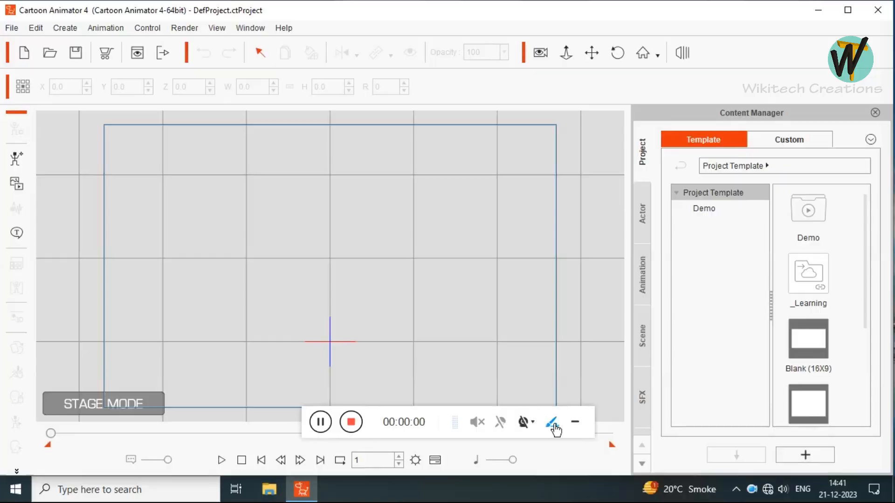
{"action": "left_click", "coordinate": [575, 422]}
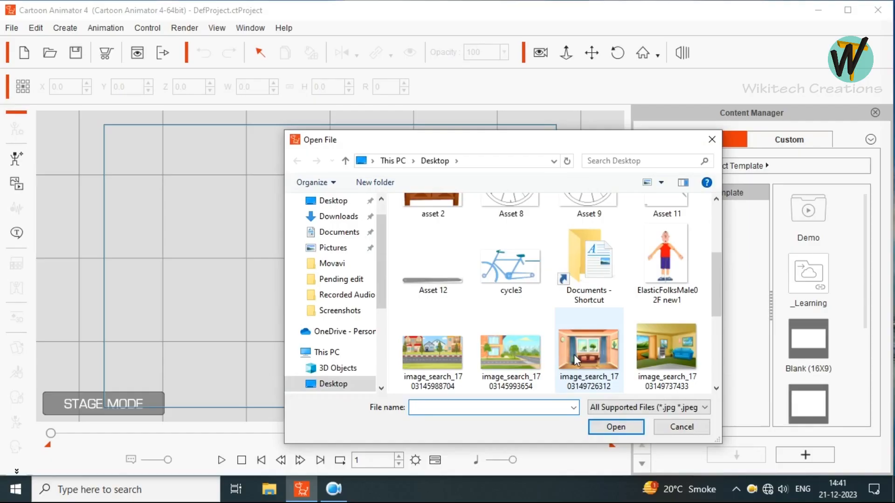
{"action": "double_click", "coordinate": [574, 354]}
{"action": "left_click_drag", "start_coordinate": [384, 308], "coordinate": [415, 233]}
{"action": "left_click_drag", "start_coordinate": [462, 358], "coordinate": [450, 318]}
{"action": "left_click_drag", "start_coordinate": [591, 405], "coordinate": [564, 374]}
{"action": "left_click_drag", "start_coordinate": [466, 357], "coordinate": [470, 386]}
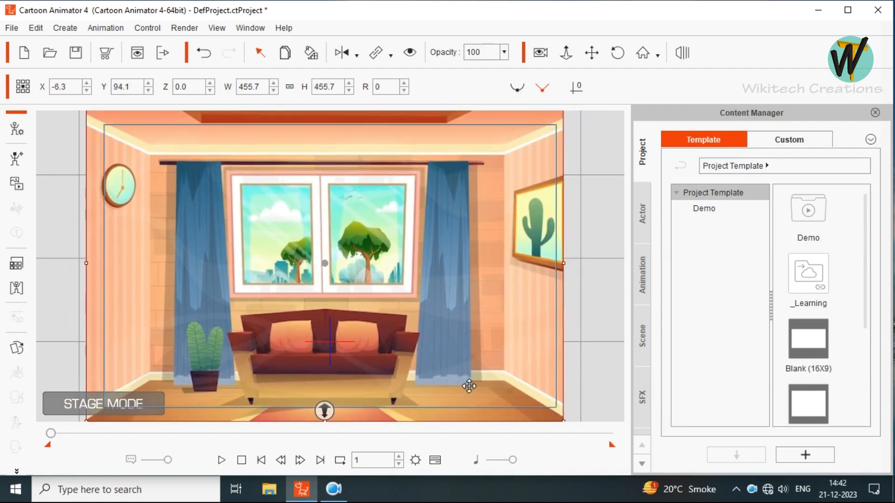
Step: Check the room background in full-screen view and widen it to about 495.3
{"action": "key", "text": "F11"}
{"action": "left_click_drag", "start_coordinate": [868, 248], "coordinate": [892, 244]}
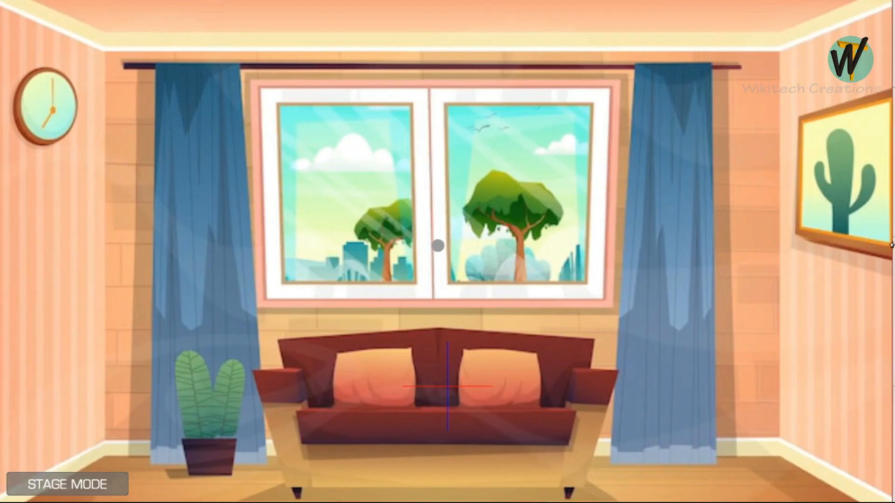
{"action": "key", "text": "F11"}
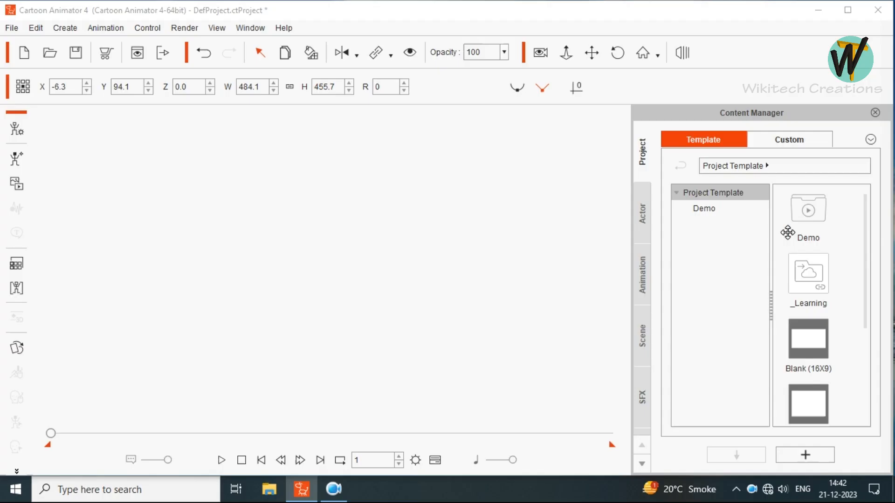
{"action": "left_click", "coordinate": [580, 268]}
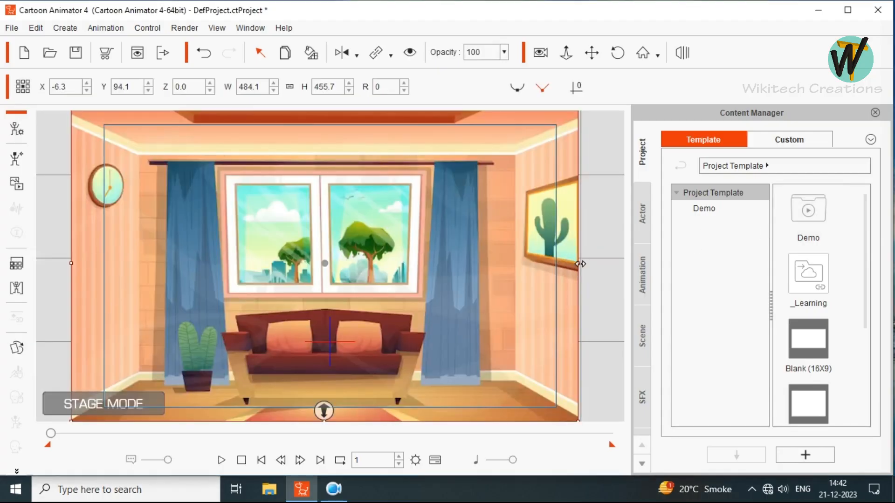
{"action": "left_click_drag", "start_coordinate": [579, 264], "coordinate": [586, 264]}
Step: Turn on camera record mode, then resize and reposition the room background to fill the camera frame in full-screen view
{"action": "left_click", "coordinate": [540, 53]}
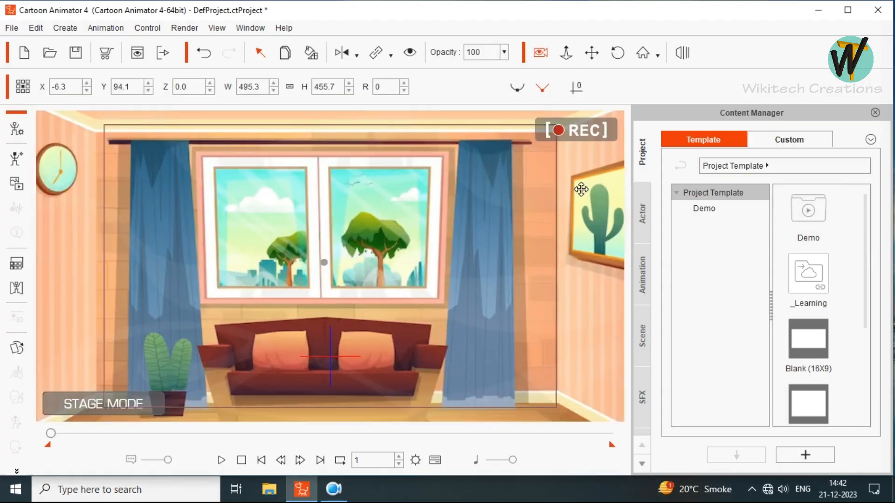
{"action": "key", "text": "F11"}
{"action": "mouse_move", "coordinate": [545, 321]}
{"action": "left_mouse_down"}
{"action": "mouse_move", "coordinate": [536, 210]}
{"action": "mouse_move", "coordinate": [516, 266]}
{"action": "mouse_move", "coordinate": [496, 259]}
{"action": "mouse_move", "coordinate": [494, 231]}
{"action": "mouse_move", "coordinate": [501, 280]}
{"action": "mouse_move", "coordinate": [483, 263]}
{"action": "mouse_move", "coordinate": [497, 251]}
{"action": "mouse_move", "coordinate": [509, 256]}
{"action": "mouse_move", "coordinate": [497, 232]}
{"action": "left_mouse_up"}
{"action": "mouse_move", "coordinate": [516, 166]}
{"action": "left_mouse_down"}
{"action": "mouse_move", "coordinate": [453, 196]}
{"action": "mouse_move", "coordinate": [463, 201]}
{"action": "mouse_move", "coordinate": [452, 200]}
{"action": "mouse_move", "coordinate": [458, 211]}
{"action": "mouse_move", "coordinate": [437, 210]}
{"action": "left_mouse_up"}
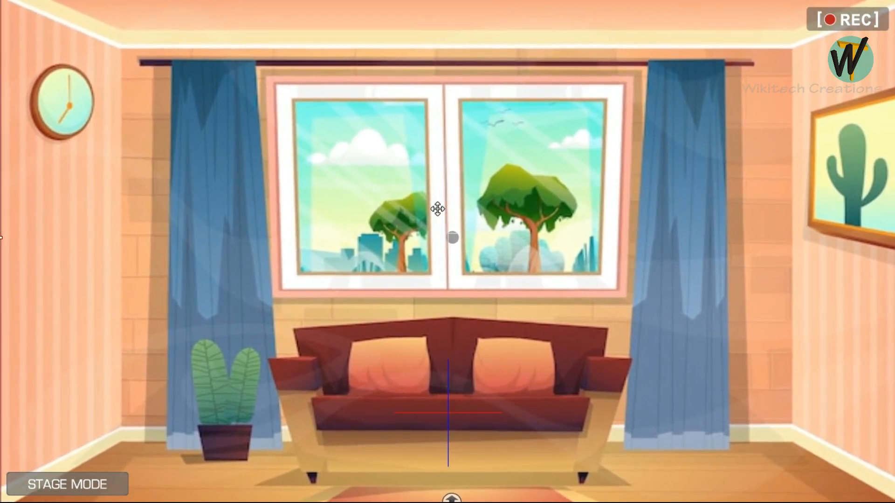
{"action": "key", "text": "Escape"}
{"action": "left_click_drag", "start_coordinate": [594, 254], "coordinate": [597, 252]}
{"action": "left_click", "coordinate": [608, 255]}
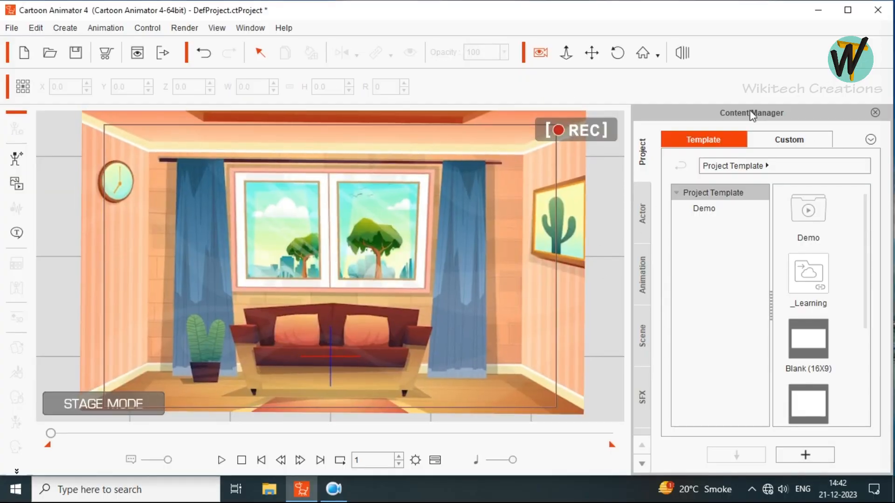
Step: Add the "old women" character from the custom actor library to the stage
{"action": "left_click", "coordinate": [751, 139]}
{"action": "left_click", "coordinate": [644, 222]}
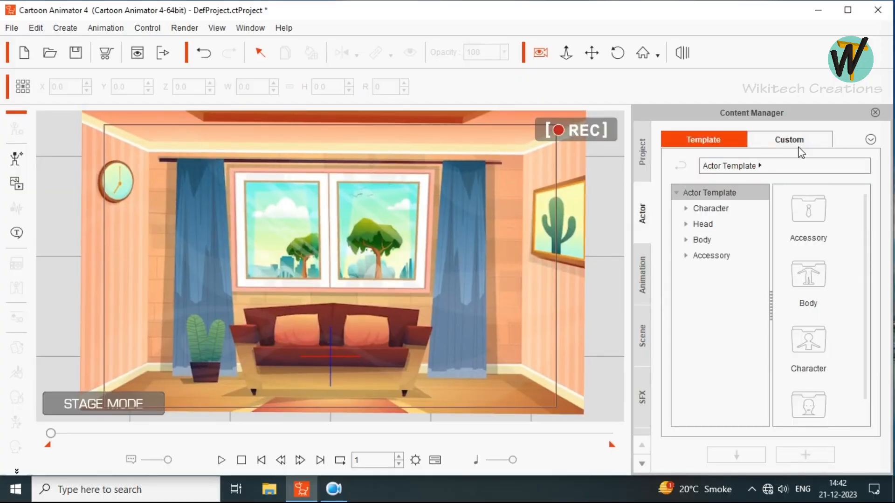
{"action": "left_click", "coordinate": [726, 208]}
{"action": "left_click", "coordinate": [813, 143]}
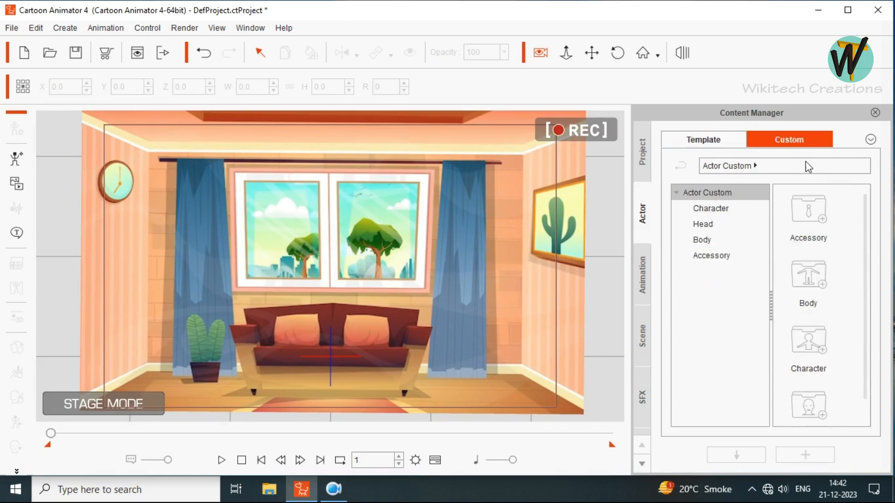
{"action": "scroll", "coordinate": [819, 324], "scroll_direction": "down", "scroll_amount": 10}
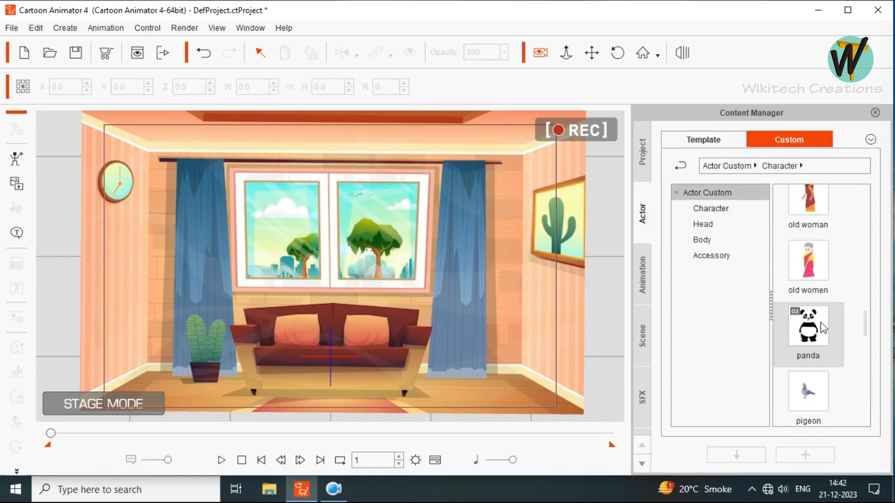
{"action": "scroll", "coordinate": [820, 302], "scroll_direction": "up", "scroll_amount": 3}
{"action": "left_click_drag", "start_coordinate": [819, 299], "coordinate": [575, 305]}
Step: Scale the old woman to about 119.2 and place her beside the cactus picture, at about X 202.8, Y 23.7
{"action": "key", "text": "F11"}
{"action": "left_click_drag", "start_coordinate": [872, 284], "coordinate": [759, 298]}
{"action": "left_click_drag", "start_coordinate": [805, 194], "coordinate": [849, 172]}
{"action": "left_click_drag", "start_coordinate": [770, 250], "coordinate": [751, 242]}
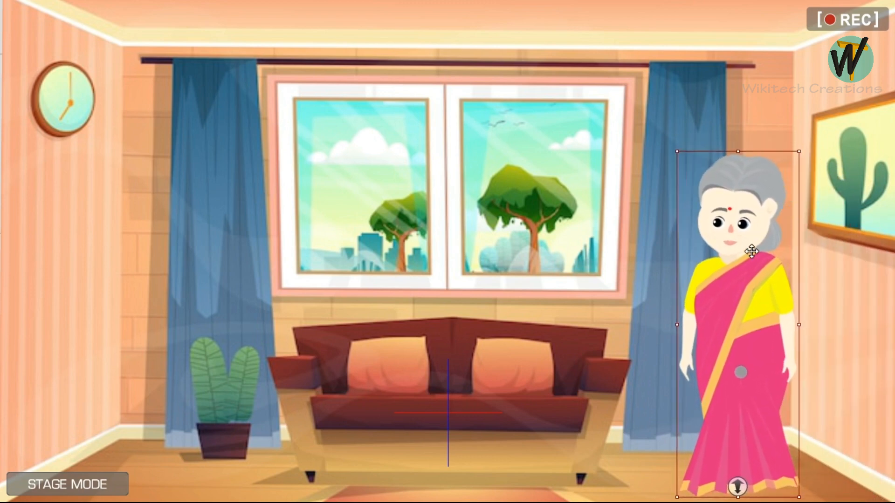
{"action": "mouse_move", "coordinate": [757, 258]}
{"action": "left_mouse_down"}
{"action": "mouse_move", "coordinate": [784, 258]}
{"action": "mouse_move", "coordinate": [830, 291]}
{"action": "mouse_move", "coordinate": [835, 270]}
{"action": "mouse_move", "coordinate": [813, 275]}
{"action": "mouse_move", "coordinate": [787, 265]}
{"action": "left_mouse_up"}
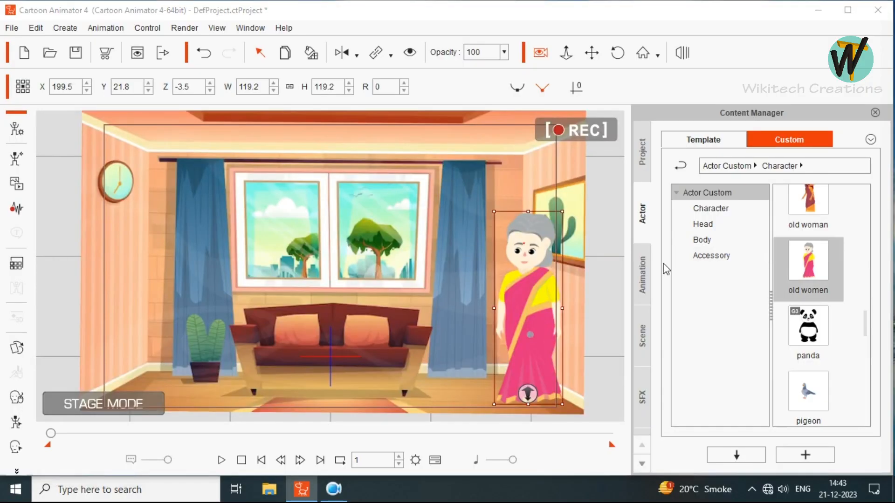
{"action": "left_click_drag", "start_coordinate": [542, 307], "coordinate": [545, 305]}
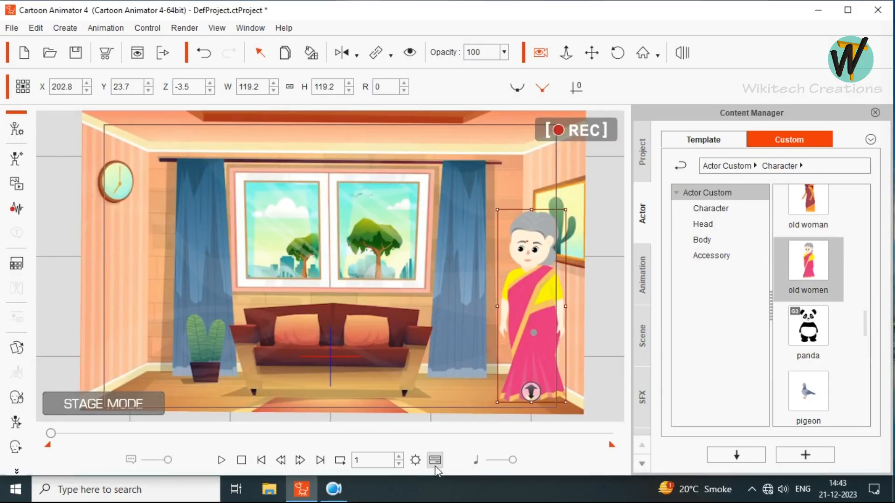
Step: Apply the "women walk" action to the old woman and return to frame 1
{"action": "right_click", "coordinate": [546, 321]}
{"action": "mouse_move", "coordinate": [665, 337]}
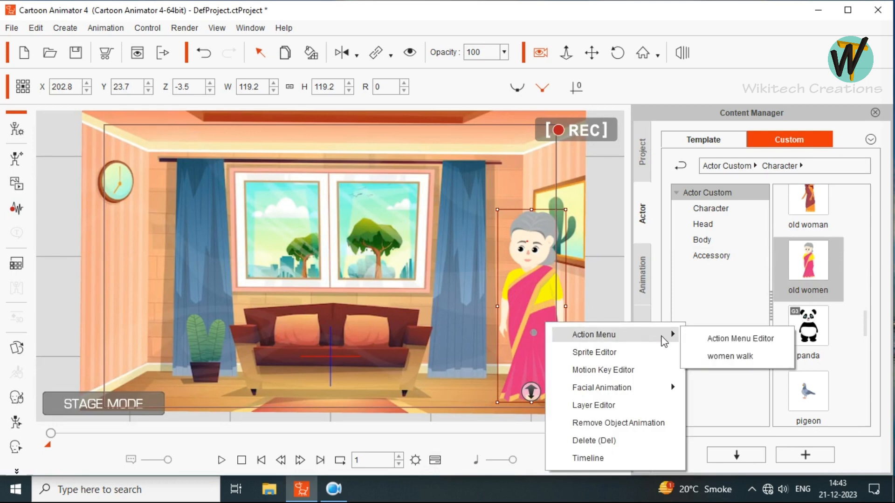
{"action": "left_click", "coordinate": [730, 357]}
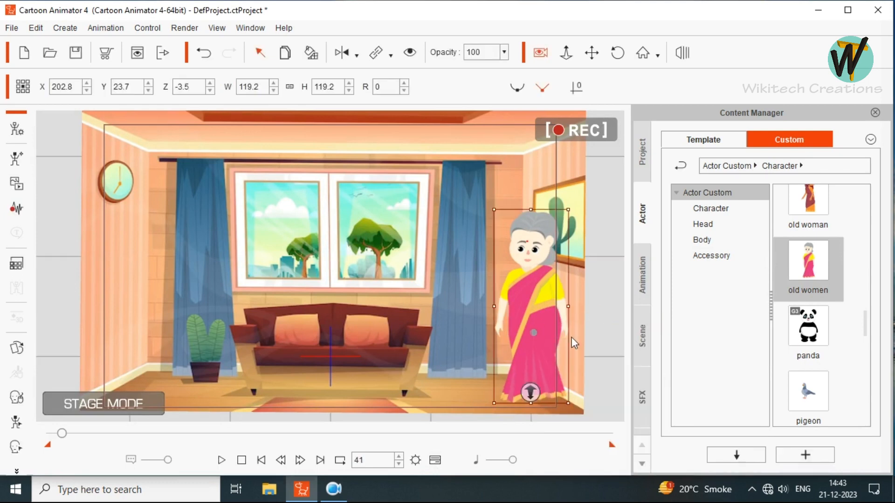
{"action": "left_click_drag", "start_coordinate": [67, 435], "coordinate": [27, 432]}
Step: Show the old woman's Motion and Transform tracks in the timeline from the first frame
{"action": "left_click", "coordinate": [435, 460]}
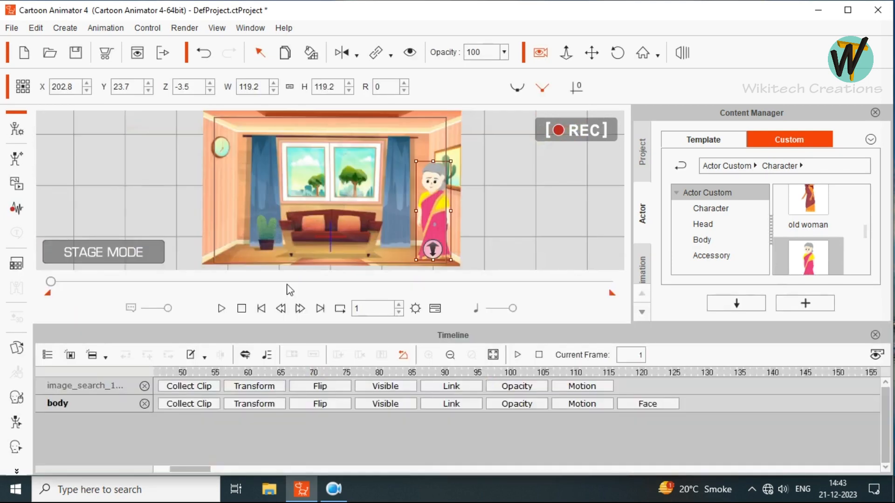
{"action": "left_click", "coordinate": [581, 403]}
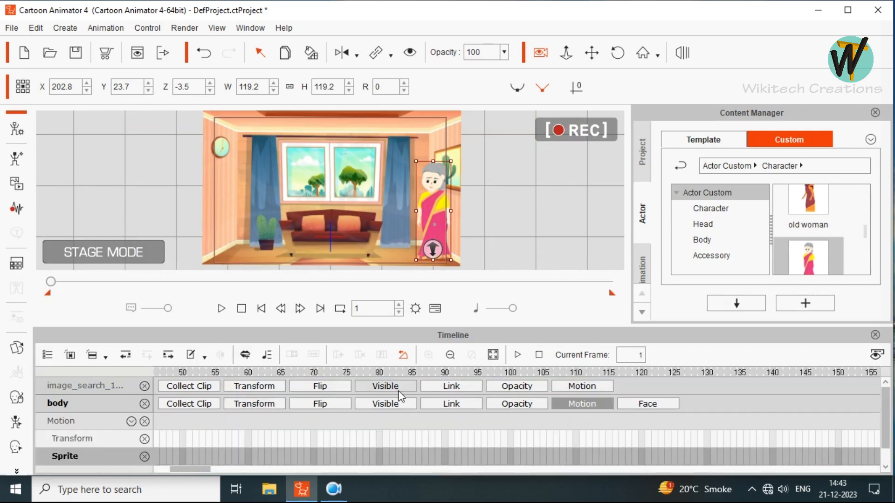
{"action": "scroll", "coordinate": [358, 399], "scroll_direction": "down", "scroll_amount": 1}
{"action": "left_click", "coordinate": [237, 388]}
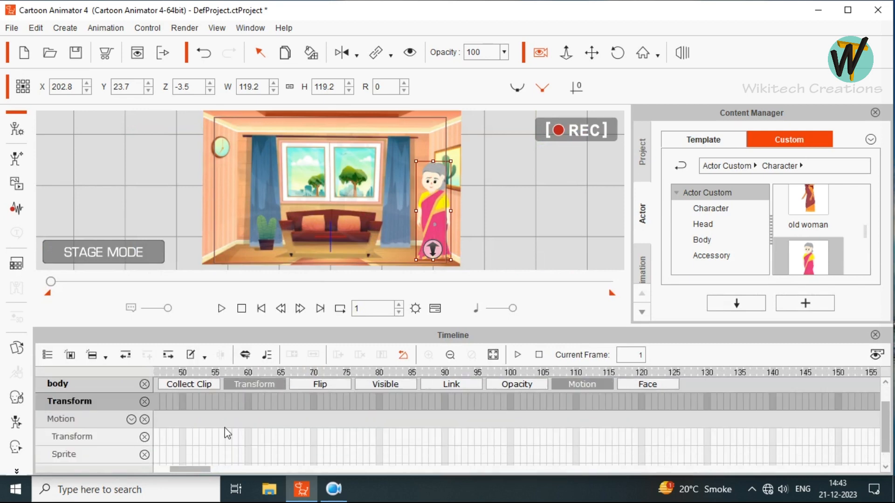
{"action": "left_click_drag", "start_coordinate": [186, 468], "coordinate": [164, 472]}
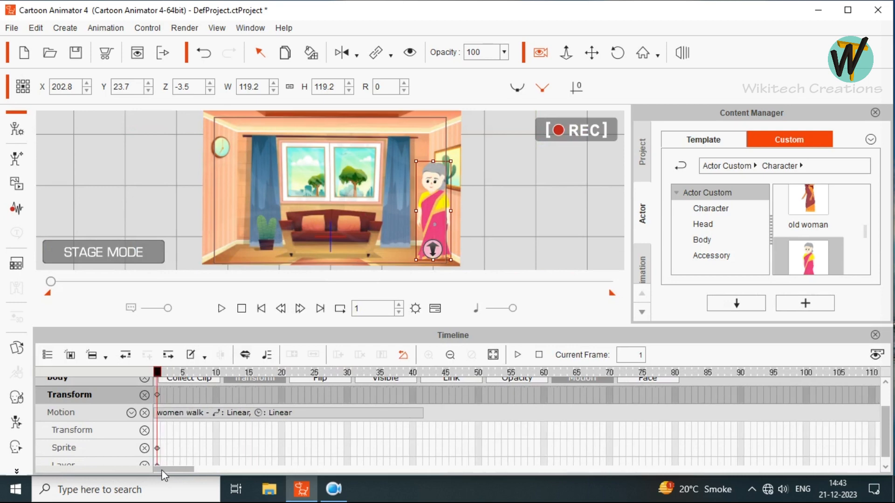
Step: Extend the "women walk" motion clip by looping it to about frame 121
{"action": "left_click", "coordinate": [426, 420]}
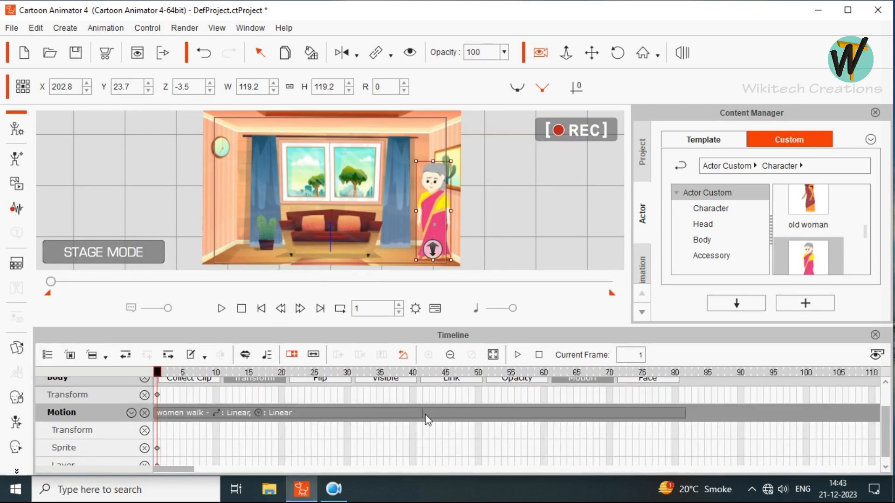
{"action": "left_click_drag", "start_coordinate": [164, 381], "coordinate": [682, 421]}
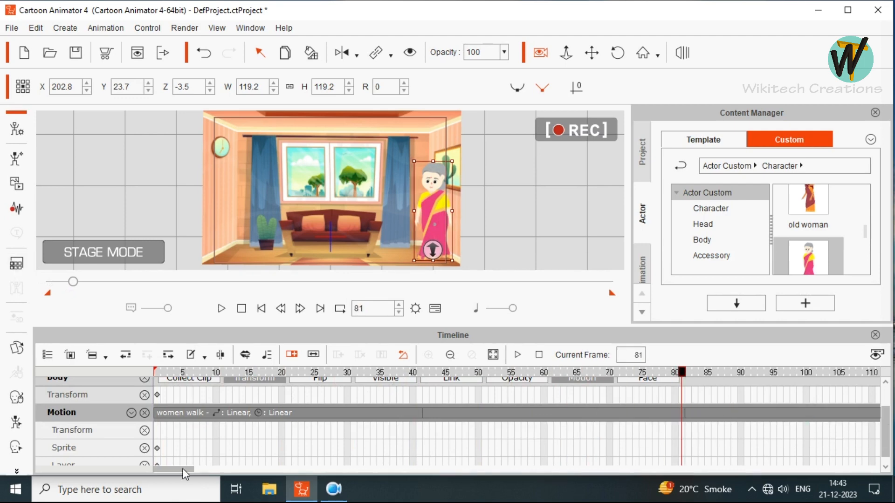
{"action": "left_click_drag", "start_coordinate": [184, 469], "coordinate": [202, 472]}
Step: At frame 120, move the old woman across the room in front of the sofa, to about X 28.7
{"action": "left_click_drag", "start_coordinate": [248, 375], "coordinate": [428, 422]}
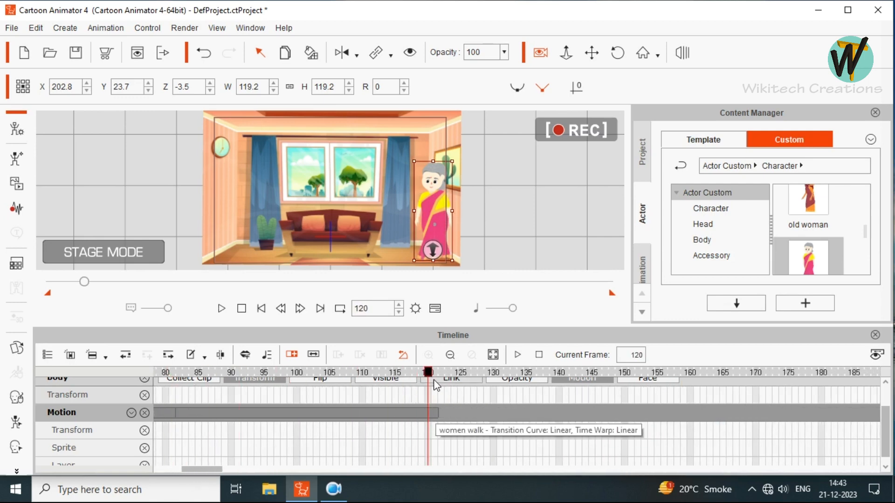
{"action": "mouse_move", "coordinate": [431, 375]}
{"action": "left_mouse_down"}
{"action": "mouse_move", "coordinate": [441, 376]}
{"action": "mouse_move", "coordinate": [429, 373]}
{"action": "left_mouse_up"}
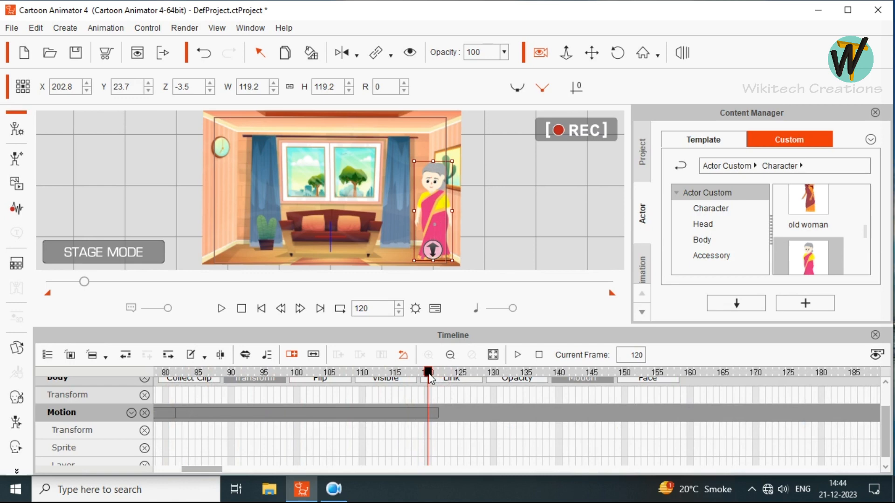
{"action": "left_click_drag", "start_coordinate": [442, 207], "coordinate": [346, 208]}
Step: Play the walk across the room from the start, view it in full screen, and rewind to frame 1
{"action": "left_click", "coordinate": [222, 308]}
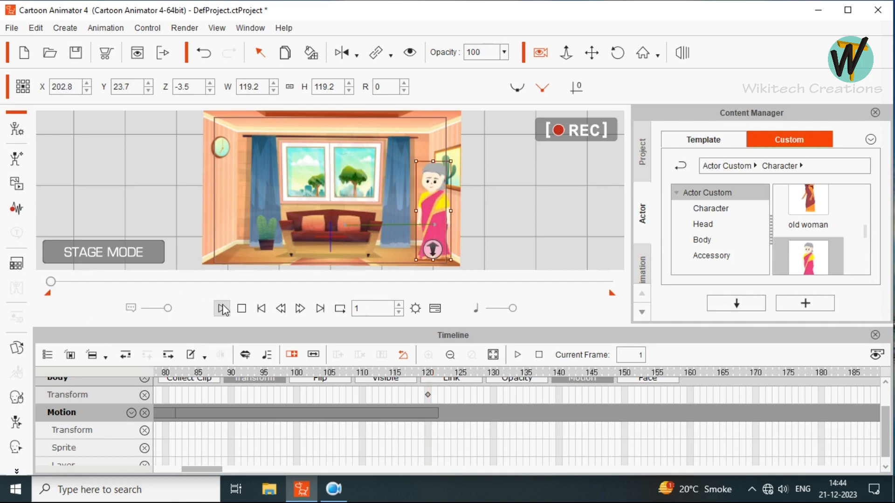
{"action": "left_click", "coordinate": [222, 308]}
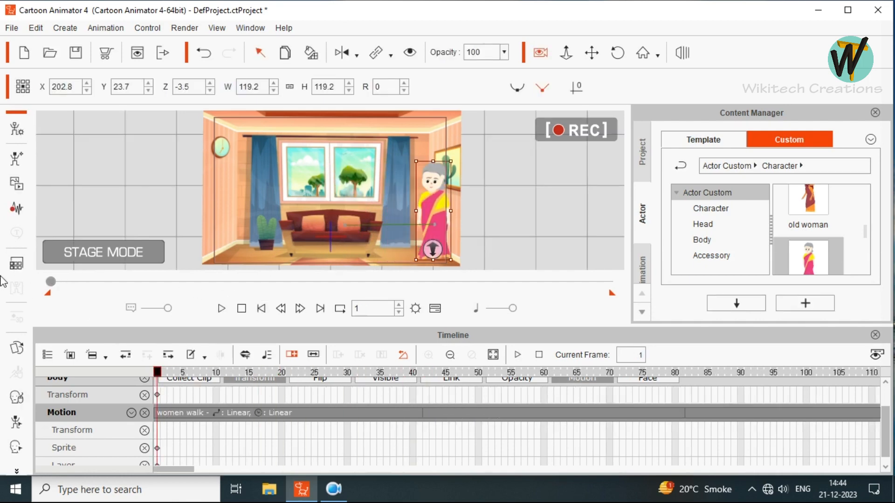
{"action": "key", "text": "space"}
{"action": "left_click", "coordinate": [875, 335]}
{"action": "key", "text": "ctrl+7"}
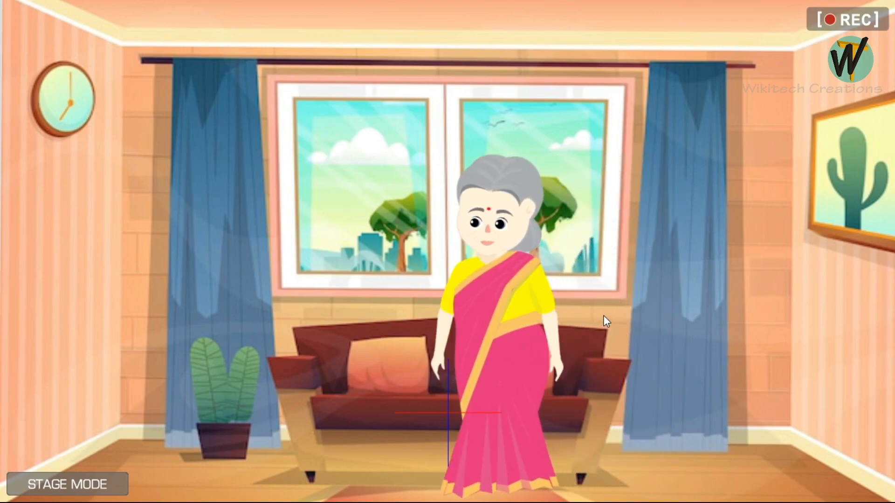
{"action": "key", "text": "Escape"}
{"action": "key", "text": "space"}
{"action": "left_click_drag", "start_coordinate": [102, 434], "coordinate": [24, 436]}
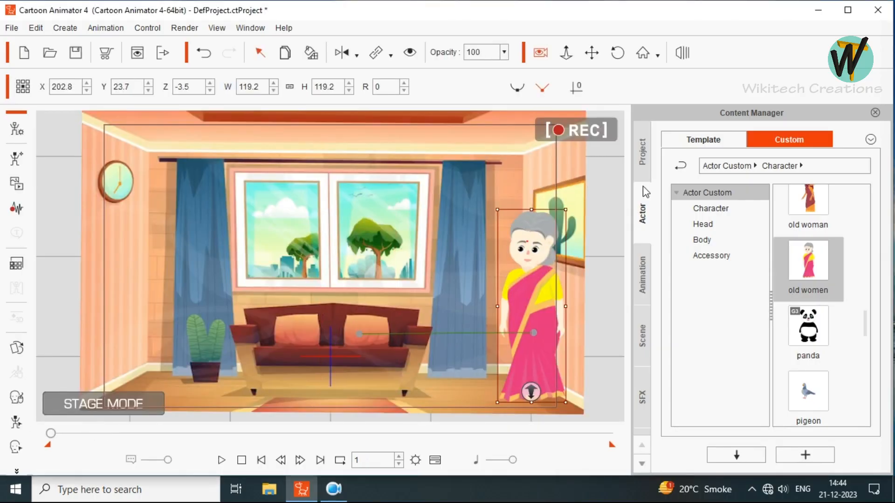
Step: Move the old woman's end Transform key to frame 199 and loop the walk clip to about frame 201
{"action": "left_click", "coordinate": [435, 460]}
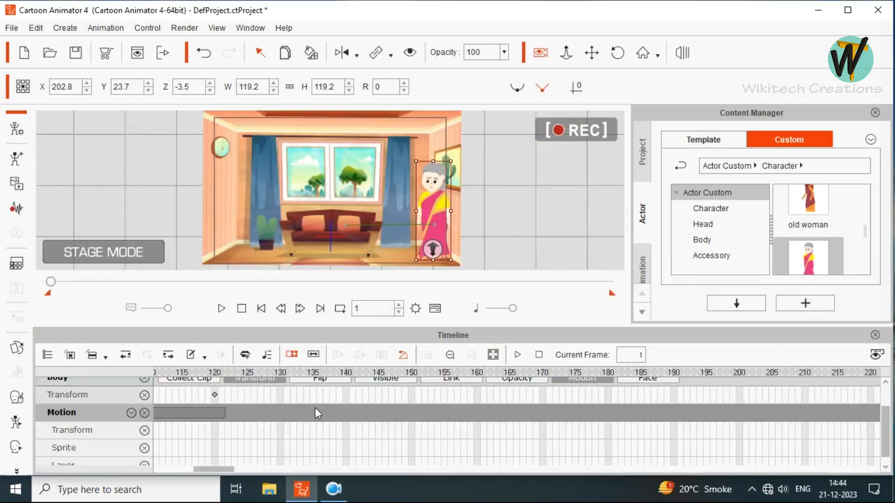
{"action": "left_click", "coordinate": [214, 395]}
{"action": "left_click_drag", "start_coordinate": [215, 395], "coordinate": [732, 394]}
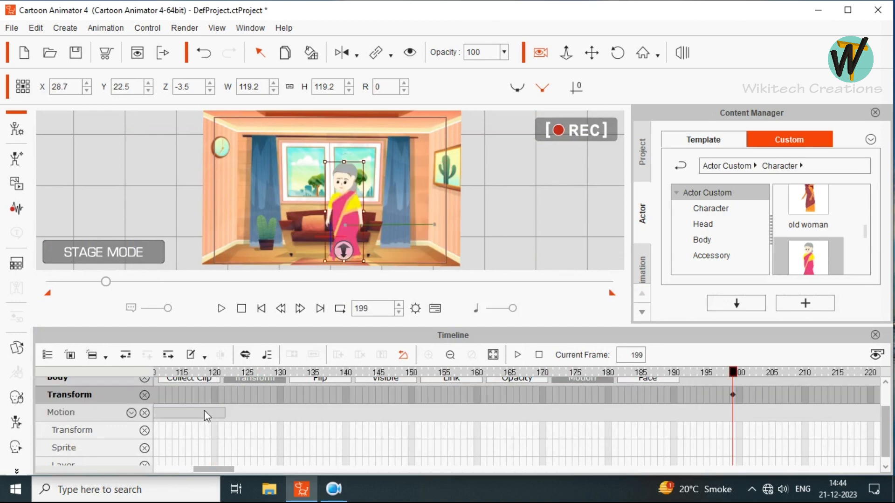
{"action": "left_click", "coordinate": [224, 413]}
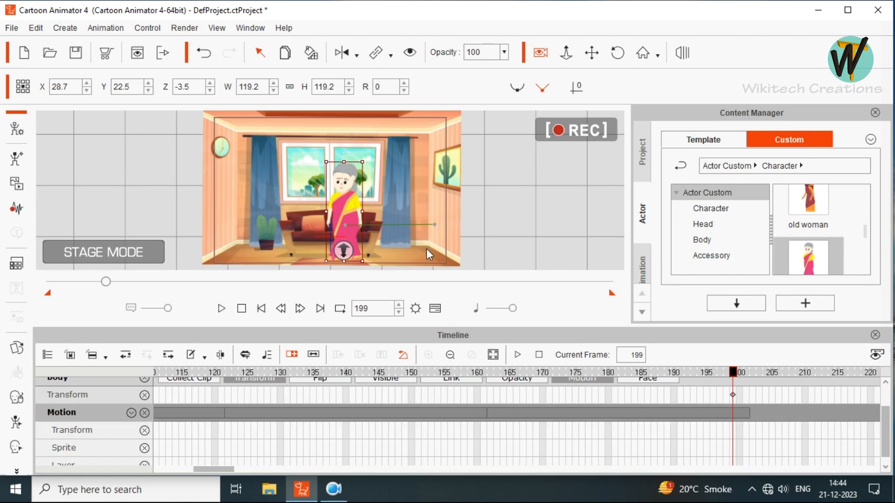
Step: Play the slower walk from the start, check it in full screen, and reopen the timeline
{"action": "key", "text": "space"}
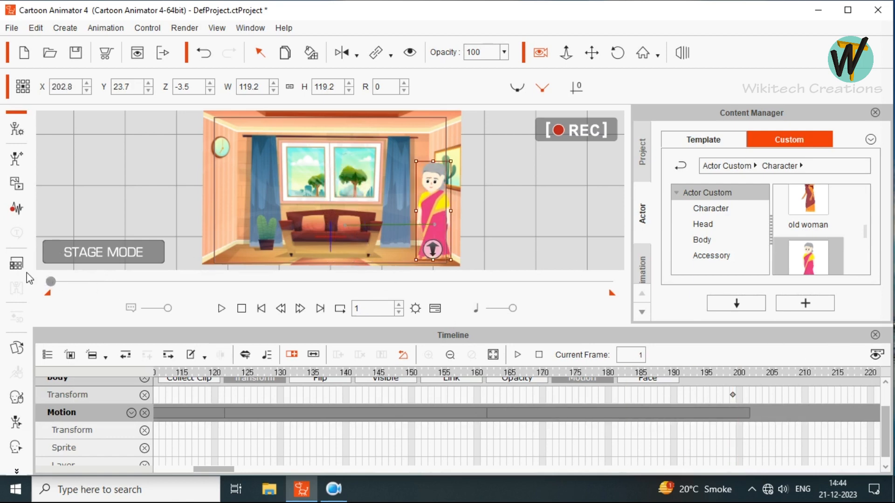
{"action": "key", "text": "space"}
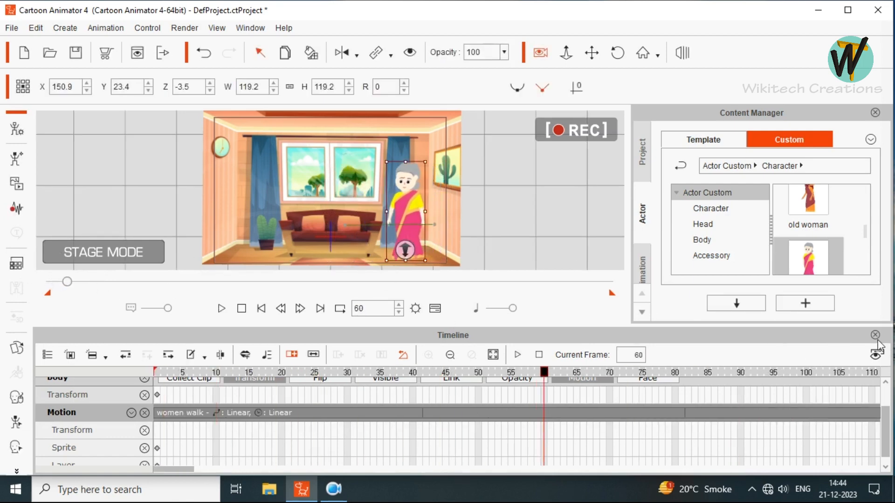
{"action": "left_click", "coordinate": [875, 334]}
{"action": "key", "text": "space"}
{"action": "key", "text": "ctrl+8"}
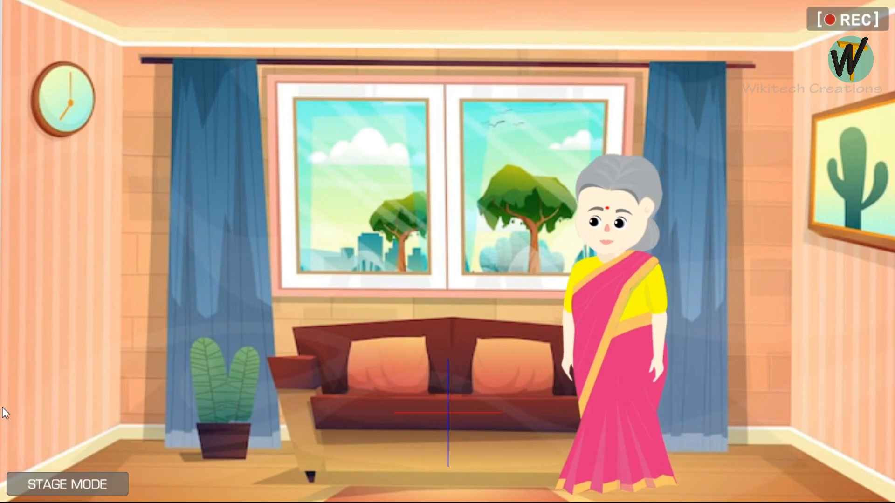
{"action": "key", "text": "Escape"}
{"action": "left_click", "coordinate": [429, 465]}
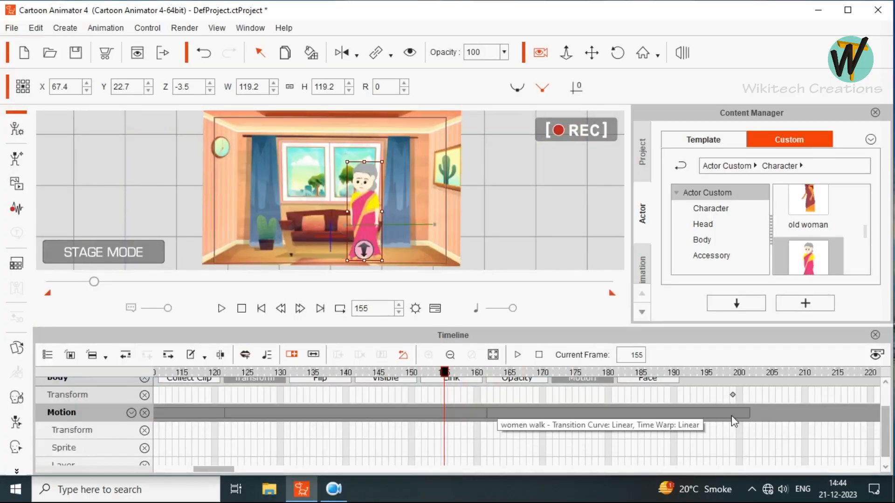
Step: Move the old woman's end Transform key to frame 149, and break the walk clip at frame 150 and delete its remainder
{"action": "left_click_drag", "start_coordinate": [732, 395], "coordinate": [405, 394]}
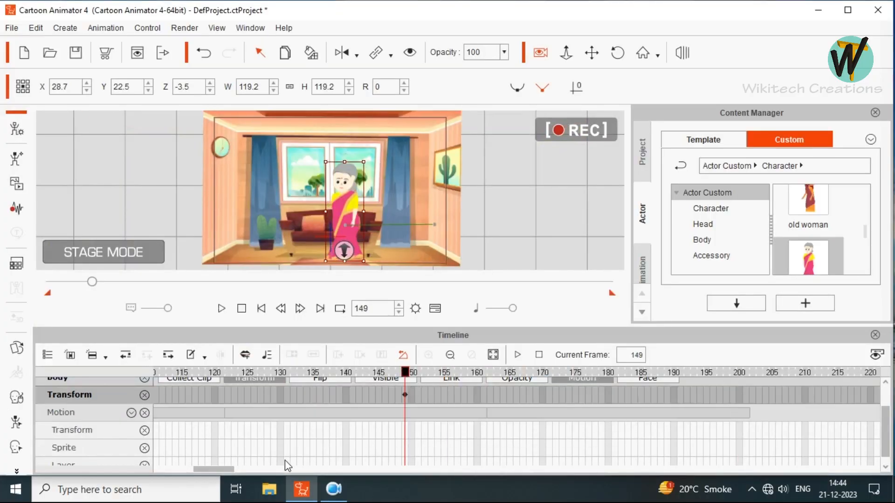
{"action": "left_click", "coordinate": [739, 413]}
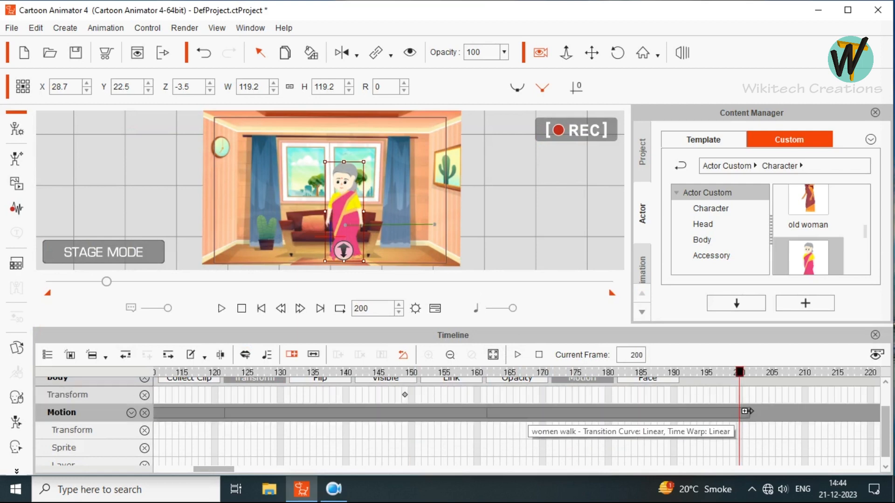
{"action": "left_click", "coordinate": [412, 413]}
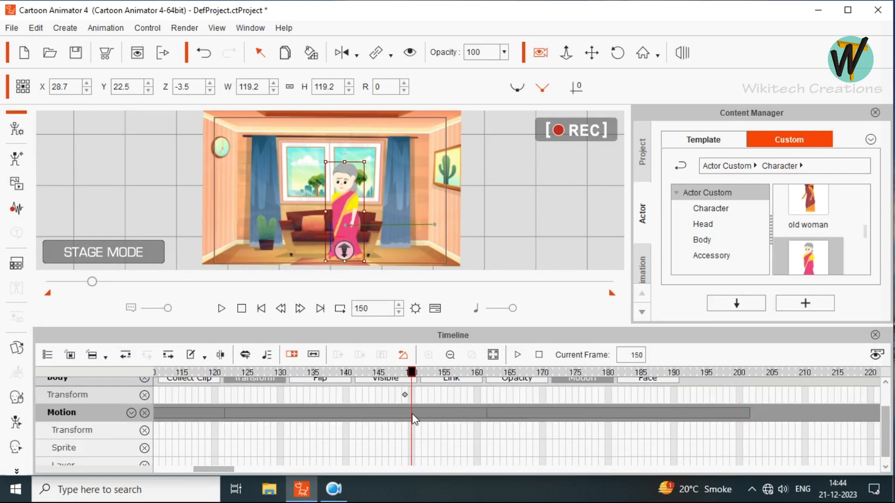
{"action": "right_click", "coordinate": [412, 413]}
{"action": "left_click", "coordinate": [455, 207]}
{"action": "left_click", "coordinate": [425, 414]}
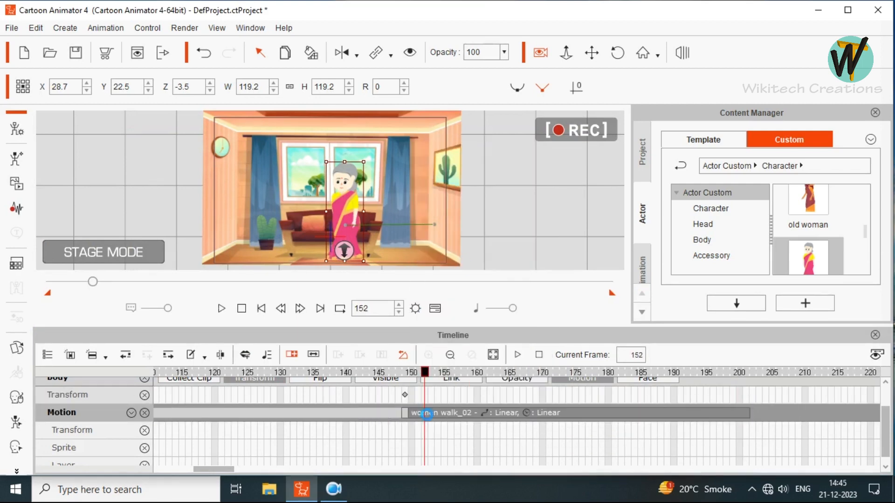
{"action": "key", "text": "Delete"}
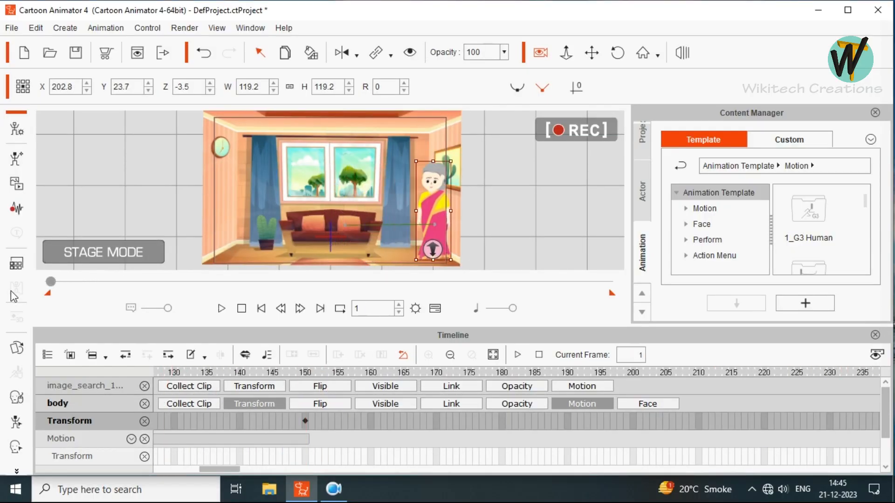
Step: Create a text-to-speech script for the old woman at frame 1 reading "aaj bache kahan reh gaye ab tak to aa jana chaiye tha"
{"action": "left_click", "coordinate": [876, 335]}
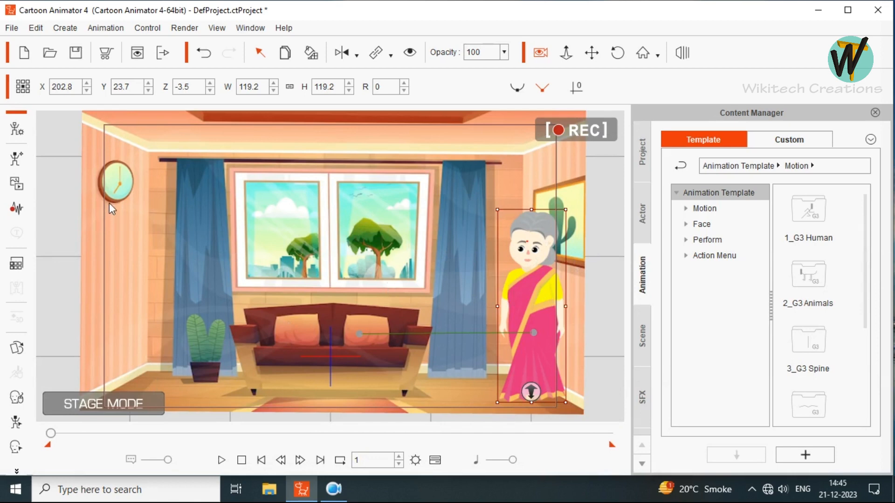
{"action": "left_click", "coordinate": [17, 209]}
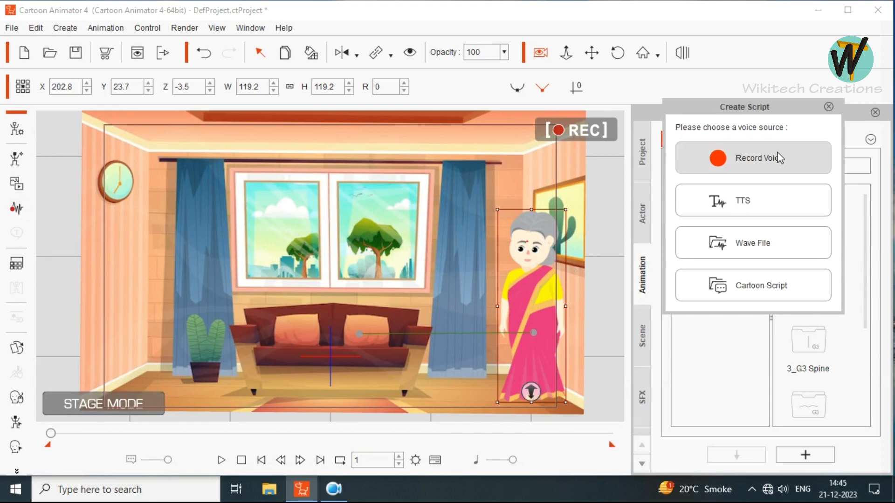
{"action": "left_click", "coordinate": [768, 213]}
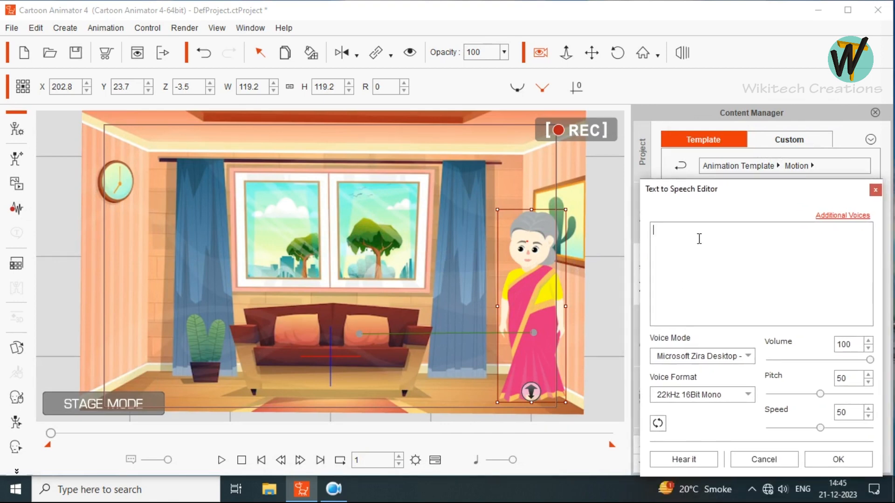
{"action": "type", "text": "aaj bache kahan reh gaye ab tak to aa jana chaiye tha"}
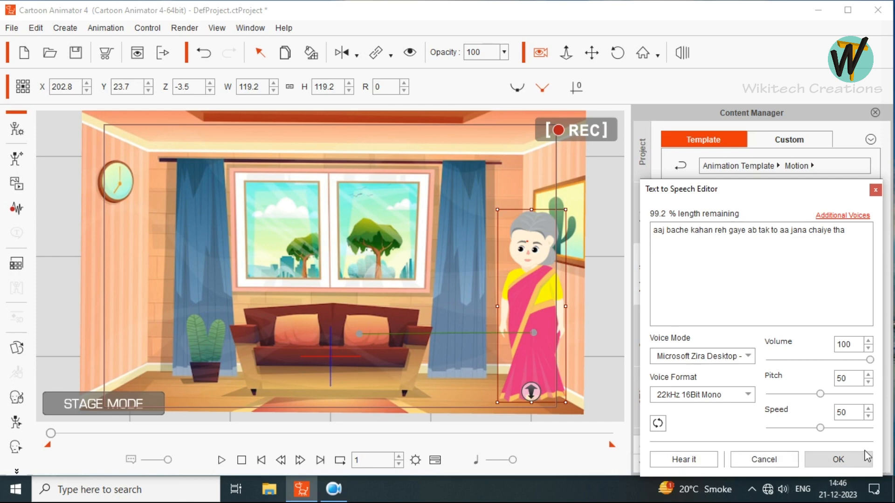
Step: Play the talking walk and reposition the old woman at frame 1 to about X 220.5, Y 21.8
{"action": "key", "text": "space"}
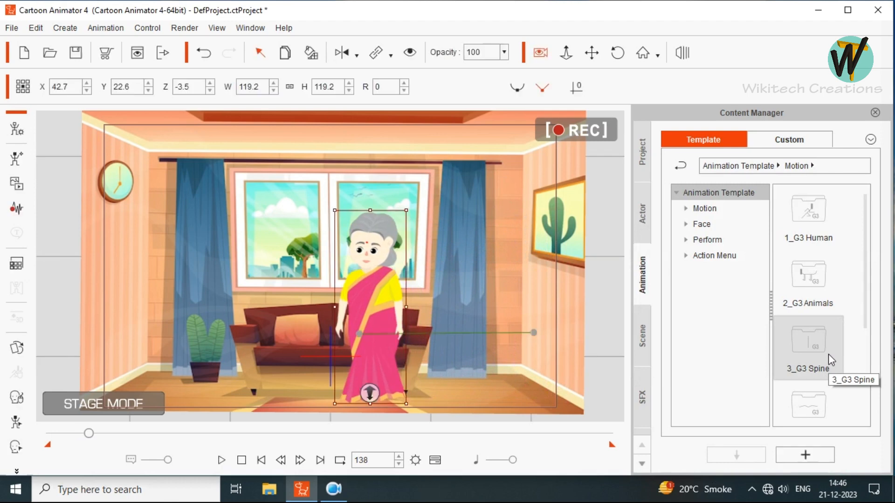
{"action": "key", "text": "space"}
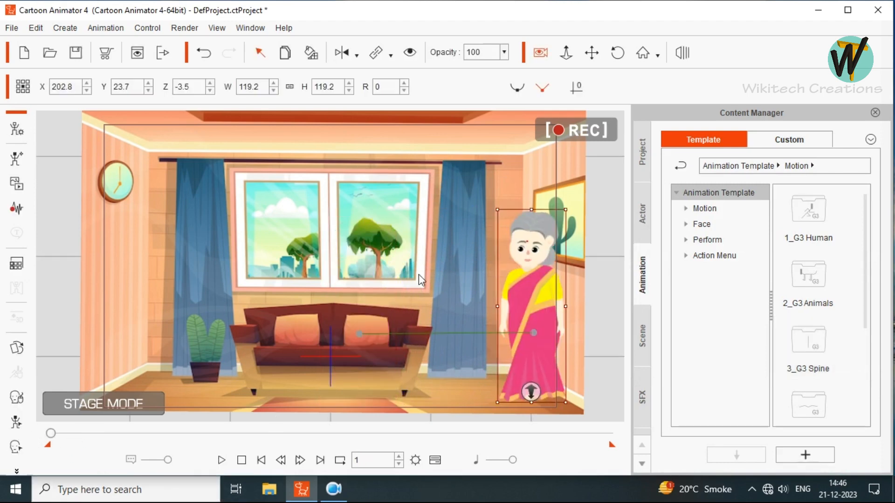
{"action": "mouse_move", "coordinate": [556, 261]}
{"action": "left_mouse_down"}
{"action": "mouse_move", "coordinate": [433, 277]}
{"action": "mouse_move", "coordinate": [413, 289]}
{"action": "mouse_move", "coordinate": [562, 266]}
{"action": "mouse_move", "coordinate": [557, 284]}
{"action": "left_mouse_up"}
{"action": "left_click_drag", "start_coordinate": [93, 432], "coordinate": [50, 433]}
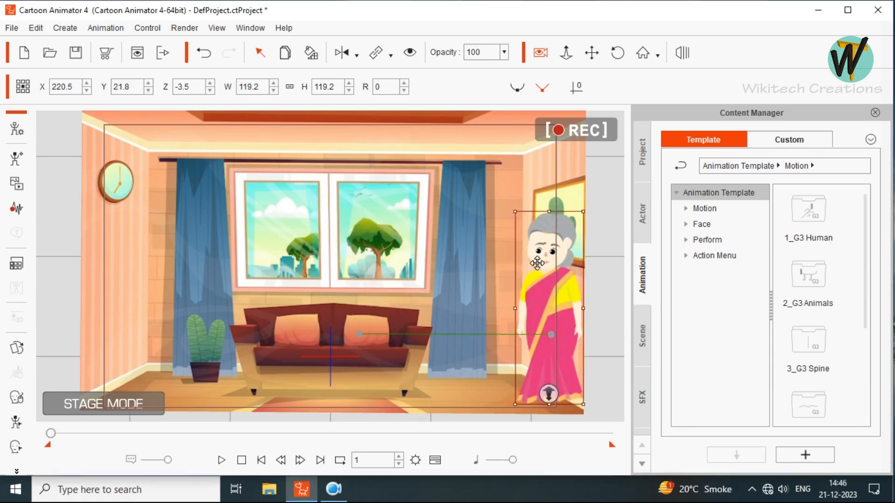
Step: Preview the Face Puppet on the old woman with full face control and head movement, moving its window clear of her
{"action": "left_click", "coordinate": [17, 397]}
{"action": "left_click", "coordinate": [604, 218]}
{"action": "key", "text": "space"}
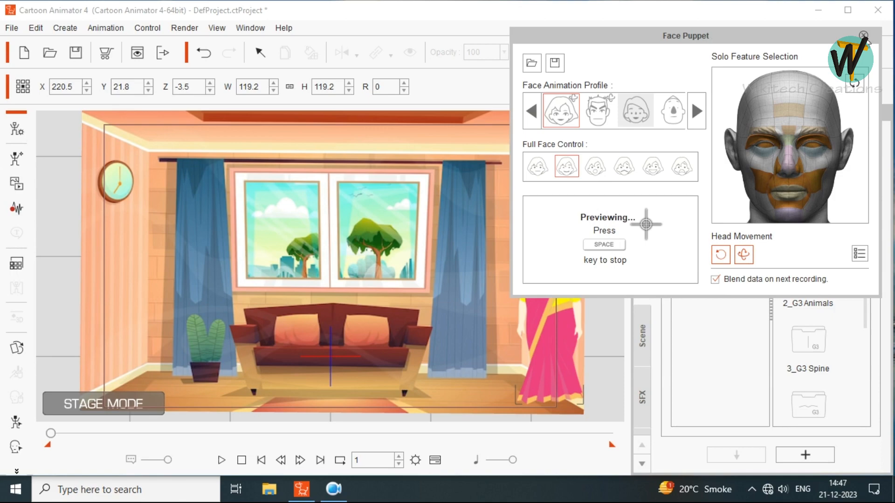
{"action": "key", "text": "space"}
{"action": "key", "text": "space"}
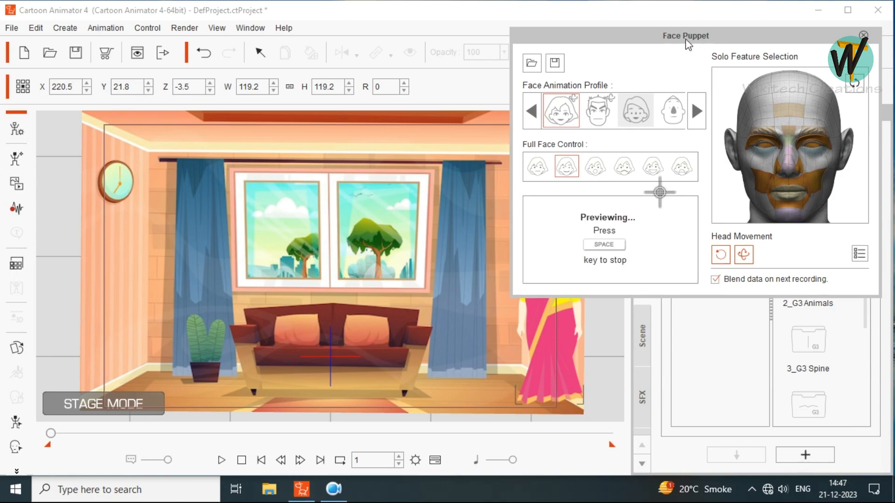
{"action": "key", "text": "space"}
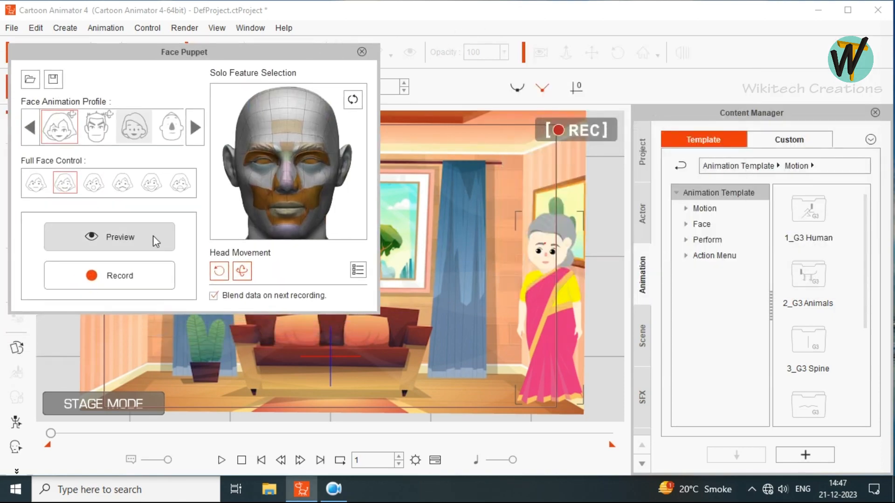
{"action": "left_click", "coordinate": [153, 235]}
{"action": "key", "text": "space"}
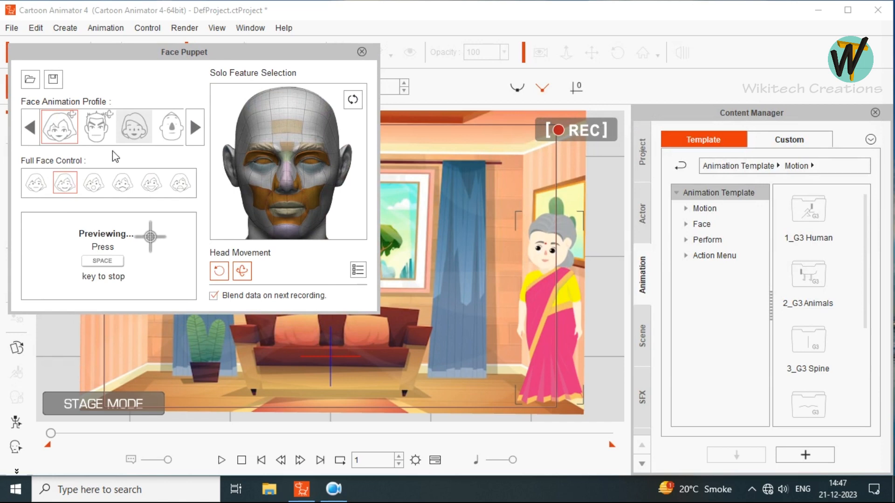
{"action": "key", "text": "space"}
Step: Clear the full face selection, preview the Face Puppet with eyebrows, mouth and head movement enabled, and close it
{"action": "left_click", "coordinate": [245, 274]}
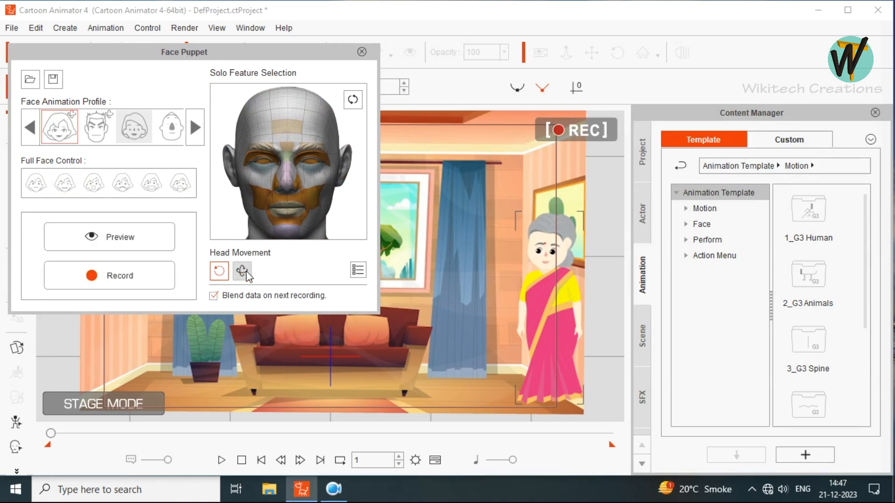
{"action": "left_click", "coordinate": [352, 99]}
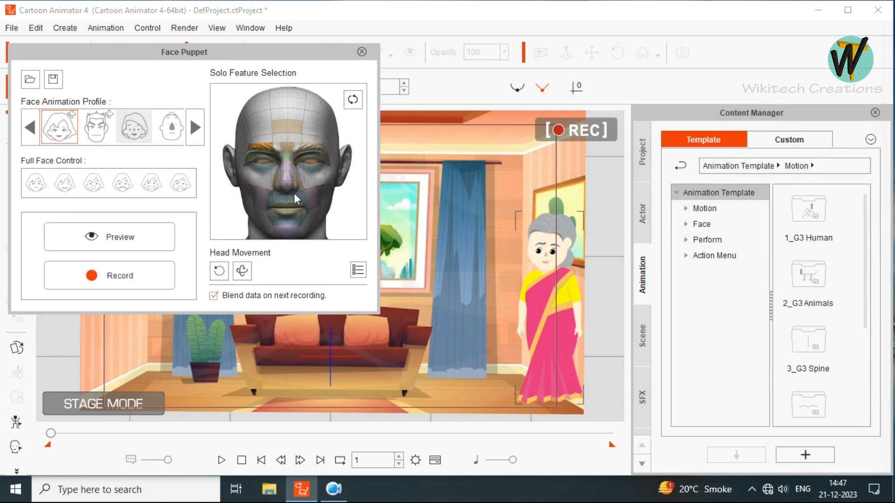
{"action": "left_click", "coordinate": [242, 272]}
{"action": "left_click", "coordinate": [110, 236]}
{"action": "key", "text": "space"}
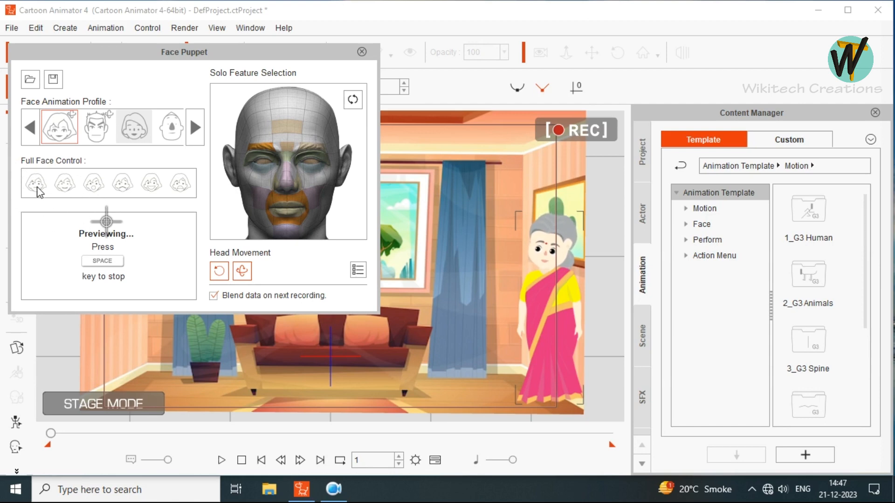
{"action": "key", "text": "space"}
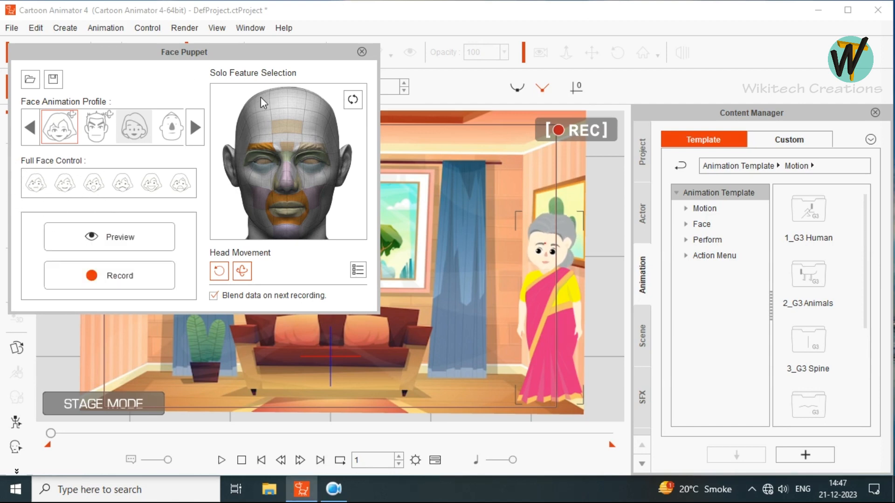
{"action": "left_click", "coordinate": [362, 51]}
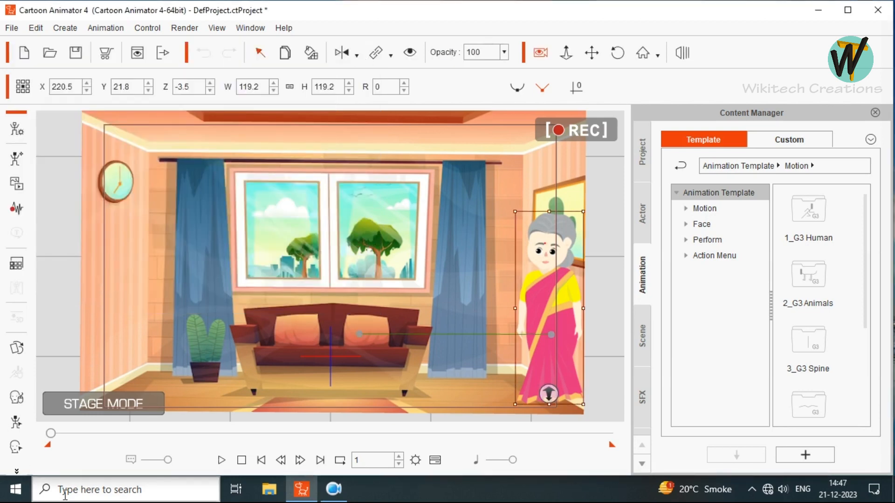
Step: Play the talking walk and rewind to the first frame
{"action": "key", "text": "space"}
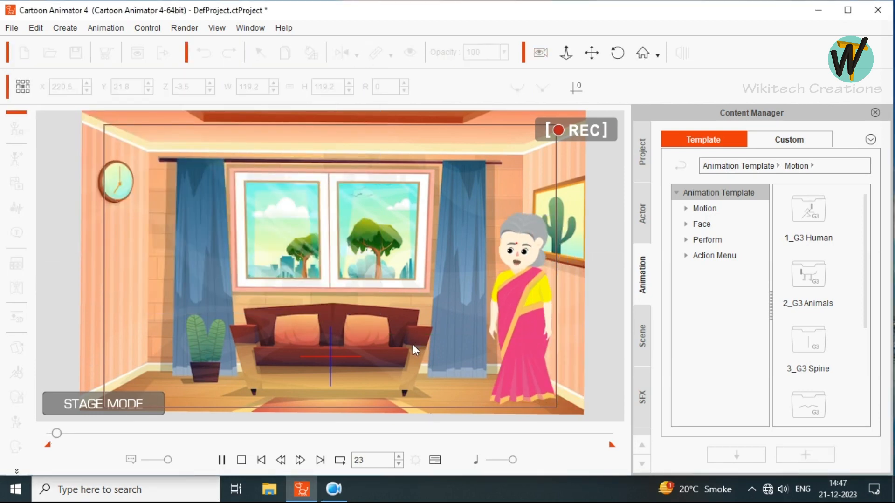
{"action": "key", "text": "space"}
{"action": "left_click_drag", "start_coordinate": [83, 432], "coordinate": [45, 432]}
Step: Record a Face Puppet performance for the old woman from the start to about frame 201
{"action": "left_click", "coordinate": [16, 397]}
{"action": "left_click", "coordinate": [112, 281]}
{"action": "key", "text": "space"}
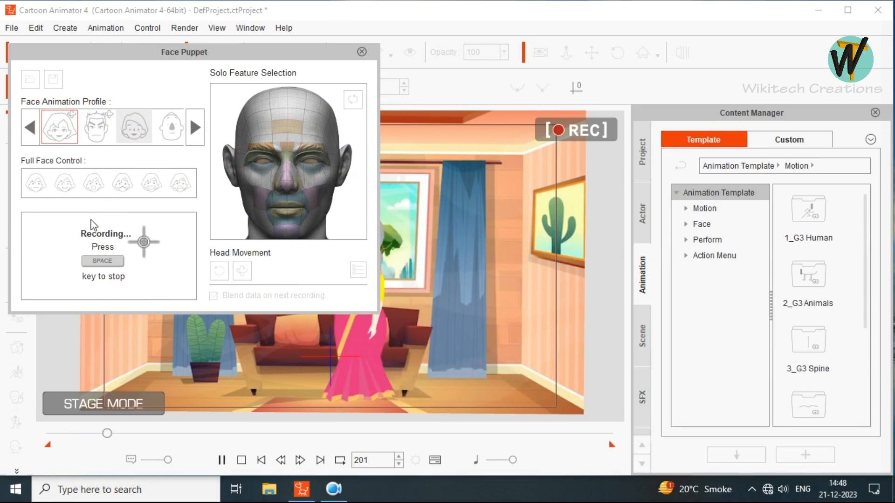
{"action": "key", "text": "space"}
{"action": "left_click", "coordinate": [361, 51]}
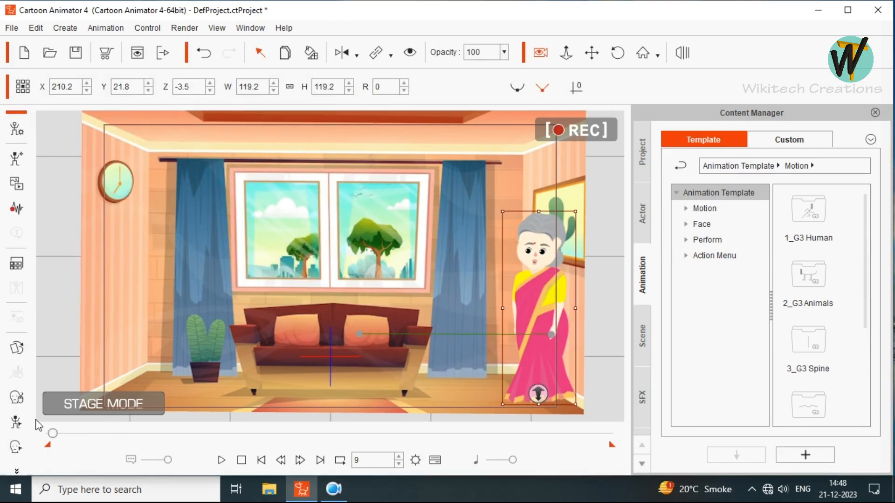
Step: Play the walk with the recorded facial animation, scrub through it, and check it in full screen
{"action": "key", "text": "space"}
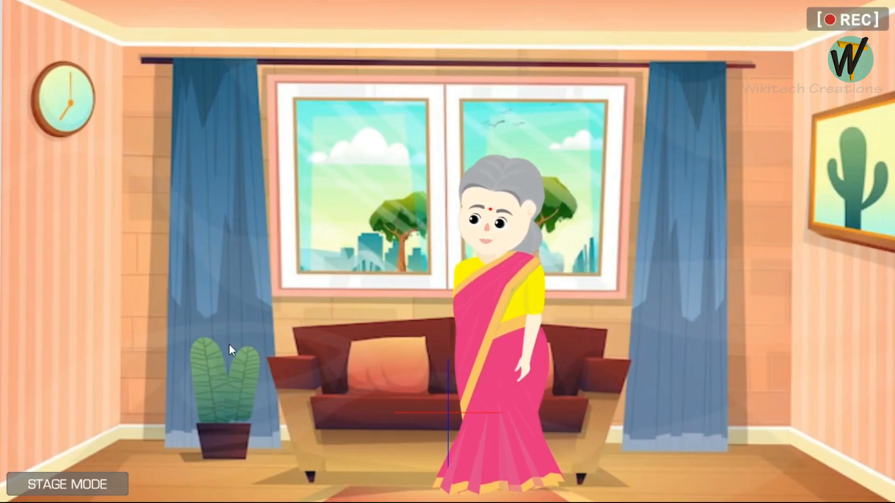
{"action": "key", "text": "space"}
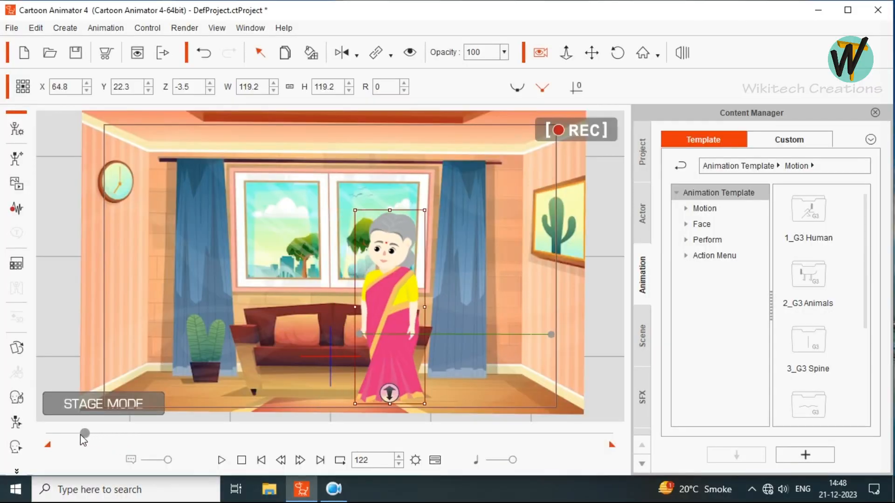
{"action": "left_click_drag", "start_coordinate": [80, 435], "coordinate": [95, 443]}
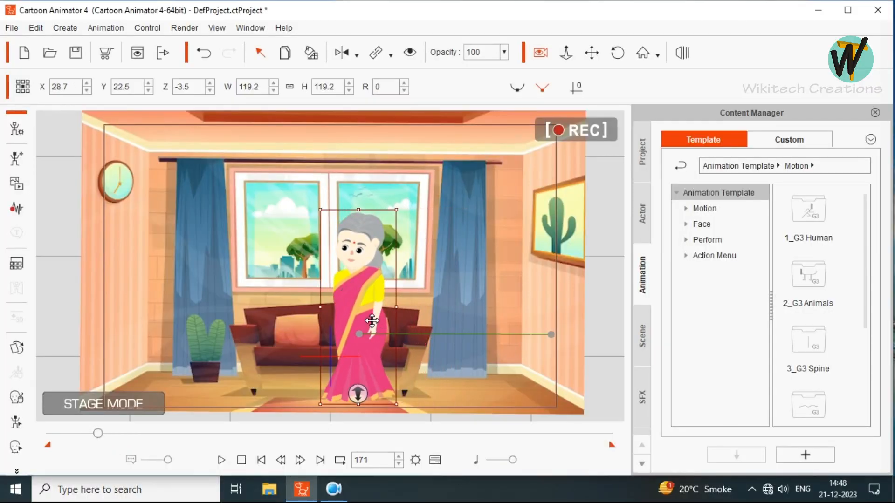
{"action": "key", "text": "F11"}
{"action": "key", "text": "F11"}
{"action": "key", "text": "space"}
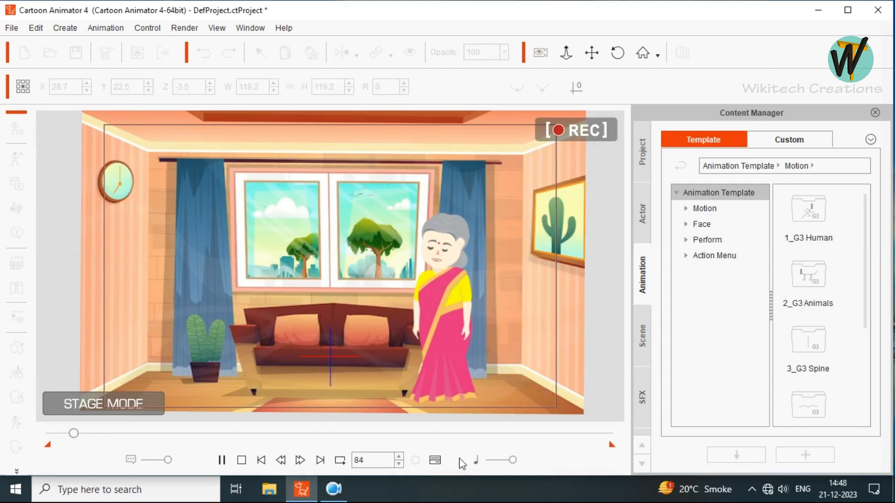
Step: Move the old woman's end Transform key to frame 144, and break the walk clip there and delete its remainder
{"action": "left_click", "coordinate": [435, 460]}
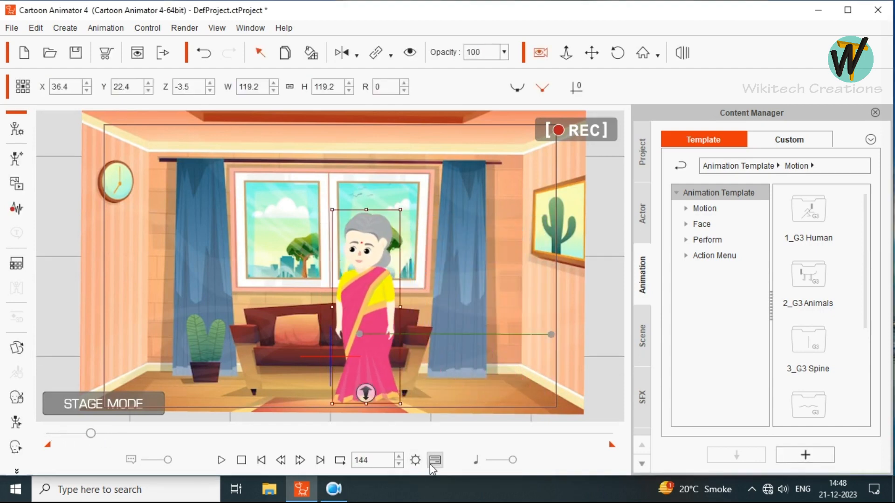
{"action": "left_click_drag", "start_coordinate": [411, 421], "coordinate": [372, 421]}
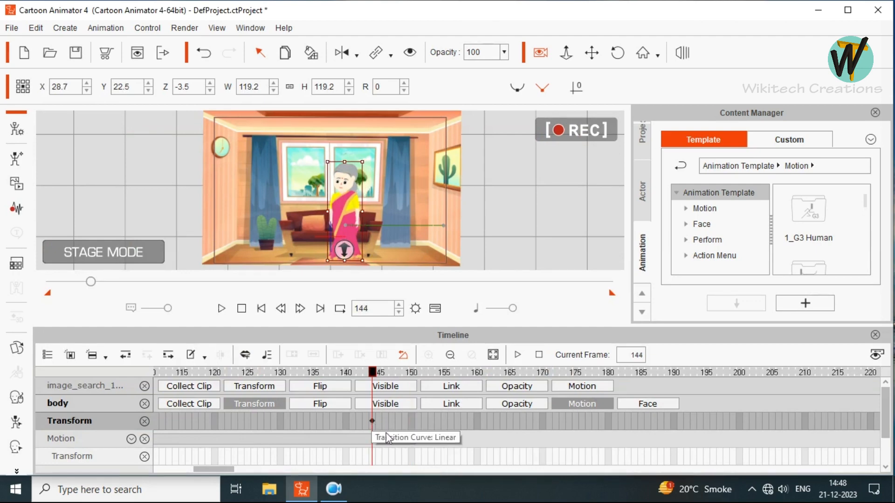
{"action": "left_click", "coordinate": [374, 439]}
{"action": "right_click", "coordinate": [373, 439]}
{"action": "left_click", "coordinate": [405, 296]}
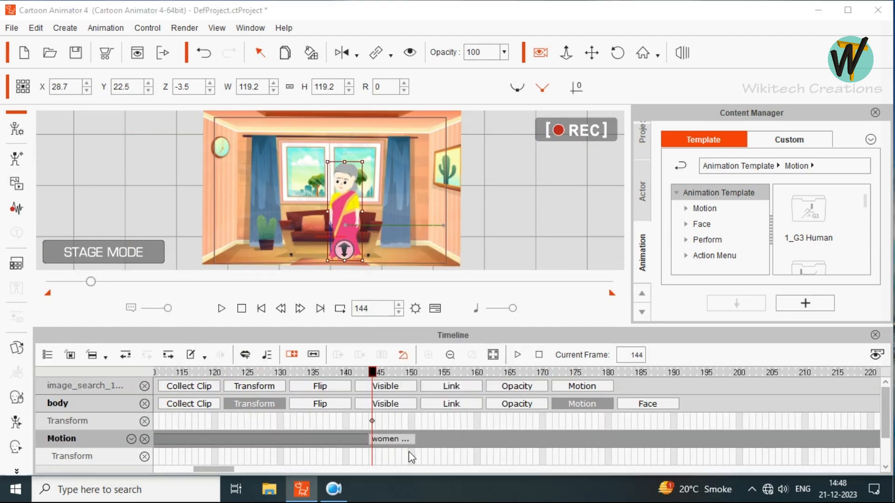
{"action": "left_click", "coordinate": [397, 442]}
{"action": "key", "text": "Delete"}
Step: Play the end of the walk from about frame 144 to check the stop, and close the timeline
{"action": "left_click_drag", "start_coordinate": [399, 372], "coordinate": [367, 372]}
{"action": "key", "text": "space"}
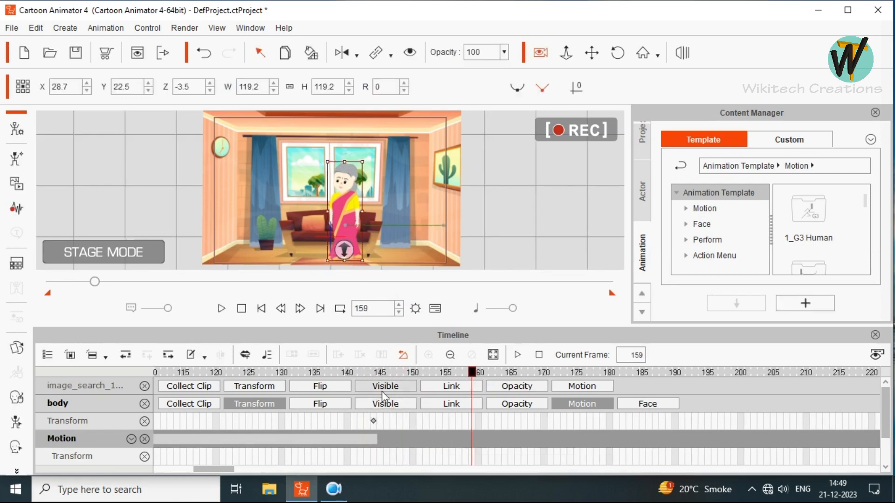
{"action": "key", "text": "space"}
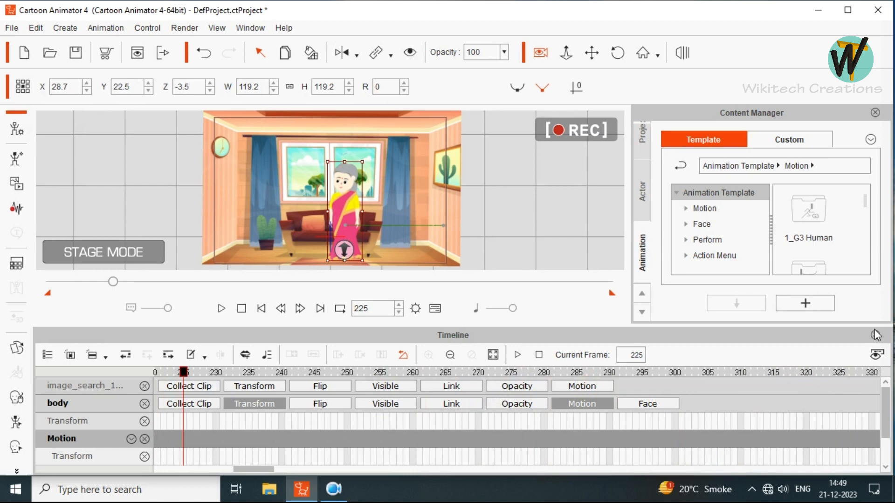
{"action": "key", "text": "F3"}
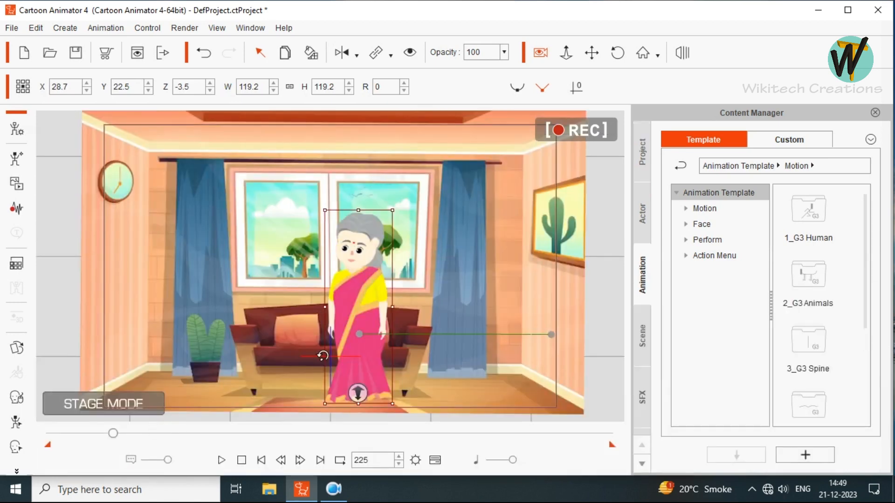
{"action": "left_click", "coordinate": [333, 489]}
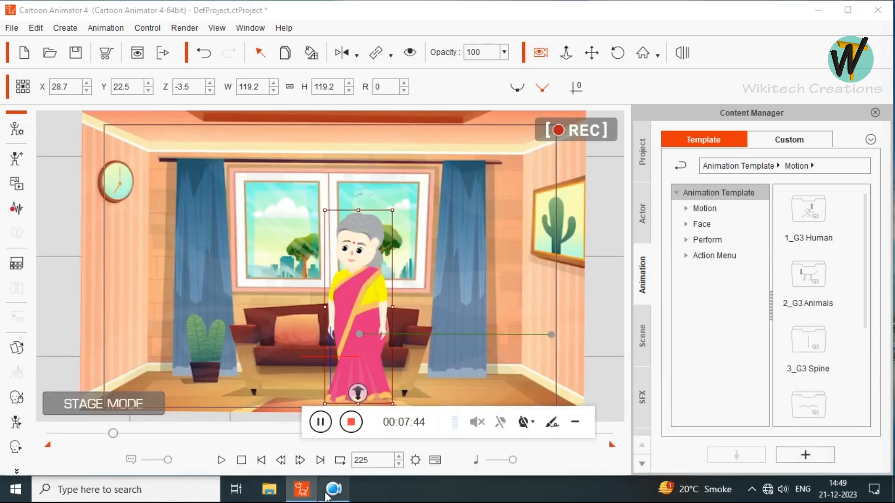
{"action": "left_click", "coordinate": [320, 422]}
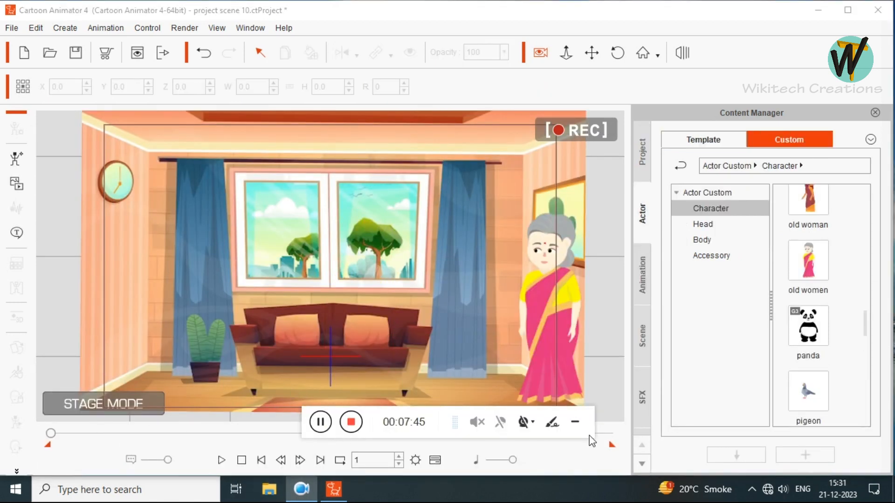
{"action": "left_click", "coordinate": [575, 421]}
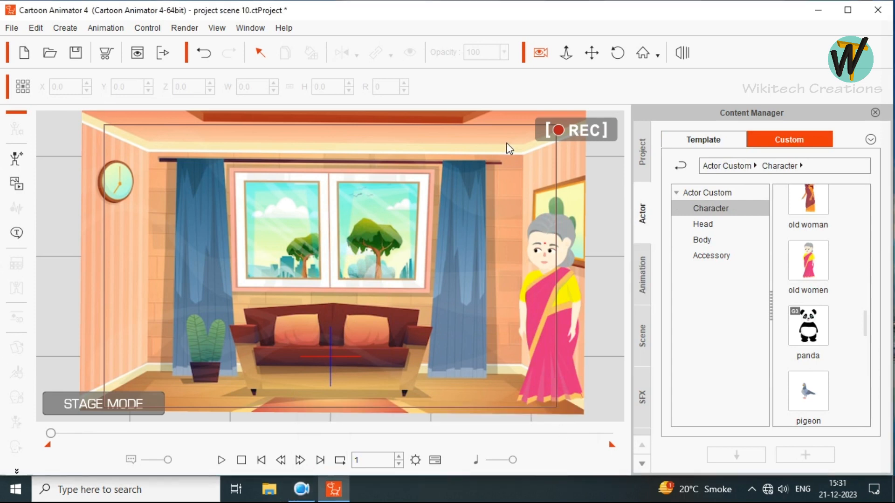
Step: Open the timeline with the old woman's motion tracks and add a key at frame 90 on the Transform track under Motion
{"action": "key", "text": "F3"}
{"action": "left_click", "coordinate": [46, 361]}
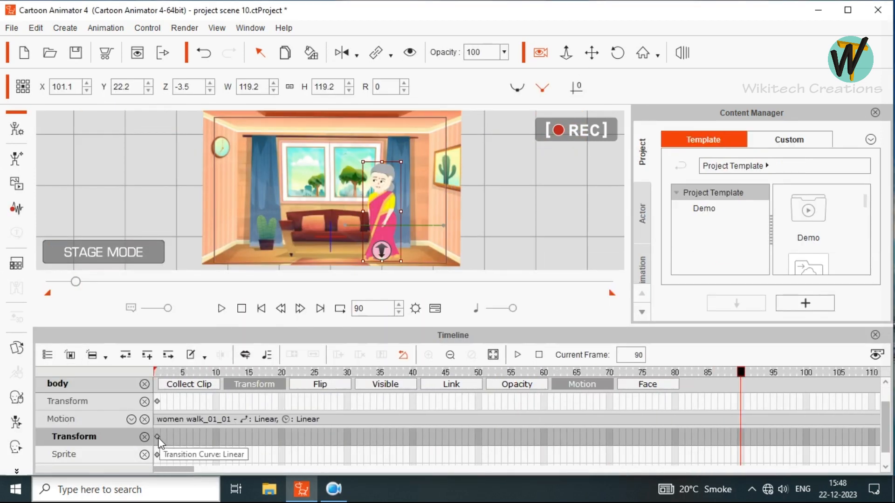
{"action": "left_click", "coordinate": [158, 437]}
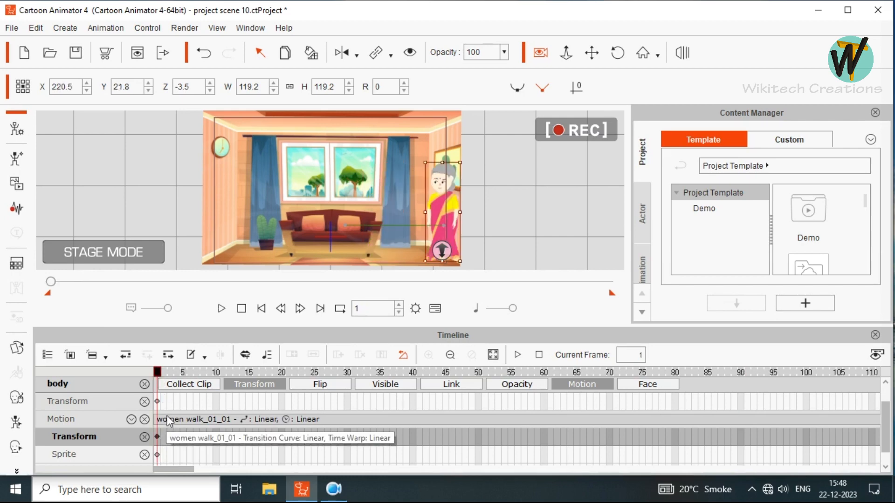
{"action": "left_click_drag", "start_coordinate": [180, 468], "coordinate": [199, 470]}
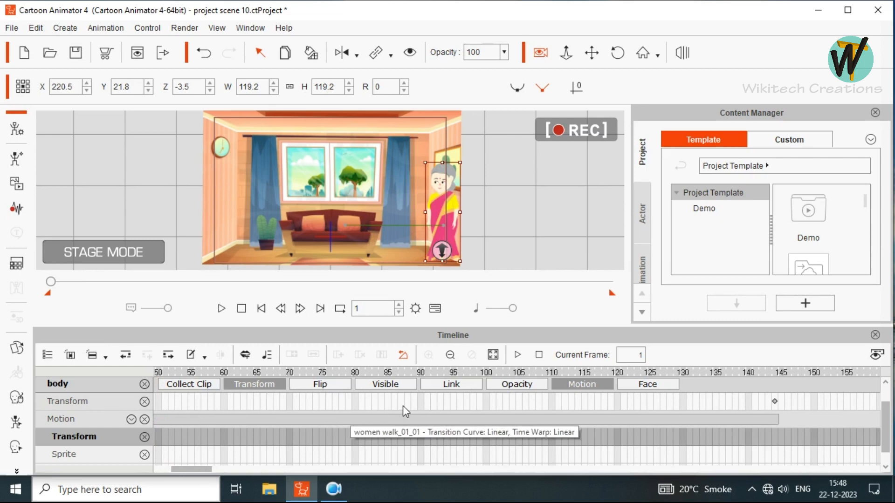
{"action": "left_click", "coordinate": [452, 436]}
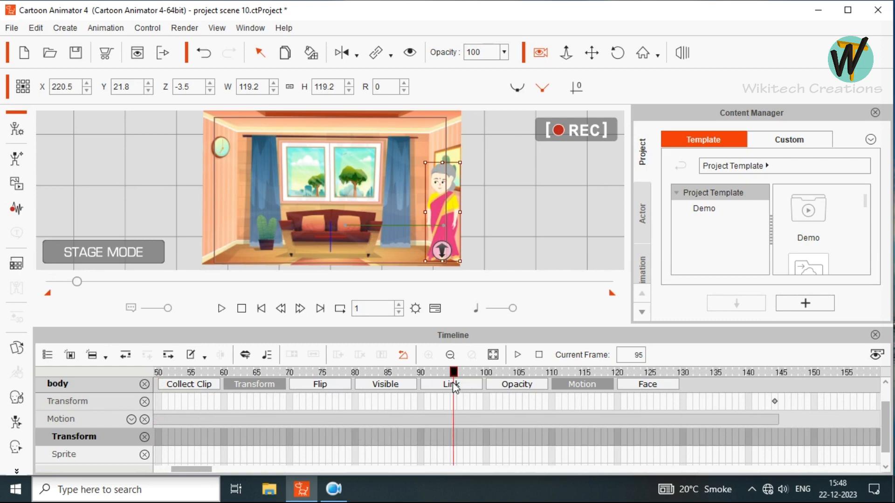
{"action": "double_click", "coordinate": [327, 437]}
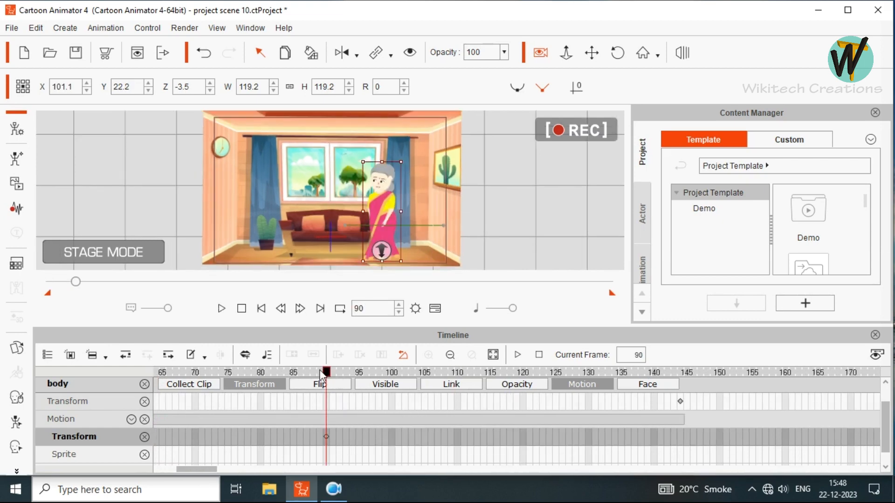
Step: At frame 100, select the old woman's right forearm bone in the 2D Motion Key Editor and rotate it upward to about 113 degrees
{"action": "left_click_drag", "start_coordinate": [331, 376], "coordinate": [393, 376]}
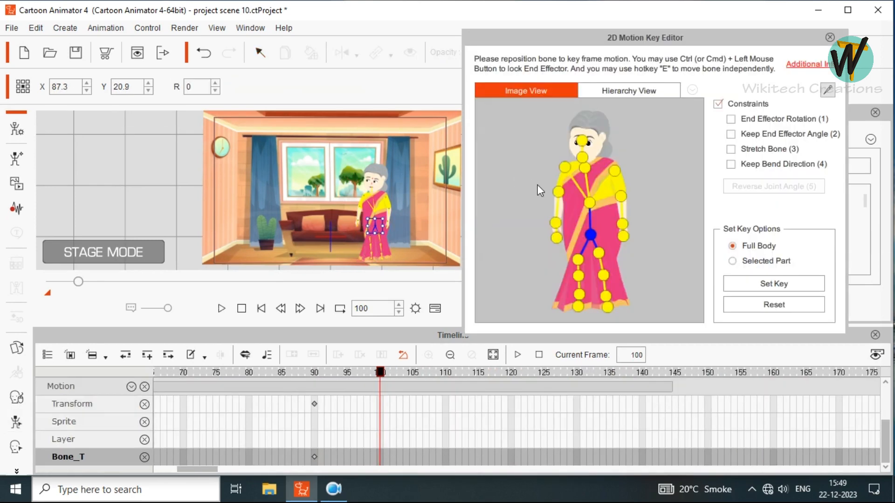
{"action": "left_click", "coordinate": [558, 193]}
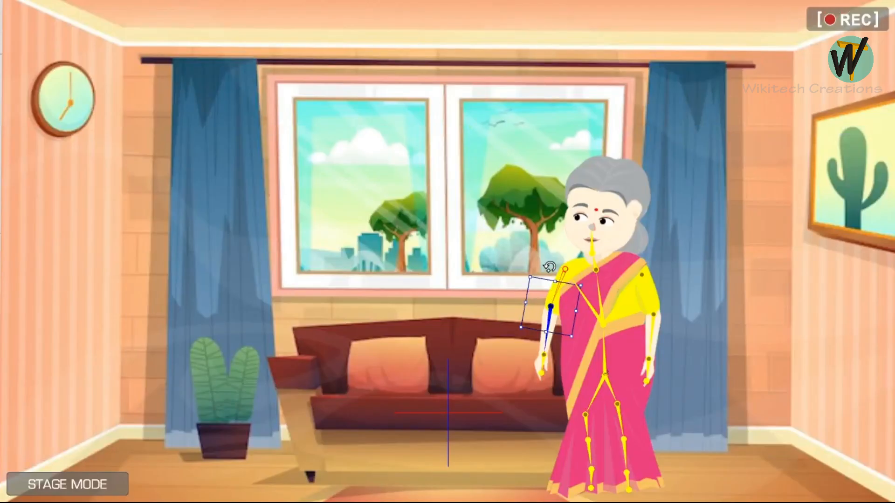
{"action": "mouse_move", "coordinate": [549, 267]}
{"action": "left_mouse_down"}
{"action": "mouse_move", "coordinate": [579, 277]}
{"action": "mouse_move", "coordinate": [618, 329]}
{"action": "left_mouse_up"}
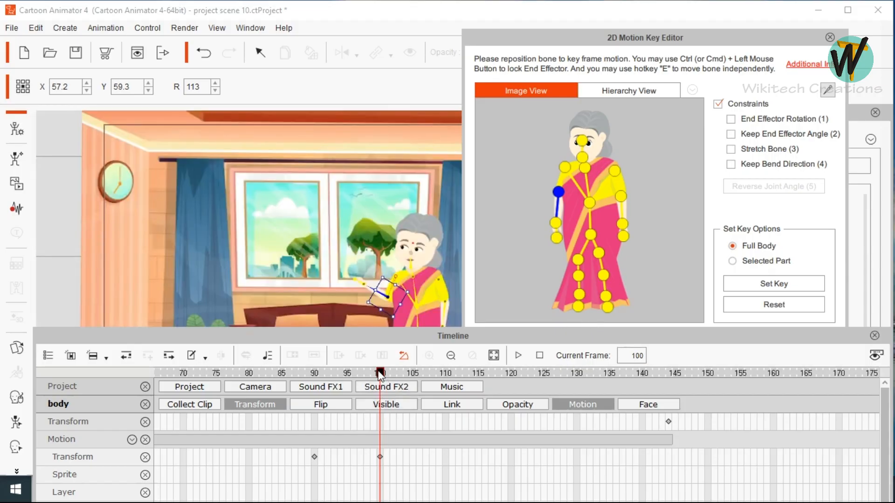
Step: Copy the raised-arm Transform key from frame 100 to frame 110, and the lowered-arm key from frame 90 to frame 130
{"action": "left_click_drag", "start_coordinate": [379, 374], "coordinate": [393, 375]}
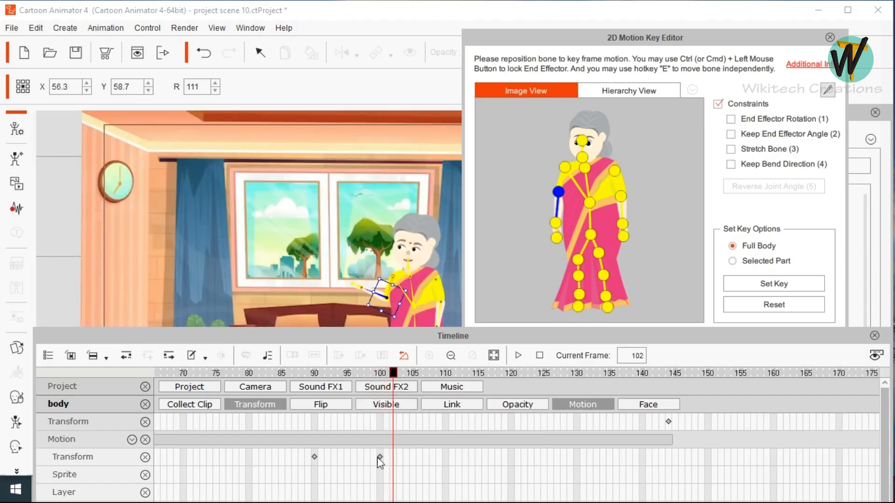
{"action": "left_click", "coordinate": [379, 458]}
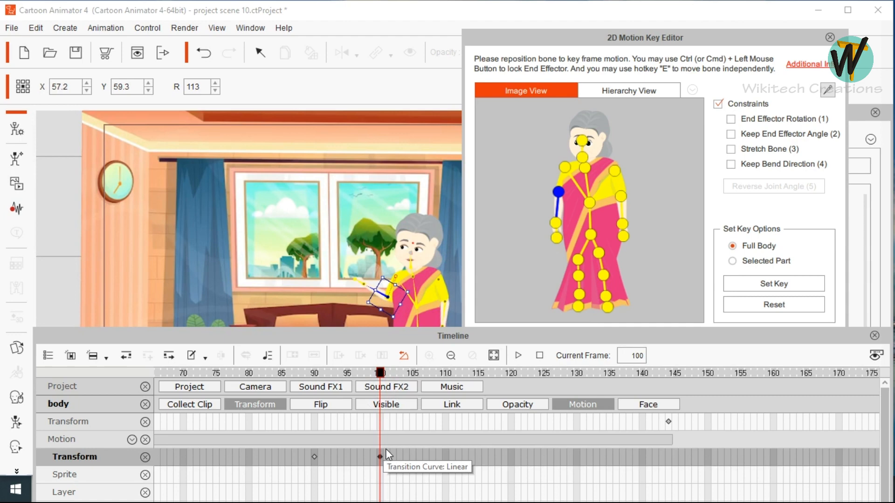
{"action": "left_click", "coordinate": [446, 457]}
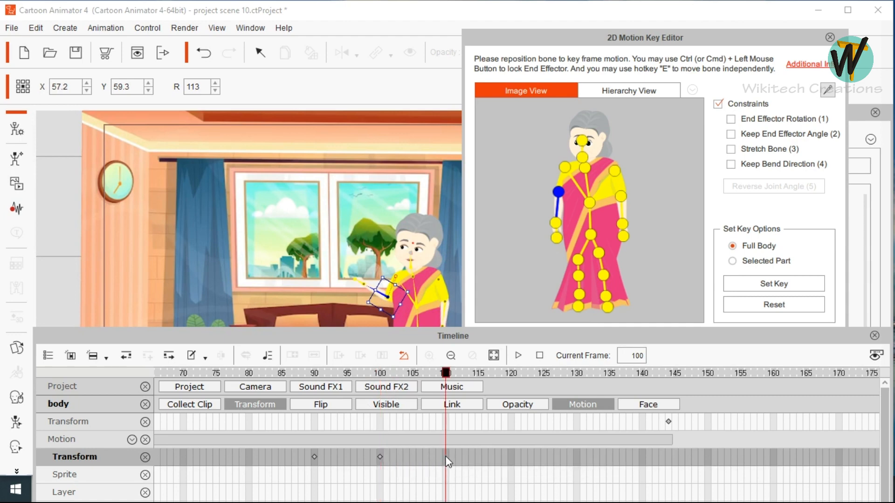
{"action": "left_click", "coordinate": [315, 458]}
{"action": "left_click", "coordinate": [572, 456]}
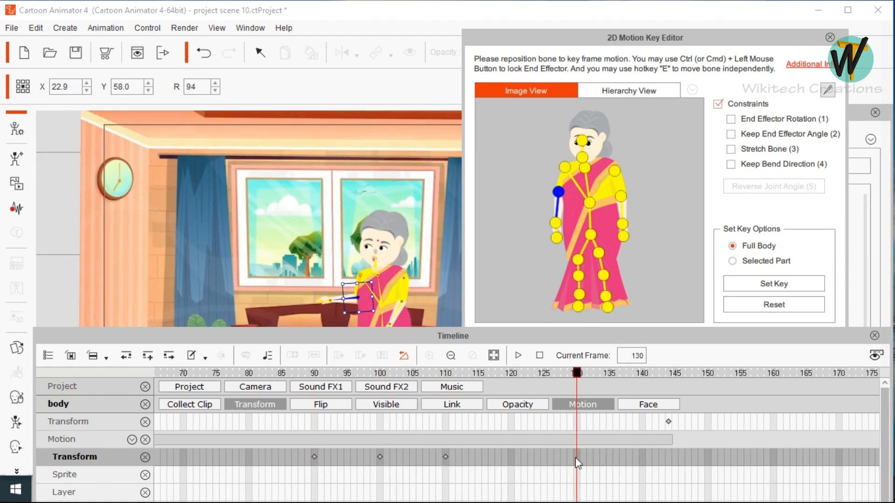
{"action": "key", "text": "ctrl+v"}
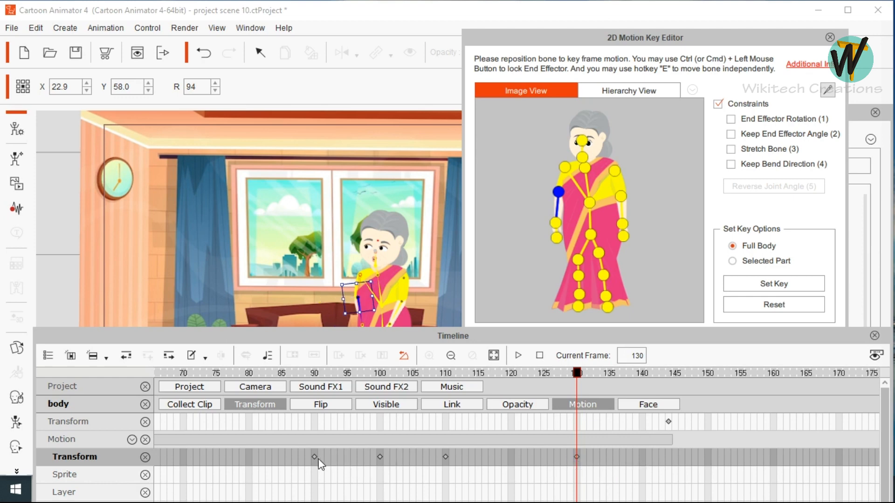
Step: Play the section from before frame 90 to check the arm being raised and lowered
{"action": "left_click", "coordinate": [299, 469]}
{"action": "key", "text": "space"}
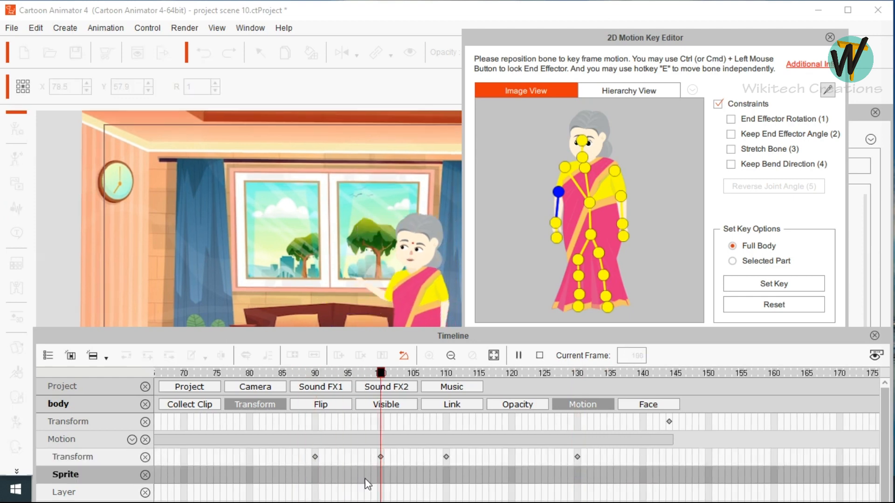
{"action": "key", "text": "space"}
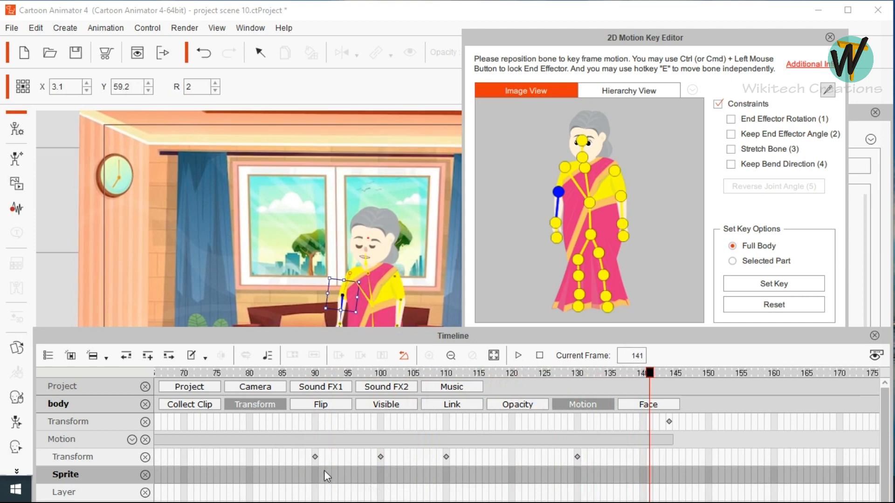
Step: Move the two raised-arm Transform keys together to frames 105 and 115, and play the gesture to check its timing
{"action": "left_click_drag", "start_coordinate": [462, 457], "coordinate": [381, 457]}
{"action": "left_click", "coordinate": [381, 458]}
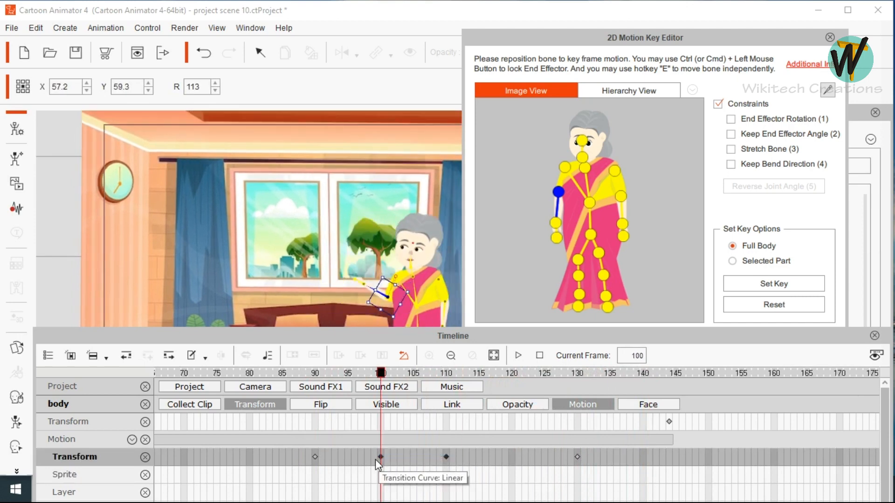
{"action": "left_click_drag", "start_coordinate": [380, 457], "coordinate": [411, 457]}
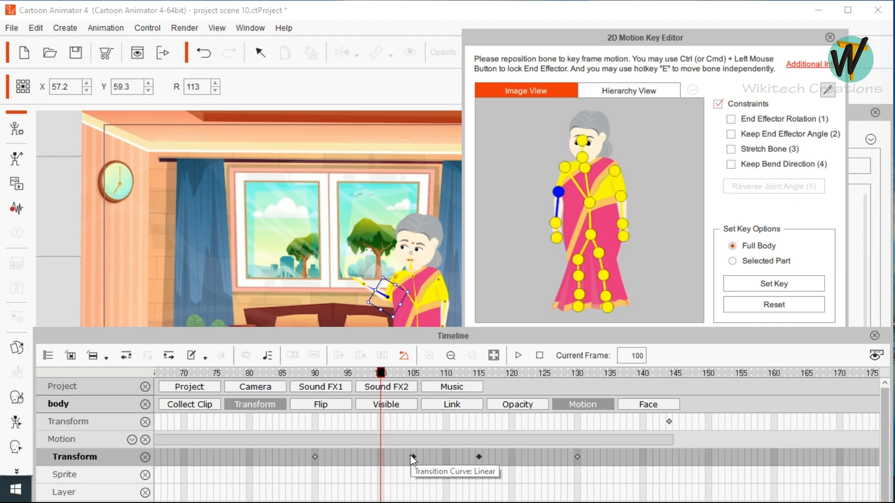
{"action": "left_click", "coordinate": [413, 458]}
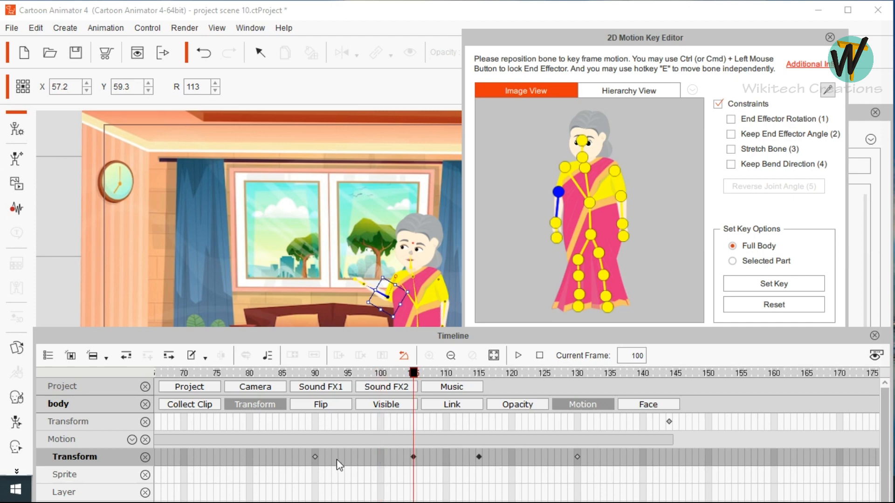
{"action": "left_click", "coordinate": [306, 469]}
{"action": "key", "text": "space"}
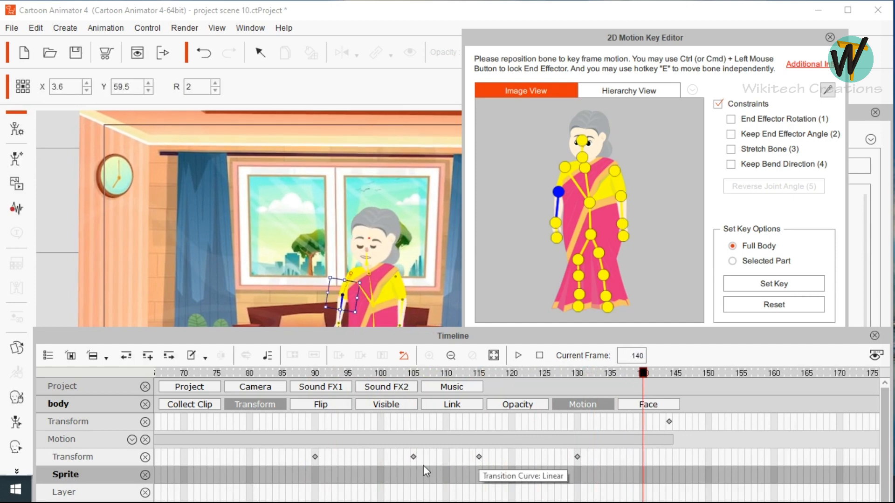
Step: Move the second raised-arm key to frame 120 and the closing lowered-arm key to frame 150
{"action": "left_click", "coordinate": [480, 457]}
{"action": "left_click_drag", "start_coordinate": [507, 466], "coordinate": [509, 457]}
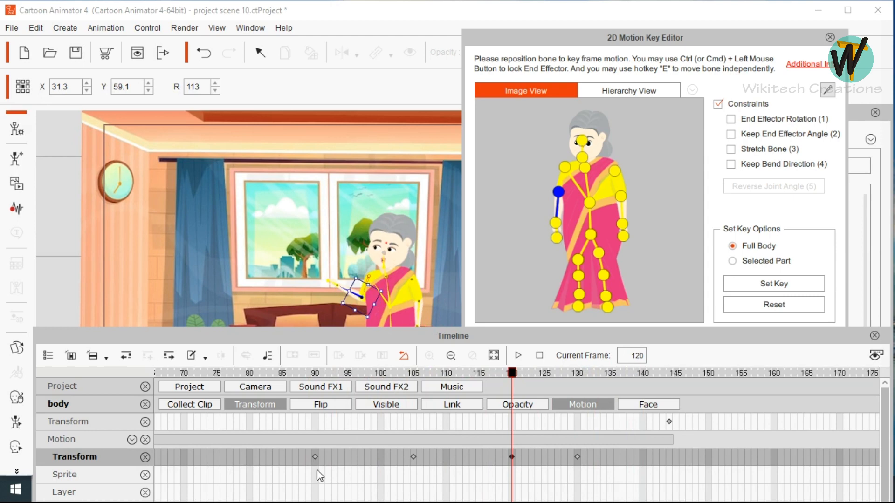
{"action": "left_click", "coordinate": [577, 458]}
{"action": "left_click_drag", "start_coordinate": [663, 459], "coordinate": [709, 457]}
Step: Play the retimed arm gesture and the following motion up to about frame 208 to check the result
{"action": "key", "text": "space"}
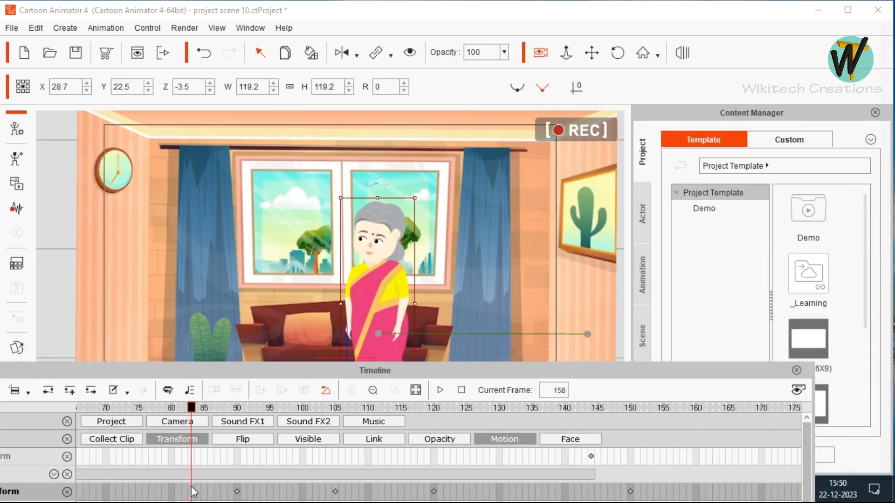
{"action": "key", "text": "space"}
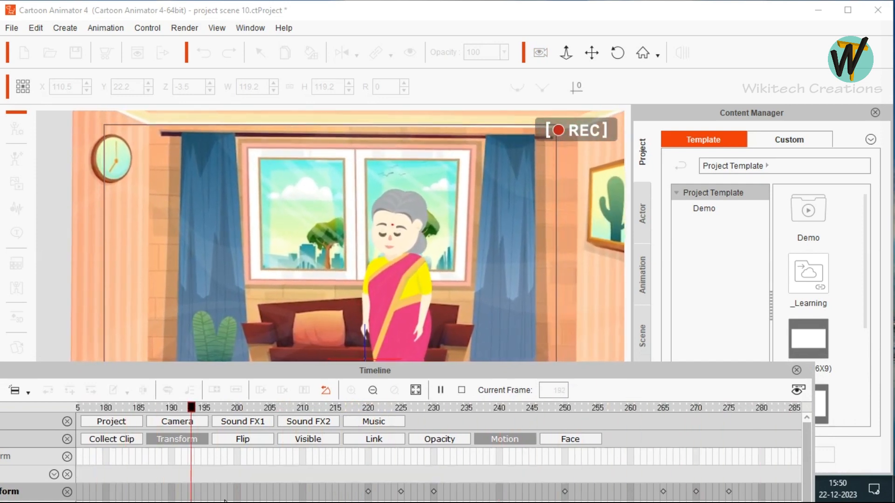
{"action": "key", "text": "space"}
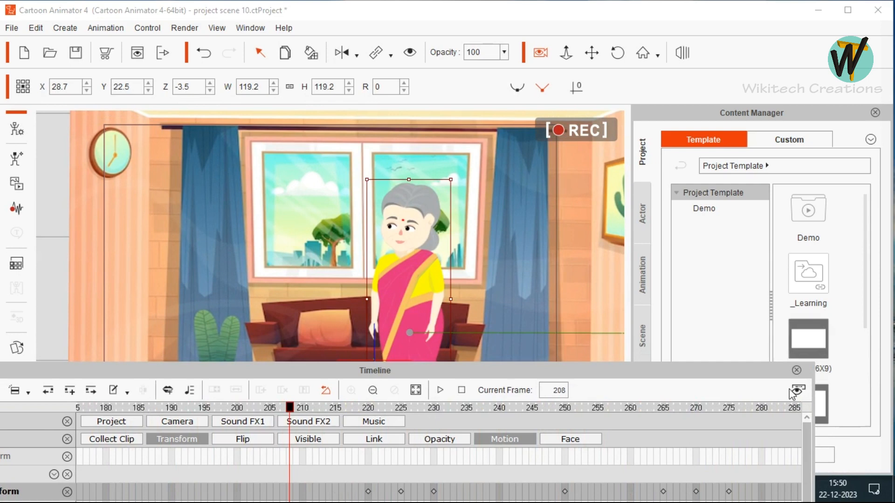
{"action": "left_click_drag", "start_coordinate": [744, 376], "coordinate": [544, 442]}
{"action": "left_click", "coordinate": [343, 491]}
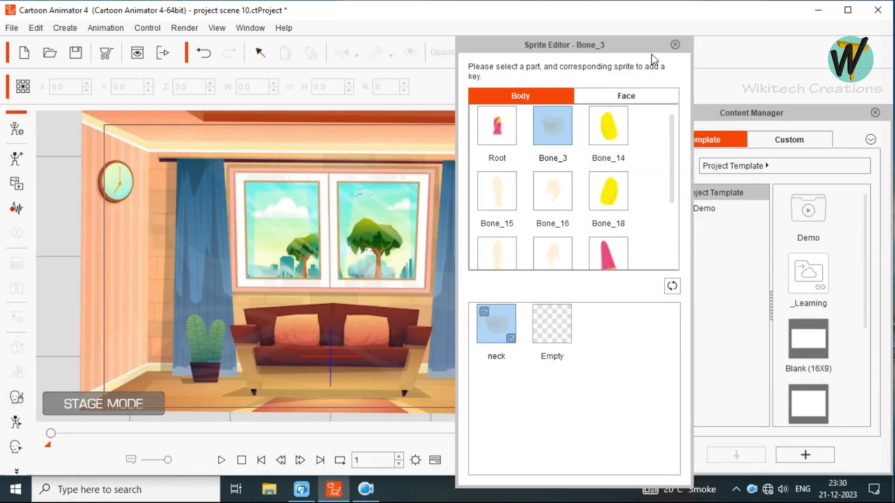
Step: Set the old woman's right and left eye face sprites to Normal_01 in the Sprite Editor, and close it
{"action": "left_click", "coordinate": [626, 95]}
{"action": "left_click_drag", "start_coordinate": [620, 42], "coordinate": [834, 10]}
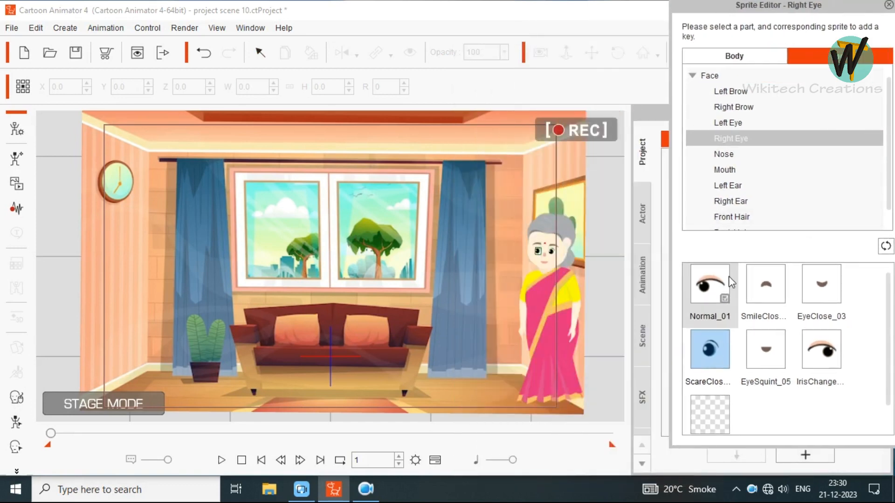
{"action": "left_click", "coordinate": [722, 293]}
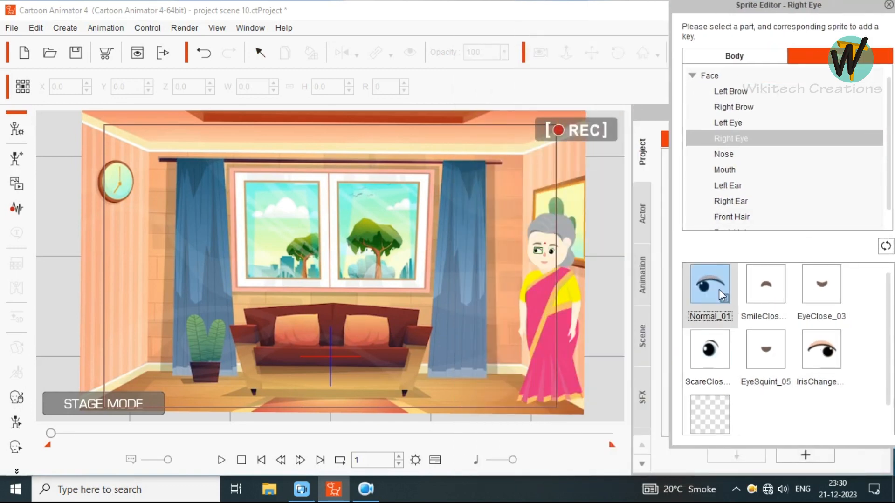
{"action": "left_click", "coordinate": [731, 124]}
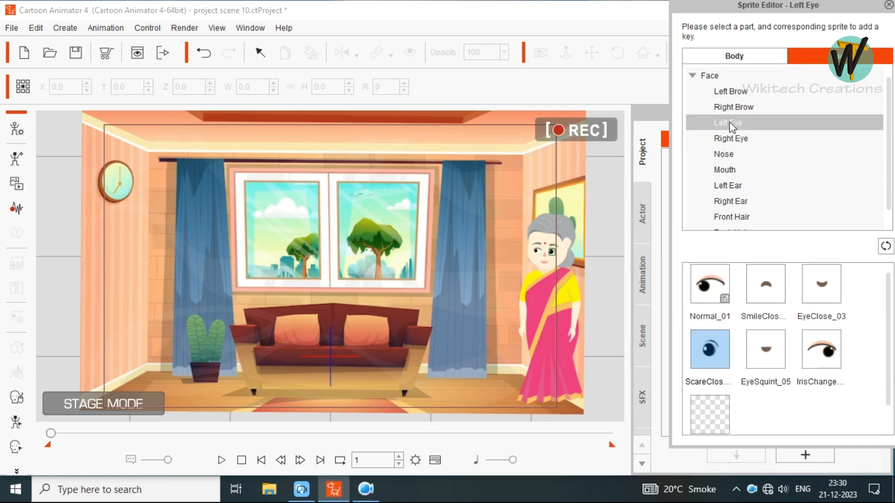
{"action": "left_click", "coordinate": [715, 285]}
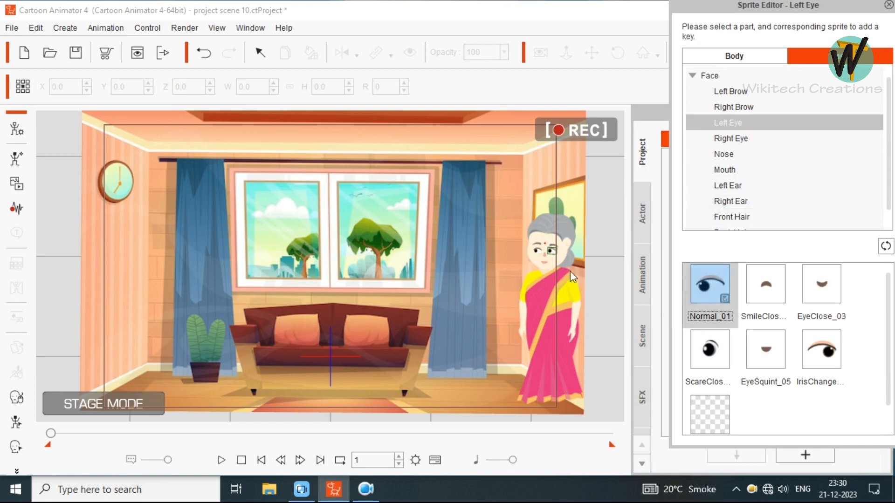
{"action": "left_click_drag", "start_coordinate": [823, 17], "coordinate": [791, 22]}
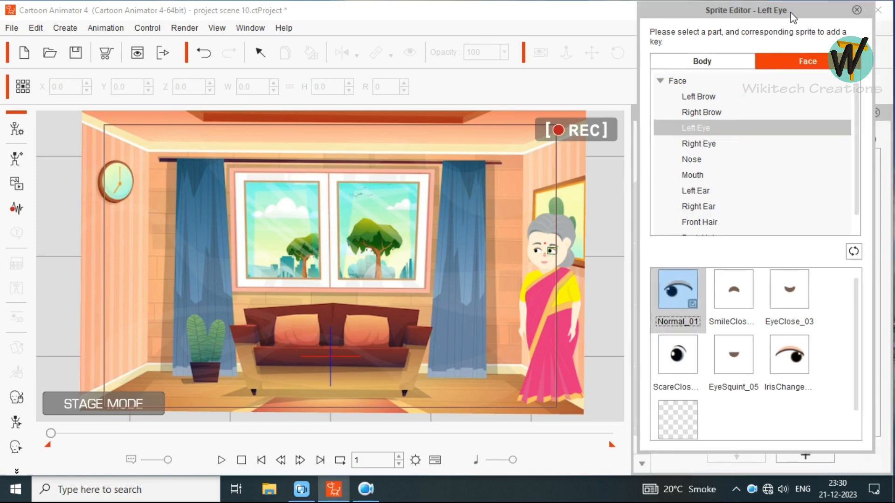
{"action": "left_click", "coordinate": [857, 9]}
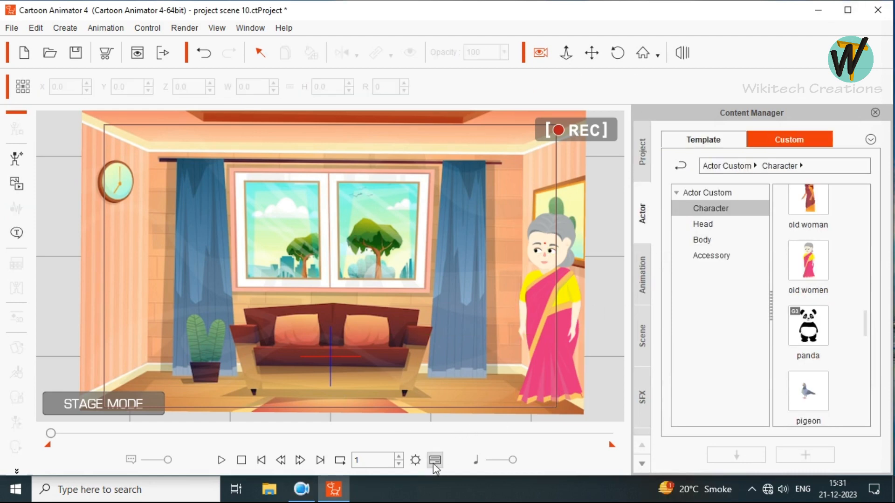
Step: Reopen the timeline and show the Project's Camera track from frame 1
{"action": "left_click", "coordinate": [435, 461]}
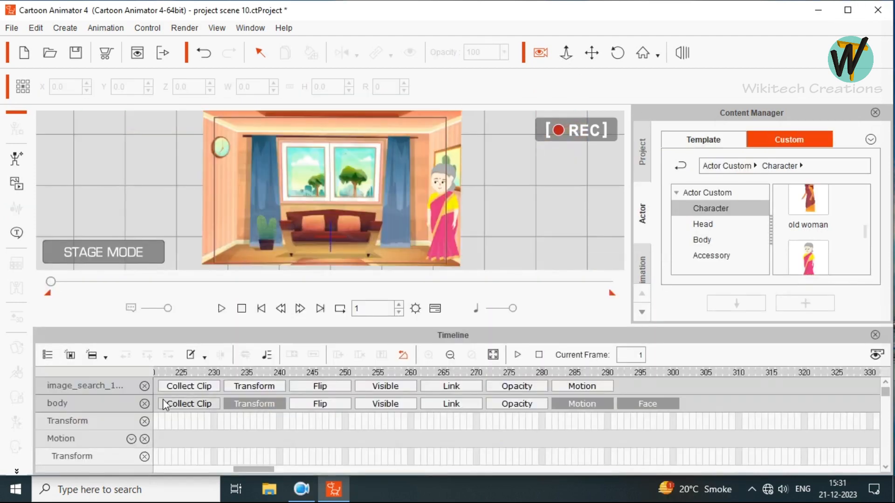
{"action": "left_click", "coordinate": [47, 355]}
{"action": "left_click", "coordinate": [70, 370]}
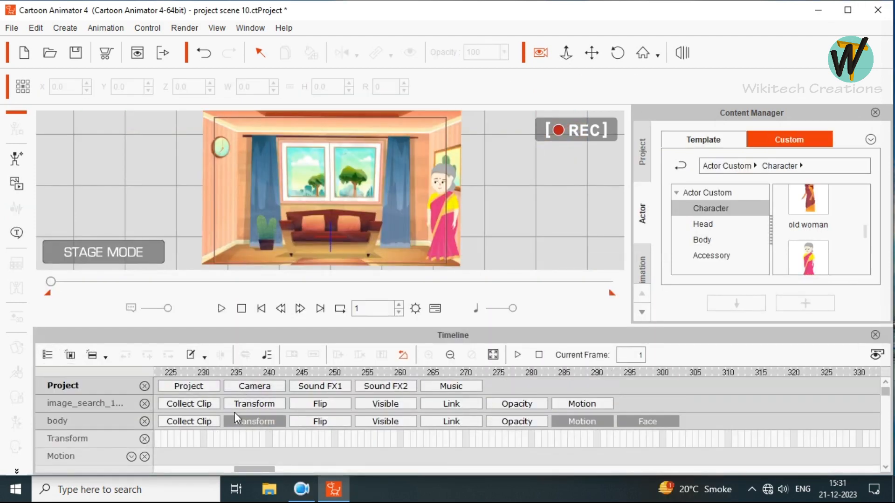
{"action": "left_click", "coordinate": [254, 386]}
{"action": "left_click_drag", "start_coordinate": [257, 473], "coordinate": [176, 474]}
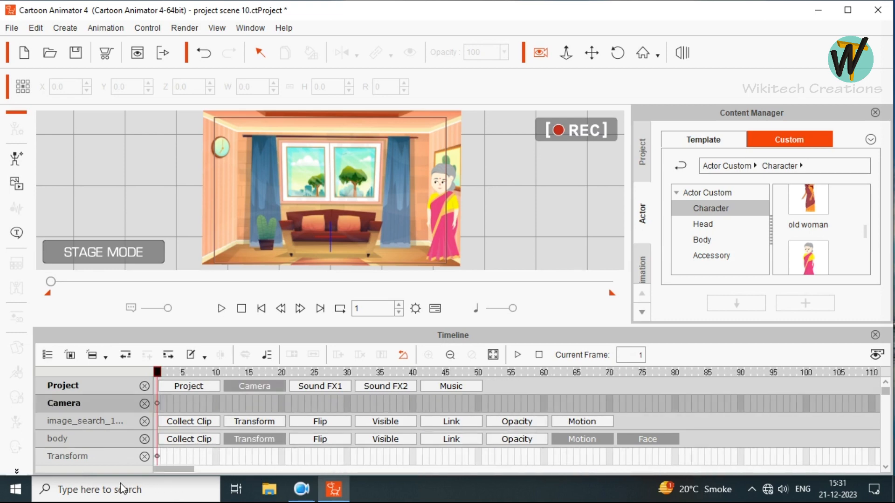
Step: Scrub the Camera track through the old woman's walk and add a camera key at frame 120
{"action": "left_click", "coordinate": [158, 404]}
{"action": "left_click_drag", "start_coordinate": [180, 471], "coordinate": [192, 470]}
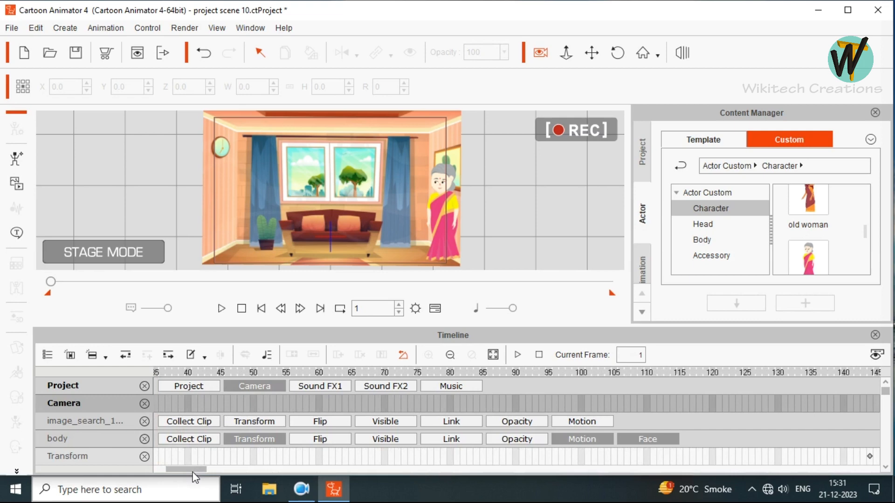
{"action": "left_click", "coordinate": [385, 402]}
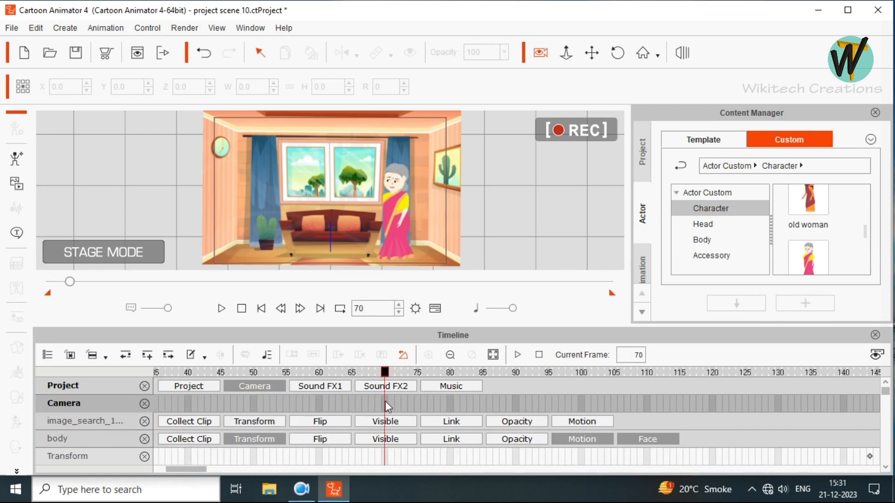
{"action": "left_click", "coordinate": [516, 401]}
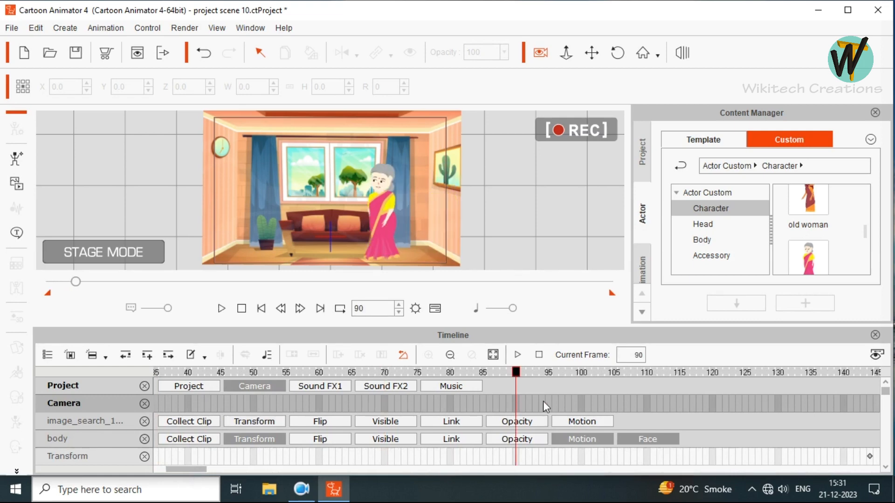
{"action": "left_click", "coordinate": [578, 400]}
{"action": "left_click", "coordinate": [648, 404]}
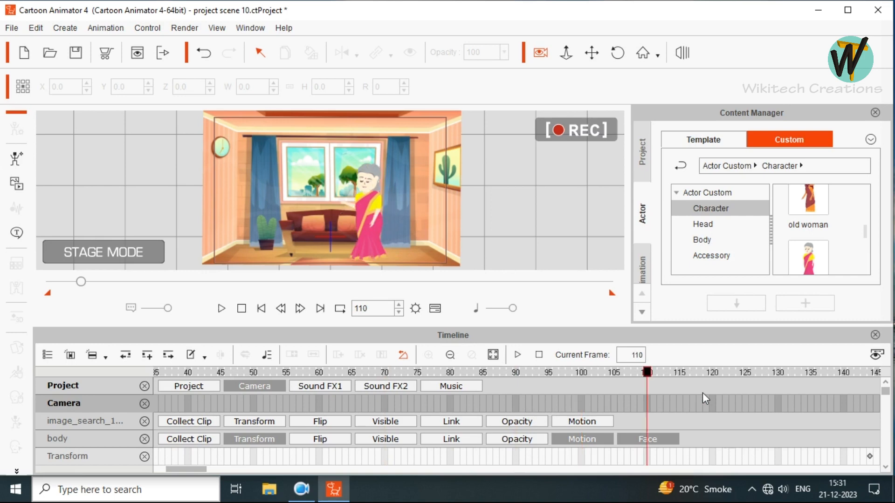
{"action": "left_click", "coordinate": [712, 403]}
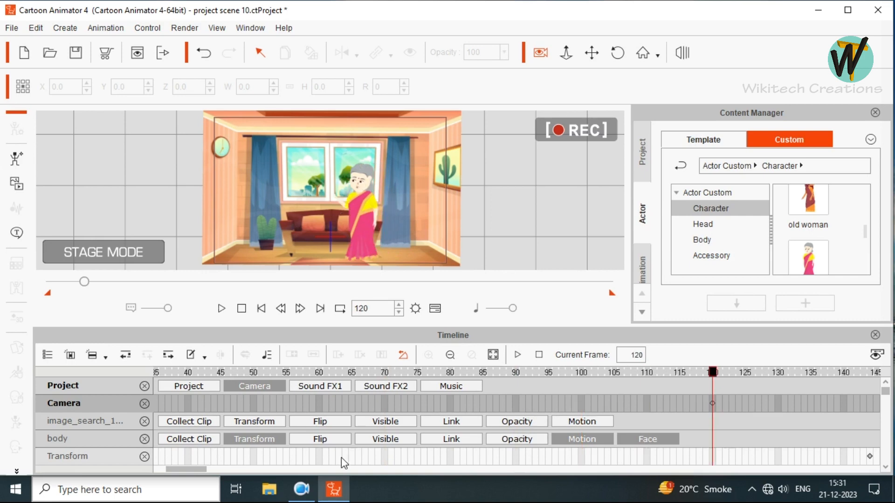
Step: At frame 220, zoom the camera in on the old woman to a Z value of 1010
{"action": "left_click_drag", "start_coordinate": [198, 469], "coordinate": [227, 471]}
{"action": "left_click_drag", "start_coordinate": [179, 372], "coordinate": [833, 426]}
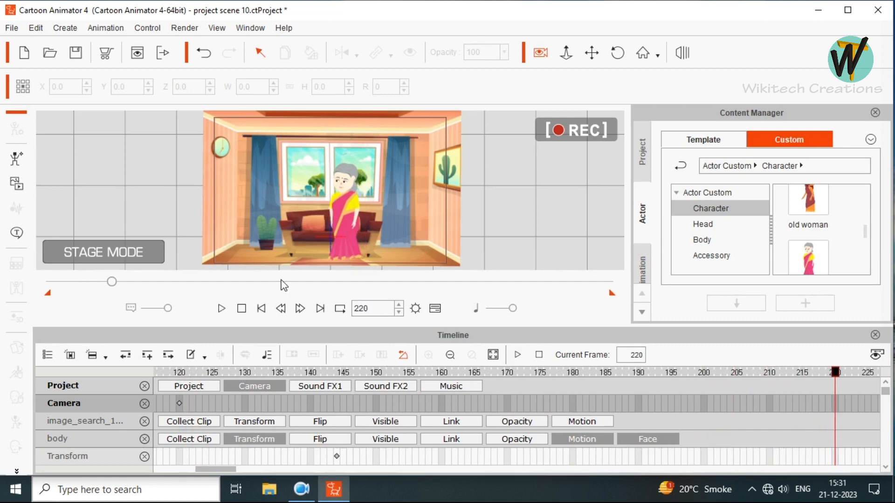
{"action": "left_click", "coordinate": [591, 54]}
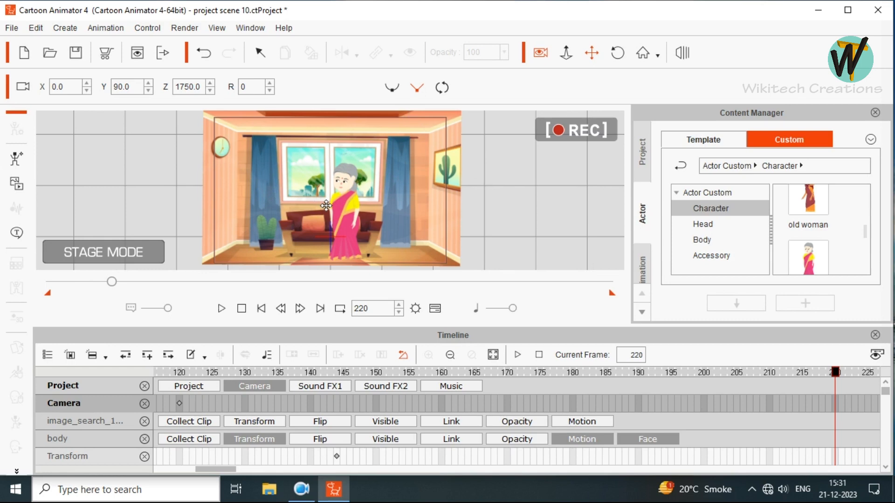
{"action": "scroll", "coordinate": [326, 206], "scroll_direction": "up", "scroll_amount": 5}
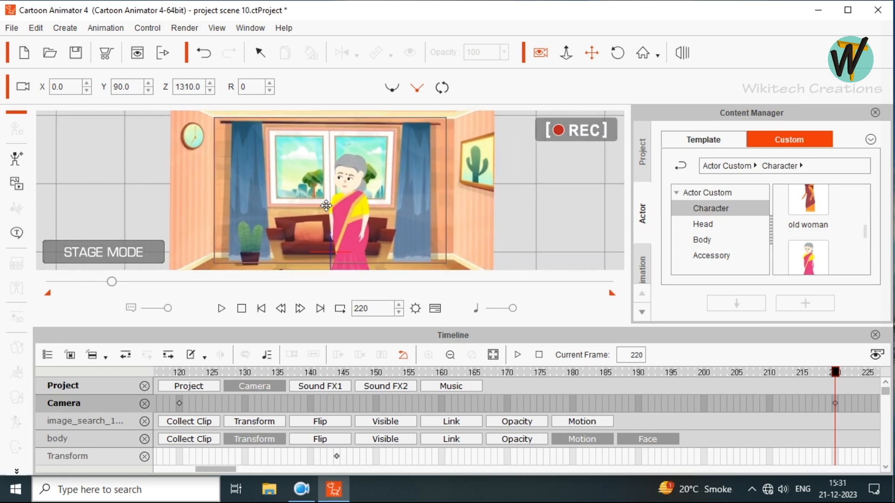
{"action": "scroll", "coordinate": [325, 206], "scroll_direction": "up", "scroll_amount": 3}
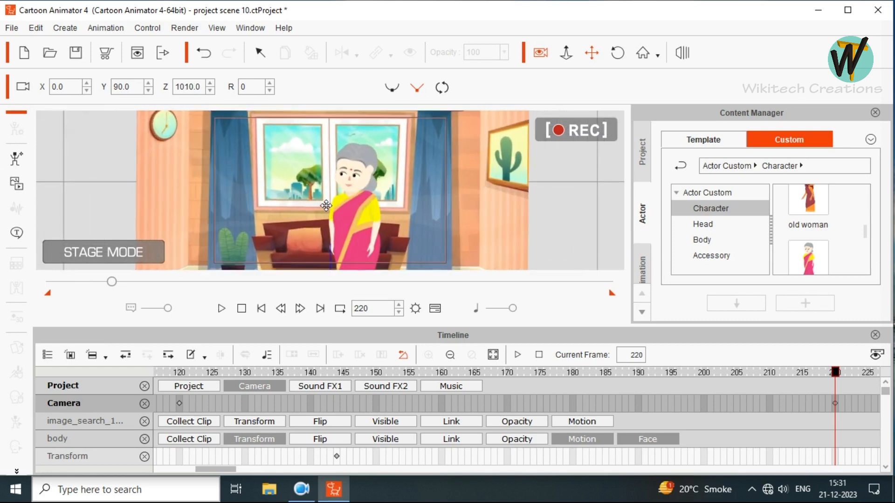
Step: Play the camera zoom from frame 1 to about frame 271 and close the timeline
{"action": "left_click_drag", "start_coordinate": [112, 281], "coordinate": [48, 281]}
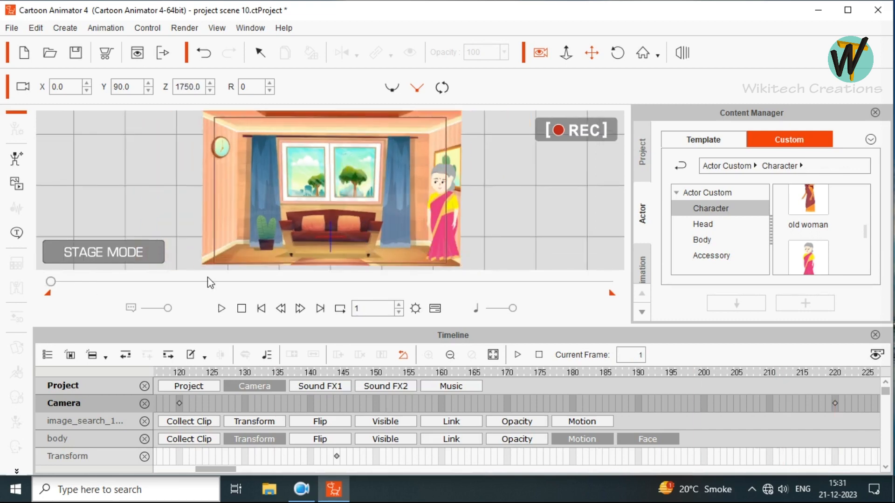
{"action": "left_click", "coordinate": [222, 308]}
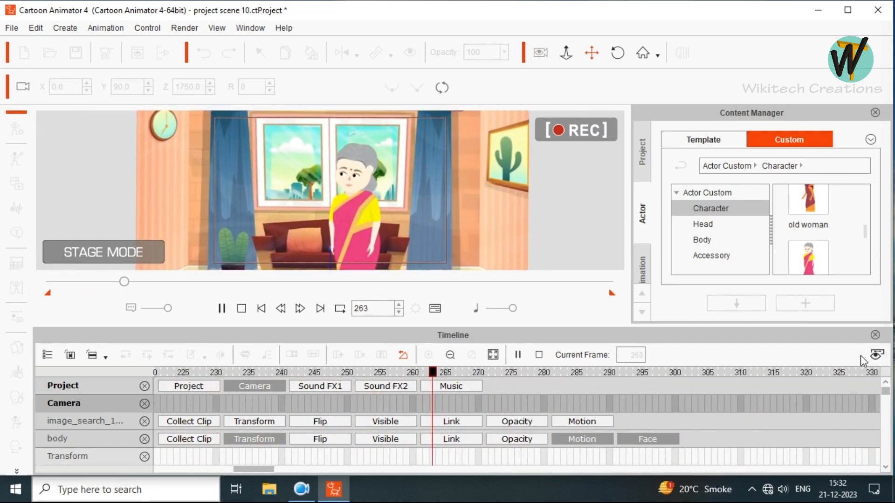
{"action": "left_click", "coordinate": [876, 335]}
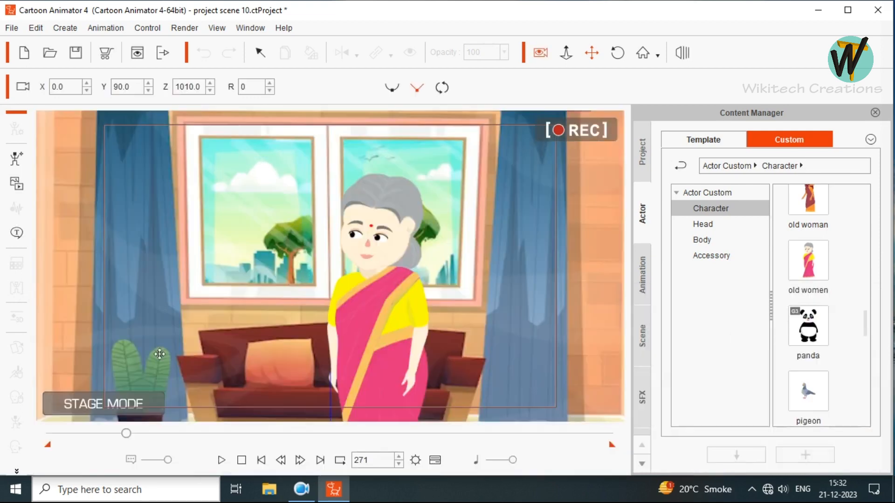
Step: Review the camera zoom in full screen, and scrub back to frame 185 to examine the framing
{"action": "left_click_drag", "start_coordinate": [127, 436], "coordinate": [6, 420]}
{"action": "key", "text": "F11"}
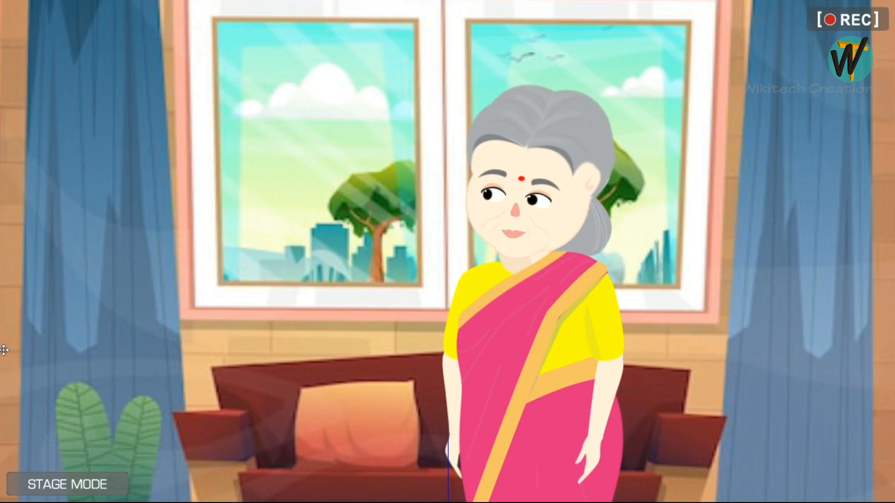
{"action": "key", "text": "F11"}
{"action": "left_click_drag", "start_coordinate": [153, 434], "coordinate": [112, 451]}
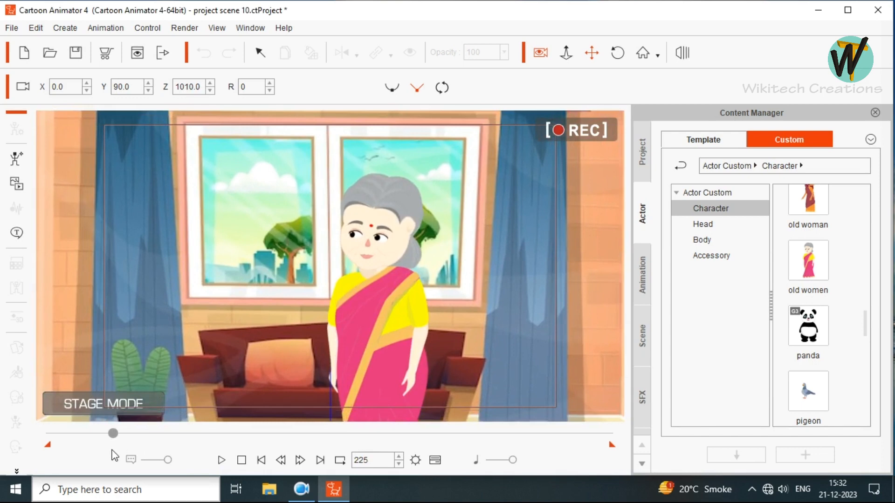
{"action": "left_click_drag", "start_coordinate": [116, 435], "coordinate": [102, 434]}
Step: Reopen the timeline and reframe the camera key at frame 220 to X -7.8, Y 68.5 and Z 1210
{"action": "left_click", "coordinate": [416, 460]}
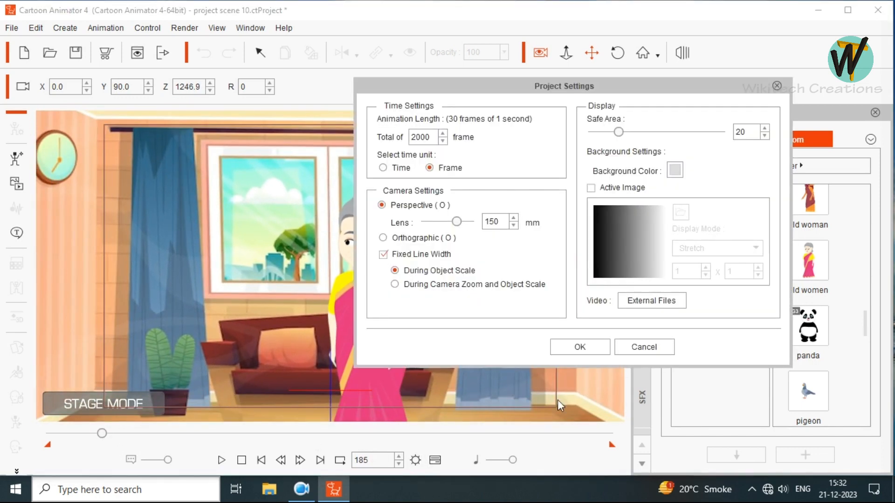
{"action": "left_click", "coordinate": [661, 347]}
{"action": "left_click", "coordinate": [435, 460]}
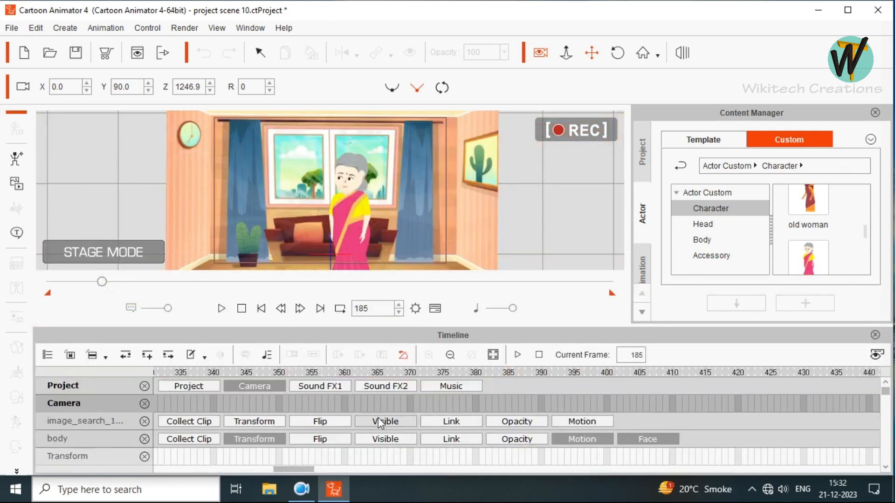
{"action": "scroll", "coordinate": [354, 456], "scroll_direction": "down", "scroll_amount": 1}
{"action": "left_click_drag", "start_coordinate": [298, 470], "coordinate": [236, 469]}
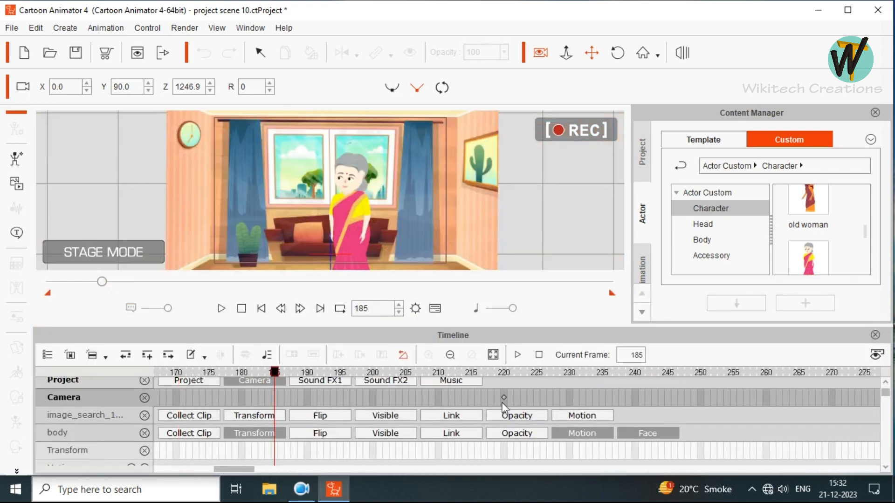
{"action": "left_click", "coordinate": [504, 397]}
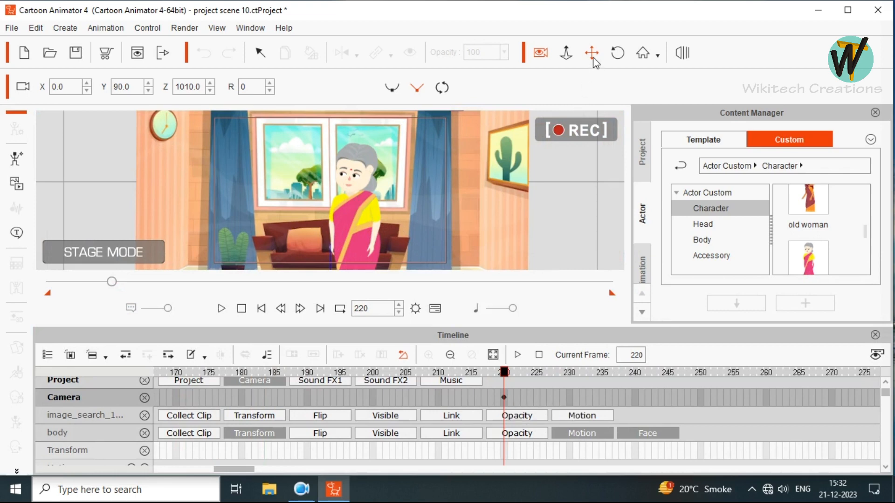
{"action": "scroll", "coordinate": [382, 165], "scroll_direction": "down", "scroll_amount": 3}
{"action": "left_click_drag", "start_coordinate": [382, 166], "coordinate": [339, 202]}
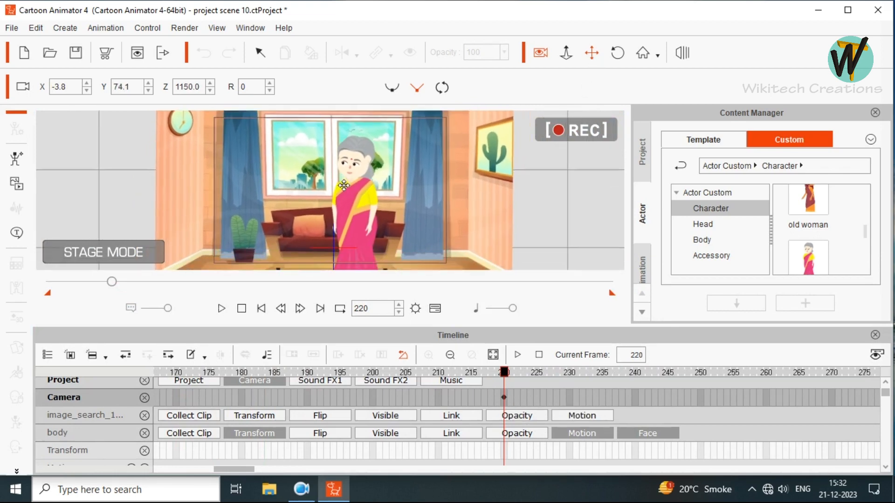
{"action": "scroll", "coordinate": [343, 187], "scroll_direction": "down", "scroll_amount": 2}
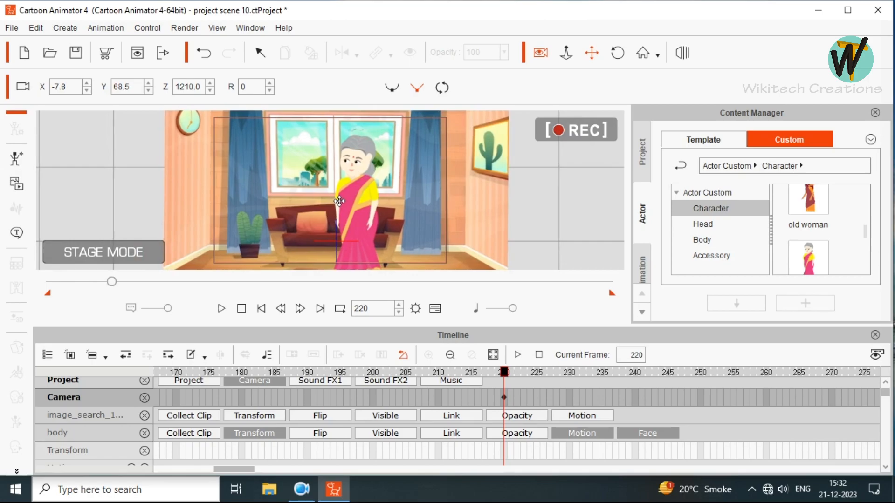
Step: In full screen, pan and zoom the frame 220 camera view to X -40.0, Y 74.2, Z 1310, placing the old woman right of centre
{"action": "key", "text": "F11"}
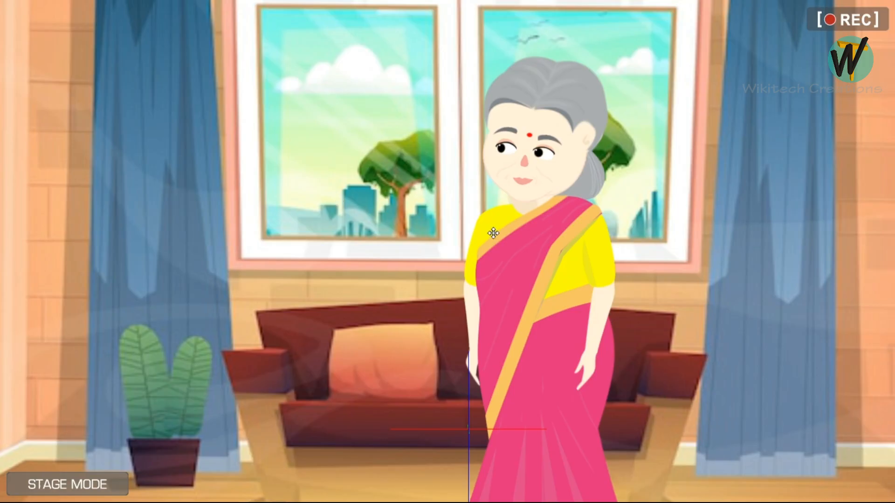
{"action": "scroll", "coordinate": [439, 235], "scroll_direction": "down", "scroll_amount": 2}
{"action": "scroll", "coordinate": [440, 237], "scroll_direction": "up", "scroll_amount": 3}
{"action": "left_click_drag", "start_coordinate": [477, 257], "coordinate": [433, 271]}
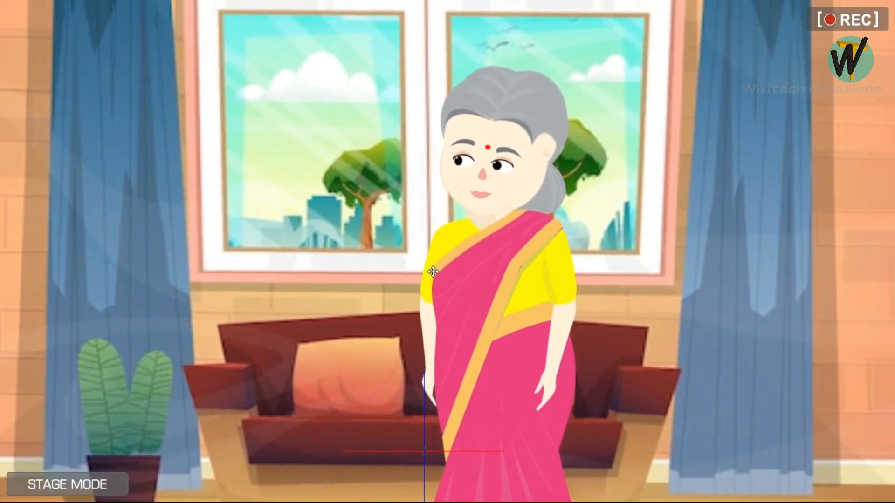
{"action": "scroll", "coordinate": [435, 278], "scroll_direction": "down", "scroll_amount": 3}
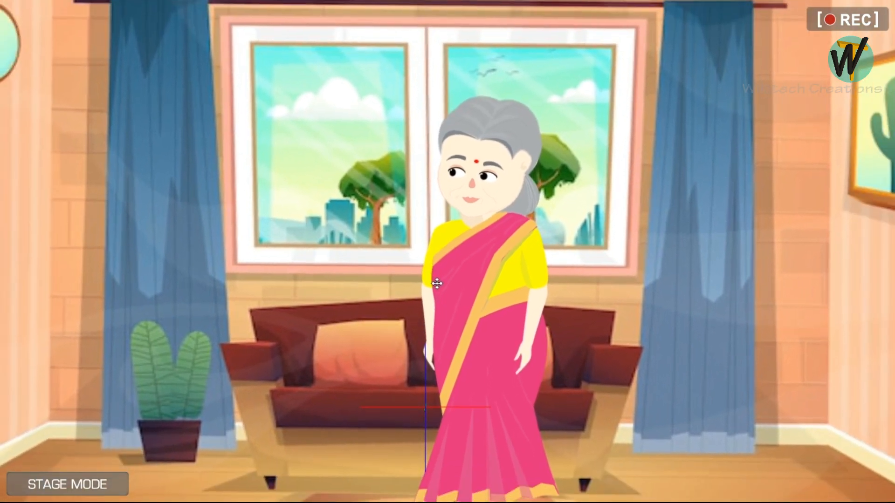
{"action": "left_click_drag", "start_coordinate": [437, 284], "coordinate": [542, 282]}
{"action": "scroll", "coordinate": [542, 282], "scroll_direction": "up", "scroll_amount": 2}
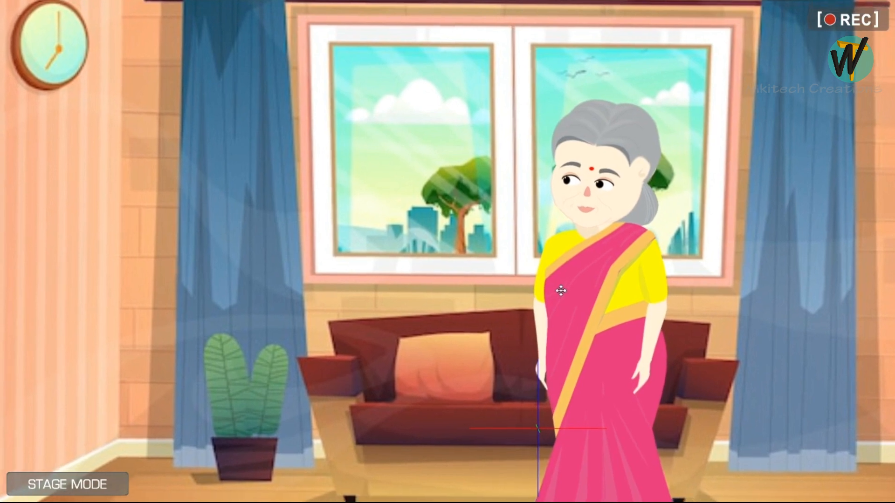
{"action": "left_click_drag", "start_coordinate": [561, 291], "coordinate": [563, 285]}
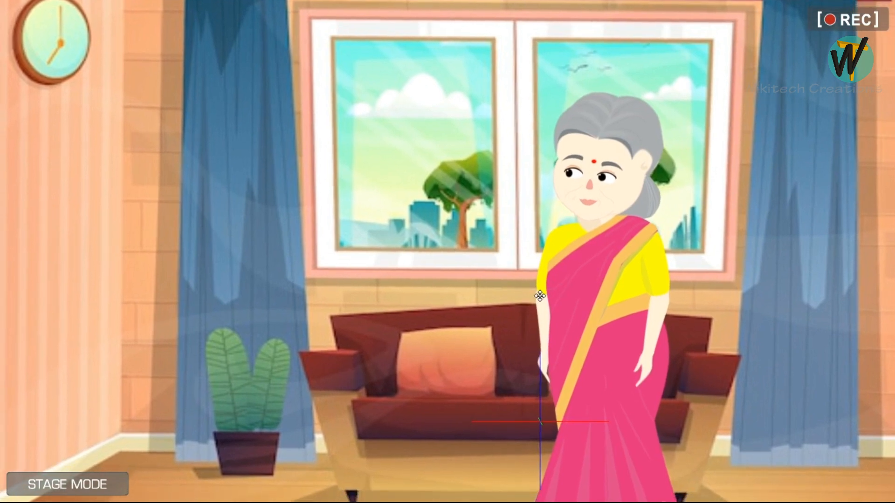
{"action": "scroll", "coordinate": [530, 316], "scroll_direction": "up", "scroll_amount": 1}
{"action": "scroll", "coordinate": [530, 316], "scroll_direction": "up", "scroll_amount": 1}
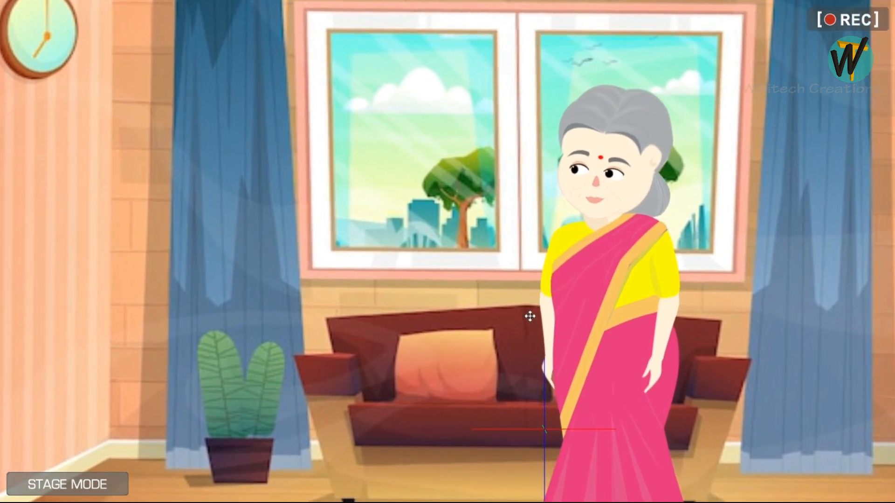
{"action": "key", "text": "Escape"}
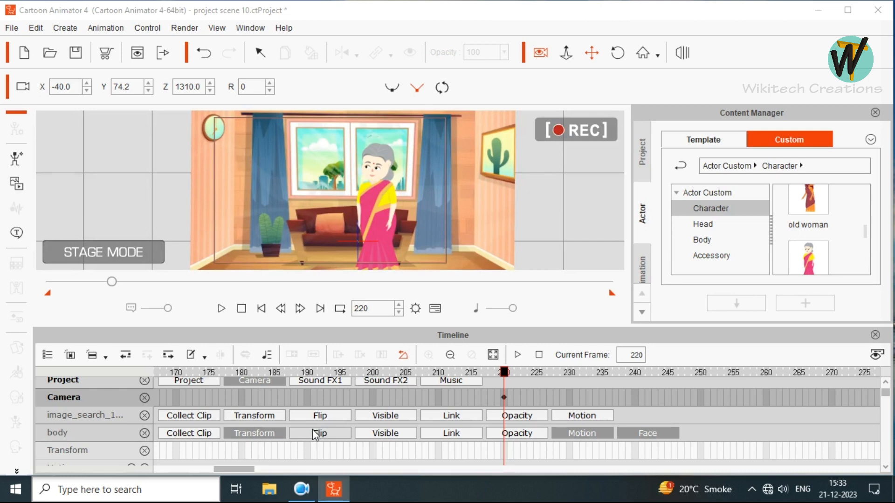
Step: Play the reframed camera move from frame 20 in full screen with the timeline closed
{"action": "left_click_drag", "start_coordinate": [112, 283], "coordinate": [63, 278]}
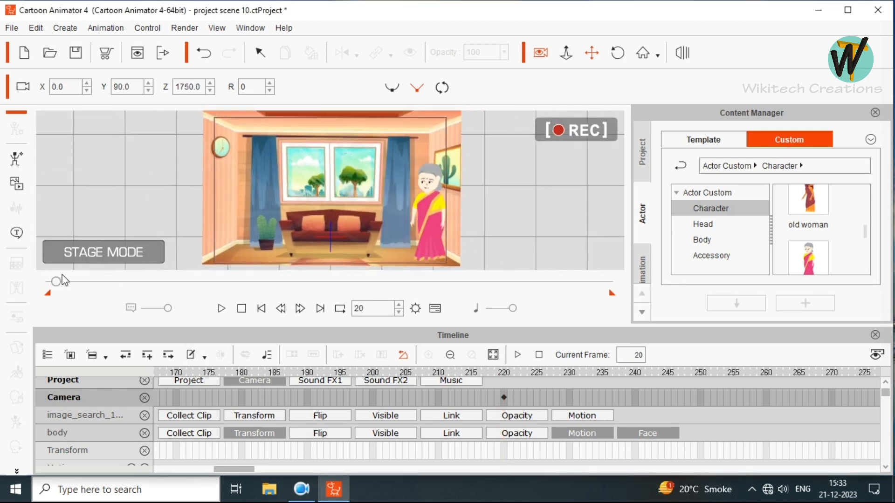
{"action": "key", "text": "space"}
{"action": "left_click", "coordinate": [874, 335]}
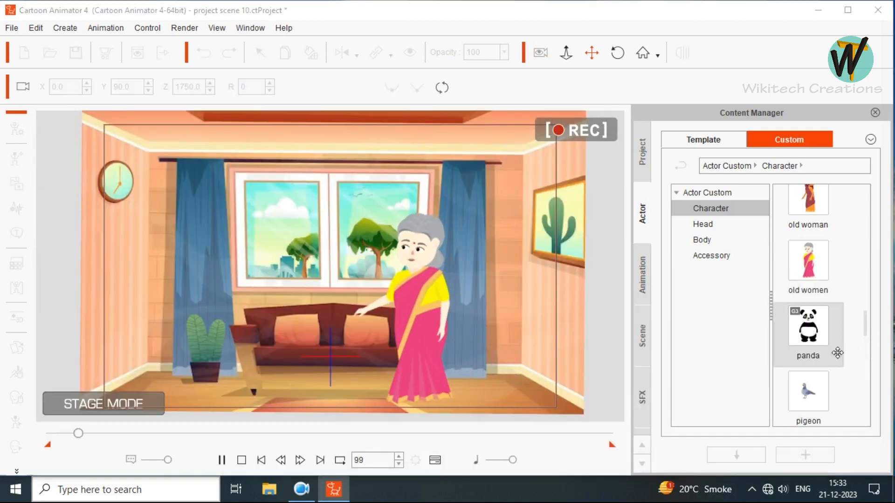
{"action": "key", "text": "F12"}
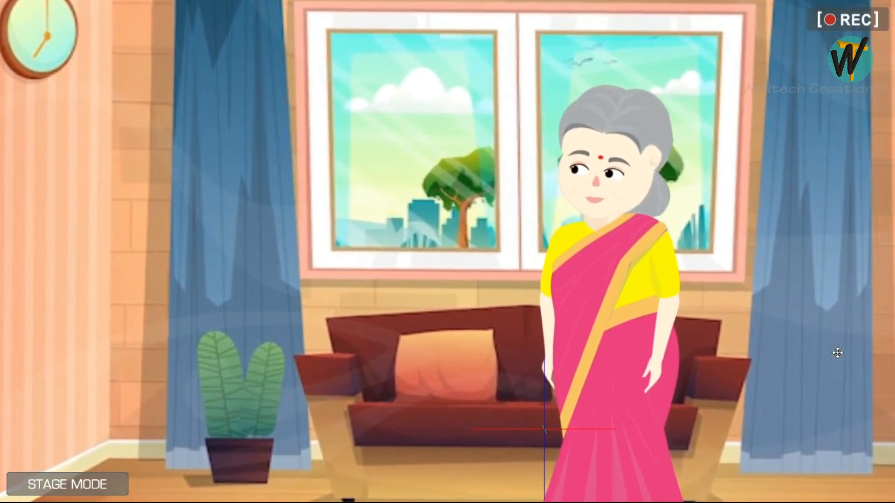
{"action": "key", "text": "Escape"}
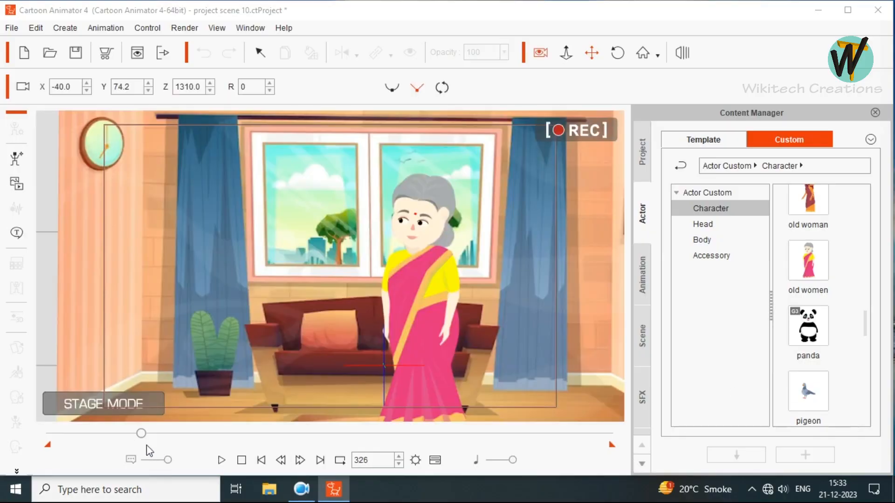
Step: Reopen the timeline, go to the old woman's body Transform key at frame 144, and play the camera move from there
{"action": "left_click_drag", "start_coordinate": [133, 434], "coordinate": [112, 429]}
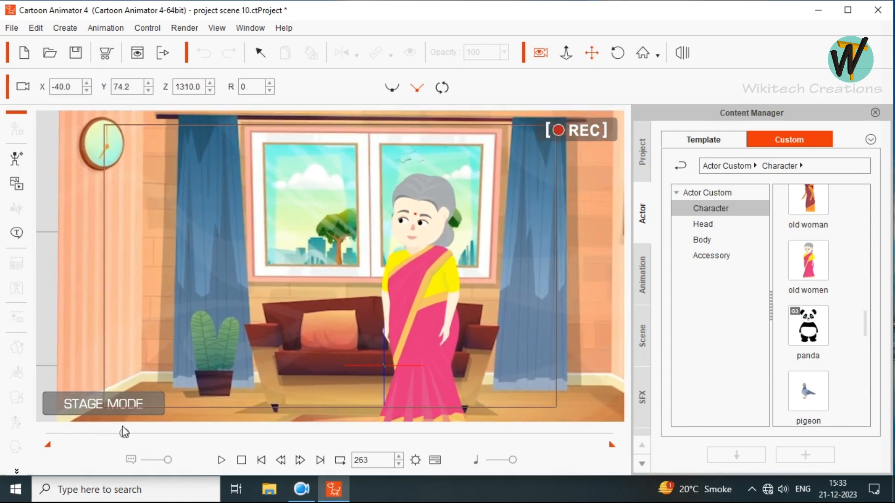
{"action": "left_click", "coordinate": [435, 460]}
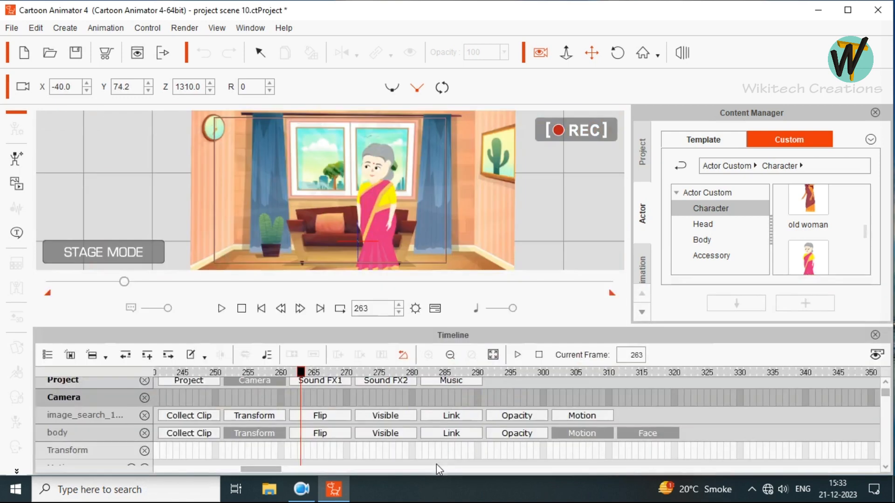
{"action": "left_click_drag", "start_coordinate": [265, 469], "coordinate": [247, 468]}
{"action": "left_click", "coordinate": [298, 397]}
{"action": "left_click_drag", "start_coordinate": [246, 469], "coordinate": [218, 469]}
{"action": "left_click", "coordinate": [300, 452]}
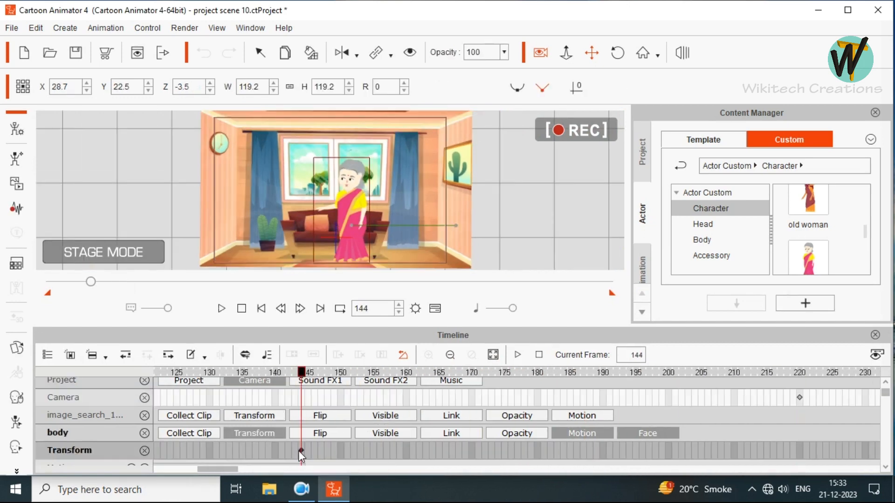
{"action": "key", "text": "space"}
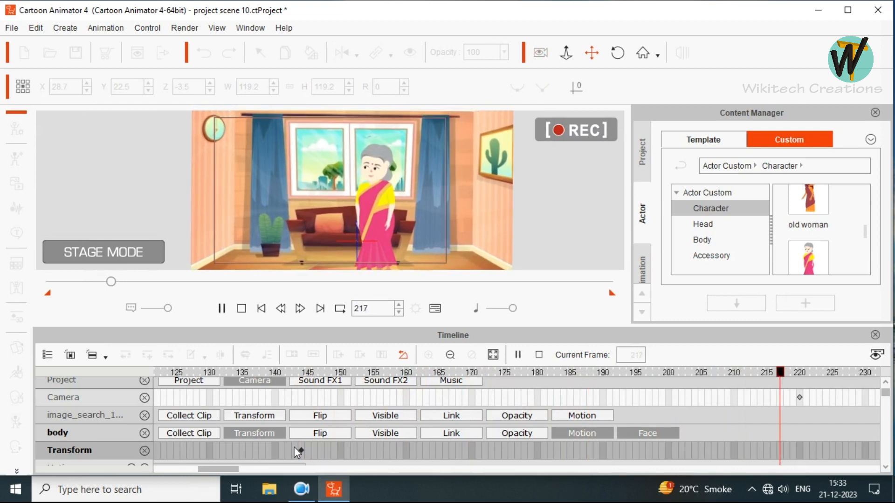
Step: Stop playback and go to the camera key at frame 220
{"action": "key", "text": "space"}
{"action": "left_click_drag", "start_coordinate": [274, 470], "coordinate": [263, 469]}
{"action": "left_click", "coordinate": [315, 397]}
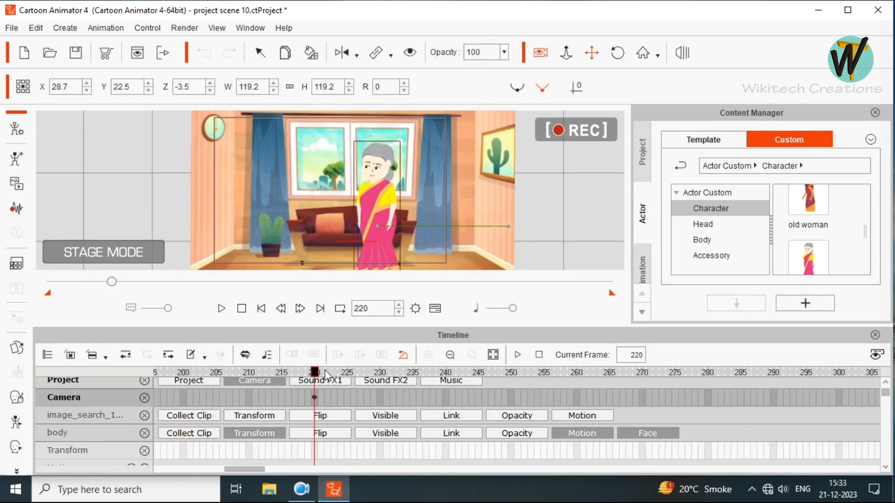
Step: Select the old woman and key the EyeClose_03 sprite on both her right and left eyes at frame 226
{"action": "left_click", "coordinate": [368, 214]}
{"action": "left_click", "coordinate": [325, 375]}
{"action": "left_click_drag", "start_coordinate": [322, 375], "coordinate": [334, 384]}
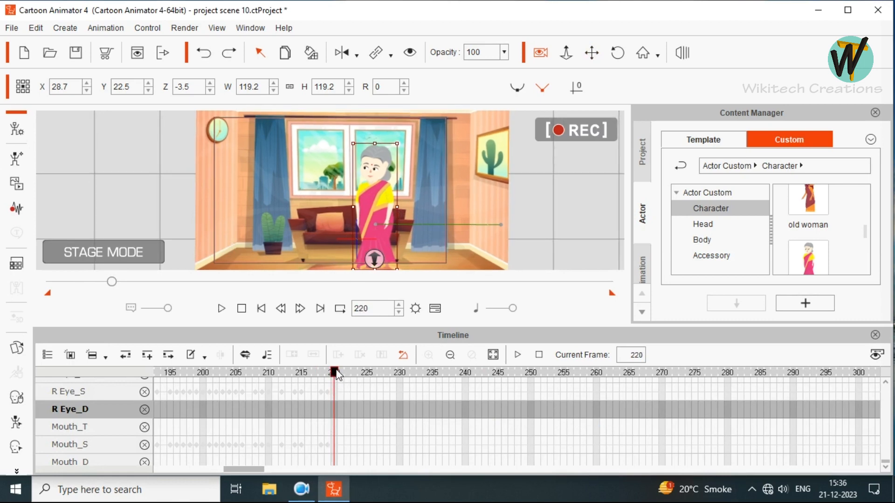
{"action": "left_click_drag", "start_coordinate": [336, 378], "coordinate": [372, 381]}
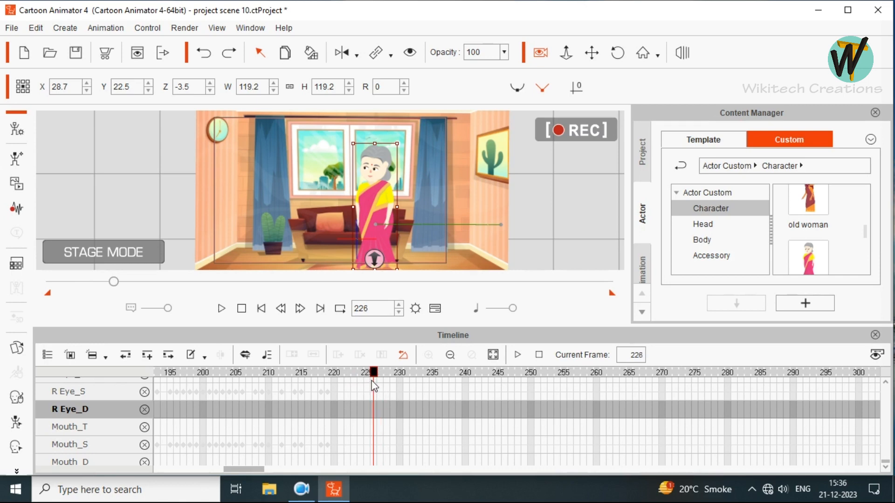
{"action": "left_click", "coordinate": [17, 348]}
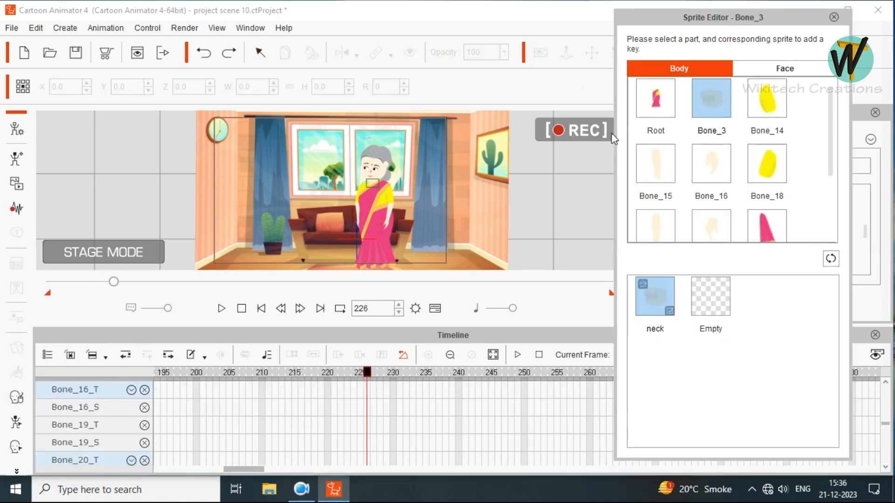
{"action": "left_click", "coordinate": [762, 65]}
{"action": "left_click", "coordinate": [766, 296]}
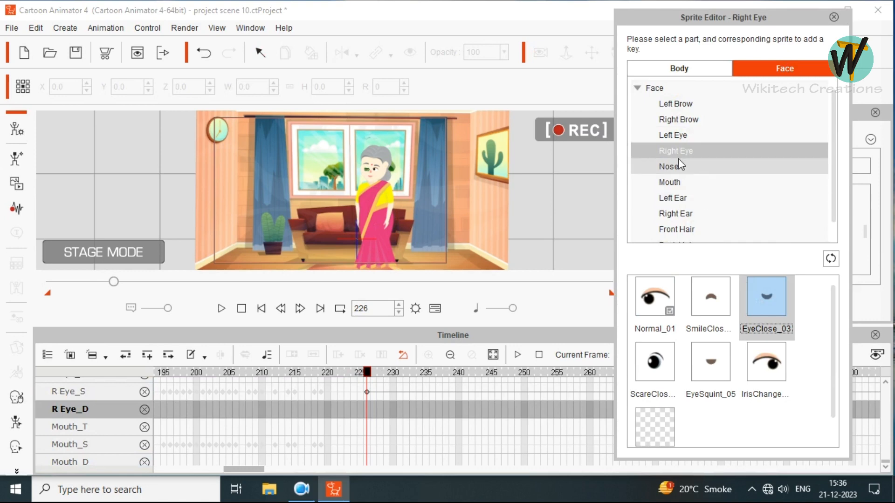
{"action": "left_click", "coordinate": [685, 136]}
Step: Key the IrisChange sprite on the old woman's right eye at frame 235, scrub back over the blink and close the Sprite Editor
{"action": "left_click_drag", "start_coordinate": [372, 377], "coordinate": [431, 393]}
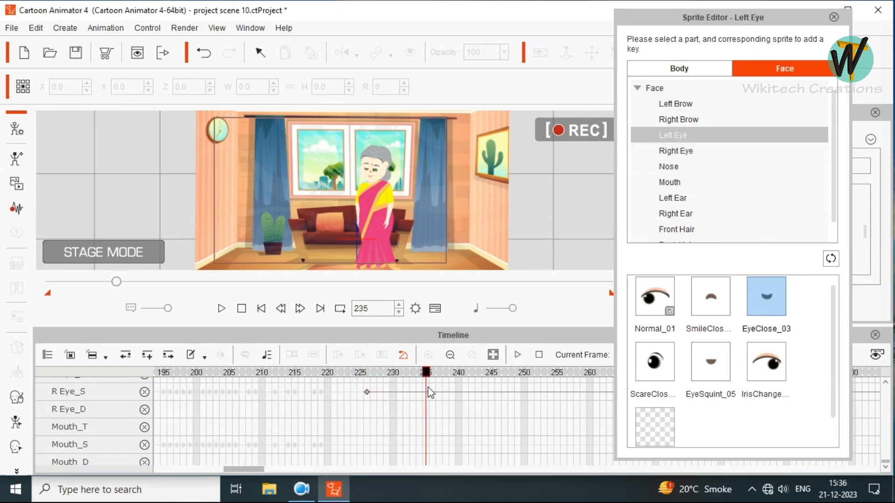
{"action": "left_click", "coordinate": [683, 149]}
{"action": "left_click", "coordinate": [767, 361]}
{"action": "mouse_move", "coordinate": [422, 401]}
{"action": "left_mouse_down"}
{"action": "mouse_move", "coordinate": [296, 398]}
{"action": "mouse_move", "coordinate": [420, 407]}
{"action": "left_mouse_up"}
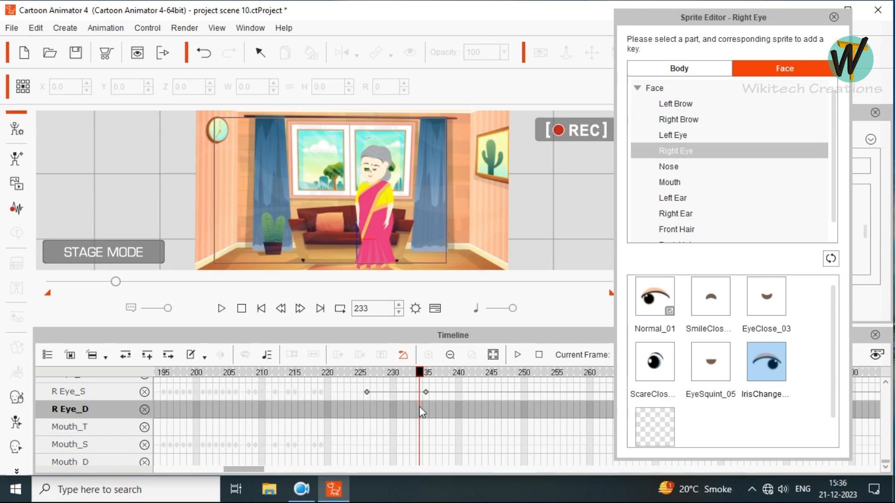
{"action": "left_click", "coordinate": [834, 18]}
Step: Play the scene from frame 127 in full screen with the timeline closed, and save the project
{"action": "left_click_drag", "start_coordinate": [116, 281], "coordinate": [87, 283]}
{"action": "left_click", "coordinate": [875, 336]}
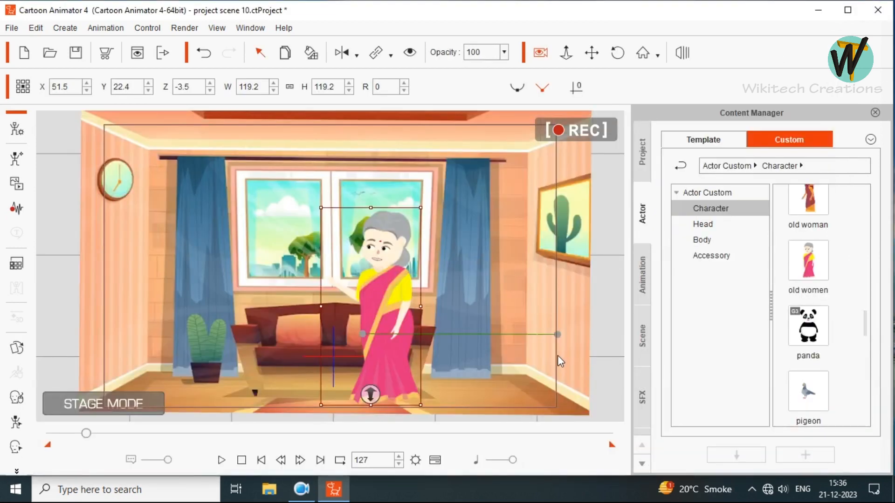
{"action": "left_click", "coordinate": [223, 460]}
{"action": "key", "text": "F11"}
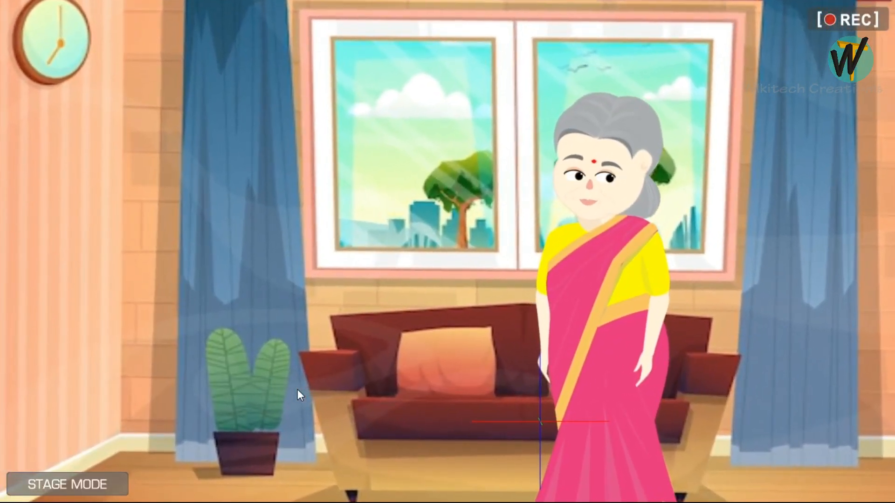
{"action": "key", "text": "F11"}
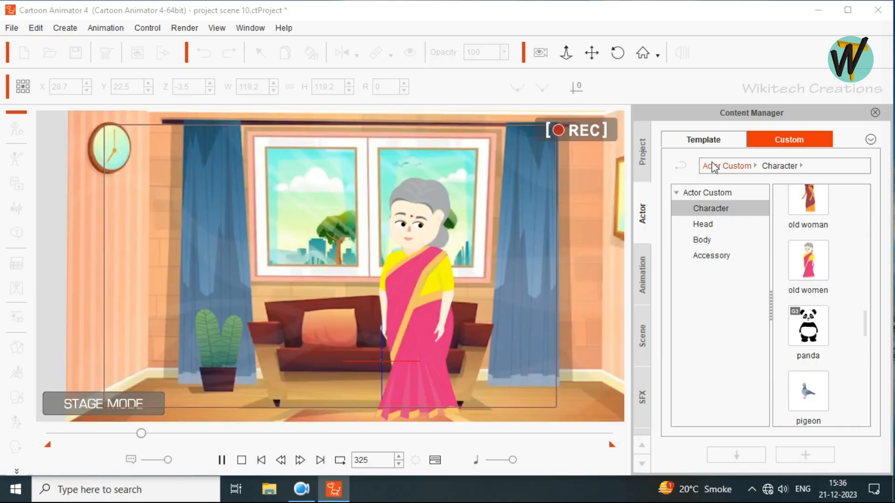
{"action": "key", "text": "ctrl+s"}
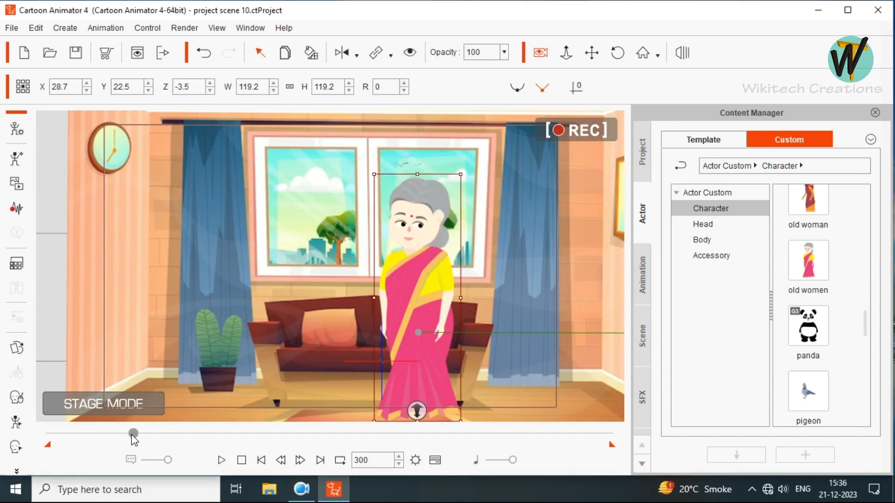
Step: Reopen the timeline and go to the R Eye_S sprite key at frame 226, where the old woman's eyes close
{"action": "left_click_drag", "start_coordinate": [117, 434], "coordinate": [101, 433]}
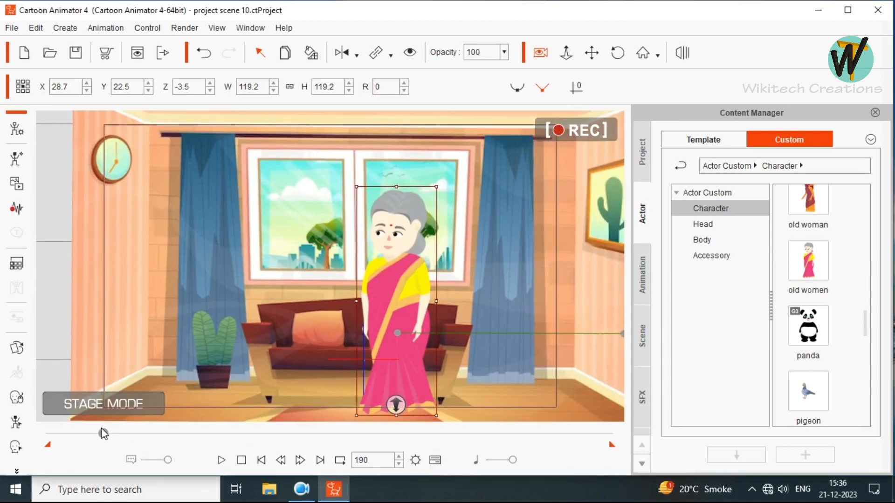
{"action": "left_click", "coordinate": [434, 461]}
{"action": "left_click_drag", "start_coordinate": [254, 470], "coordinate": [236, 468]}
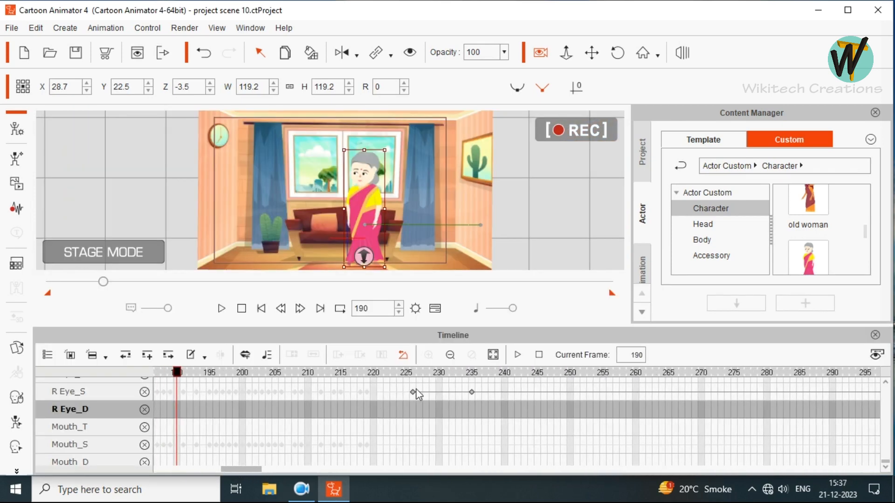
{"action": "left_click", "coordinate": [414, 392]}
{"action": "mouse_move", "coordinate": [233, 468]}
{"action": "left_mouse_down"}
{"action": "mouse_move", "coordinate": [222, 468]}
{"action": "mouse_move", "coordinate": [240, 474]}
{"action": "left_mouse_up"}
{"action": "left_click", "coordinate": [311, 378]}
{"action": "left_click_drag", "start_coordinate": [311, 379], "coordinate": [293, 402]}
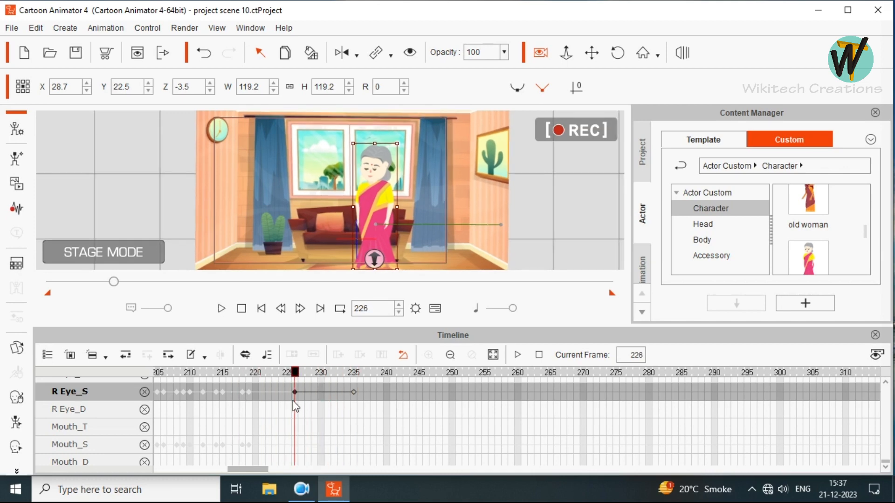
Step: Open the 2D Motion Key Editor at frame 226 and select the old woman's neck bone and the bone at its base
{"action": "left_click", "coordinate": [16, 422]}
{"action": "left_click_drag", "start_coordinate": [660, 46], "coordinate": [683, 43]}
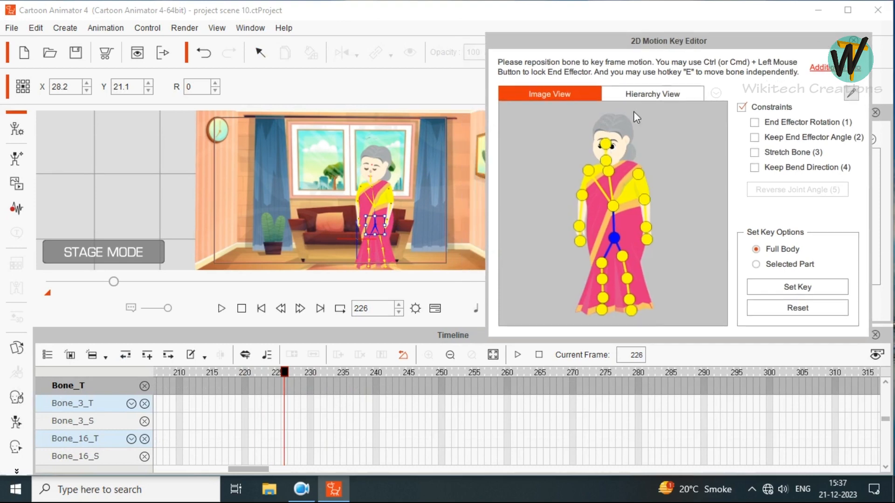
{"action": "left_click", "coordinate": [607, 162]}
{"action": "left_click", "coordinate": [609, 172]}
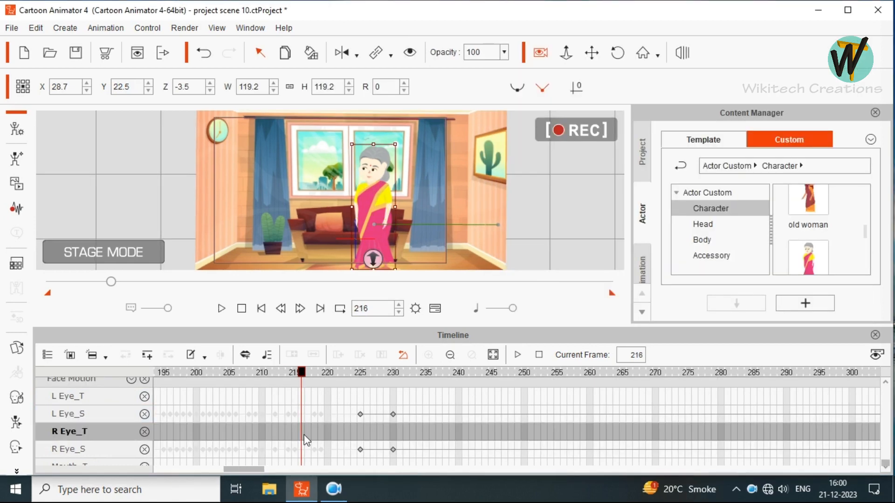
Step: Play the blink from frame 216 and go to the old woman's motion Transform key at frame 225
{"action": "key", "text": "space"}
{"action": "key", "text": "space"}
{"action": "scroll", "coordinate": [357, 406], "scroll_direction": "up", "scroll_amount": 3}
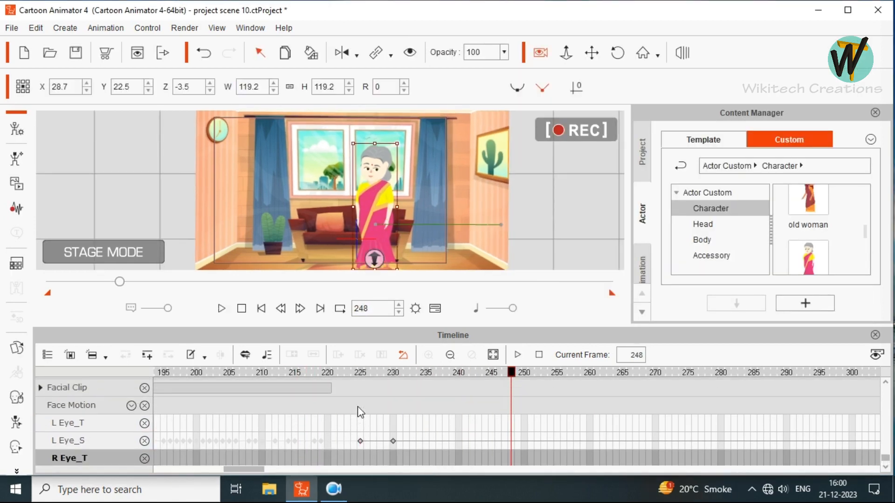
{"action": "scroll", "coordinate": [357, 406], "scroll_direction": "up", "scroll_amount": 15}
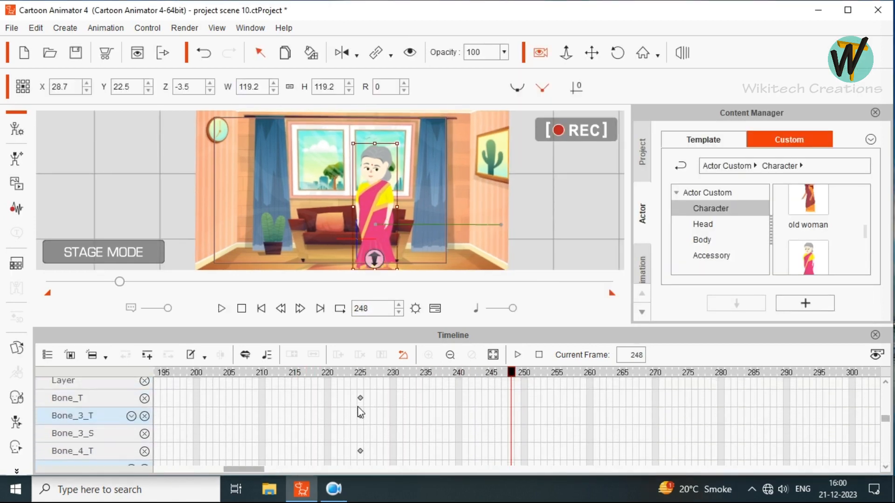
{"action": "scroll", "coordinate": [357, 407], "scroll_direction": "up", "scroll_amount": 10}
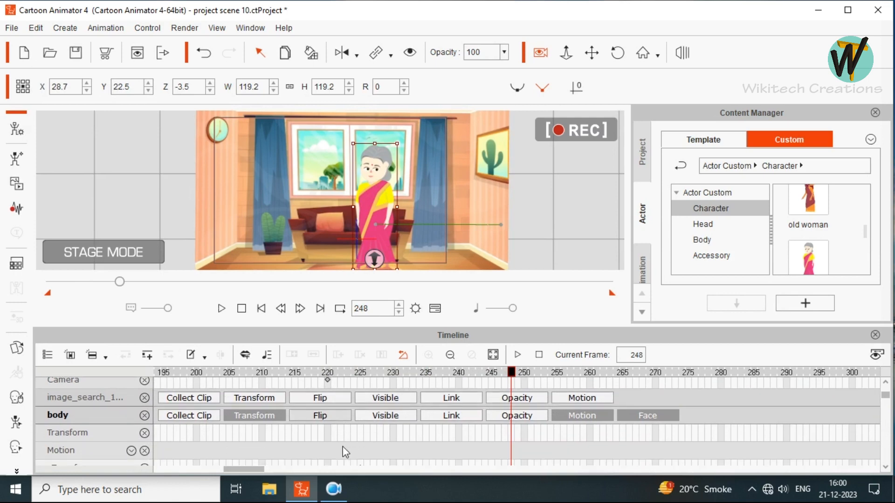
{"action": "scroll", "coordinate": [354, 445], "scroll_direction": "down", "scroll_amount": 4}
{"action": "left_click", "coordinate": [360, 413]}
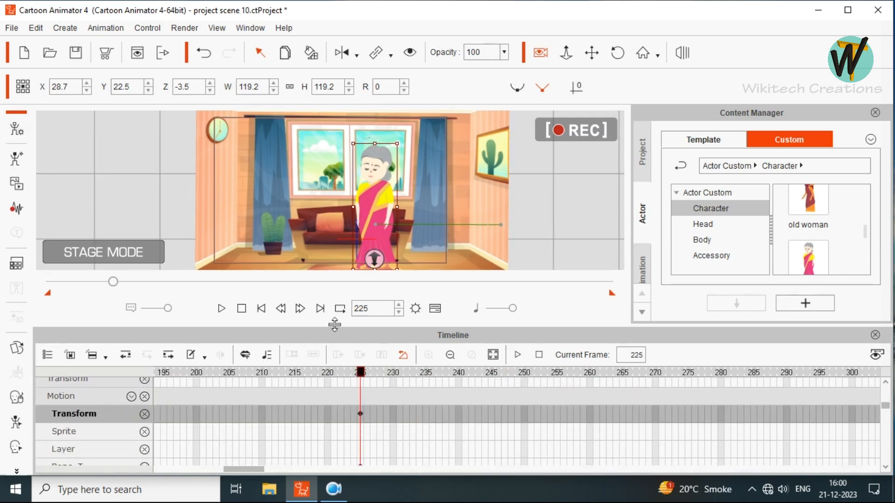
Step: Inspect the old woman's motion Transform keys at frames 1 and 170
{"action": "left_click_drag", "start_coordinate": [243, 470], "coordinate": [159, 471]}
{"action": "left_click", "coordinate": [156, 415]}
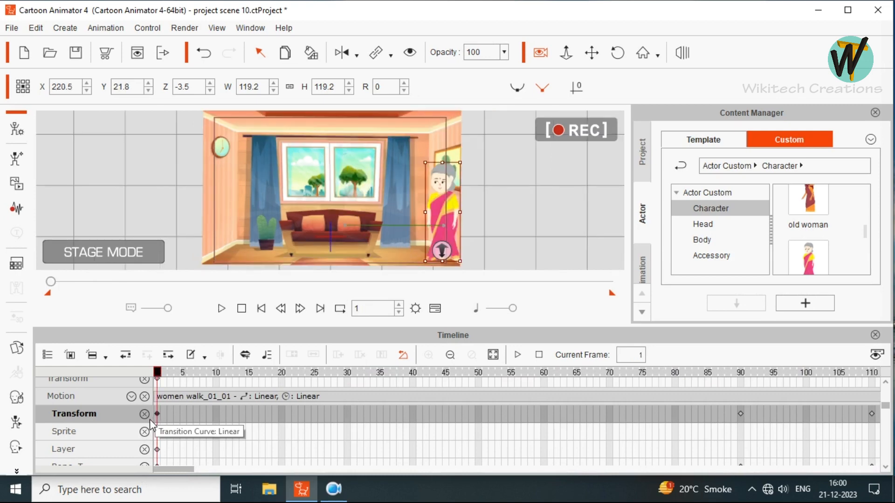
{"action": "left_click_drag", "start_coordinate": [158, 469], "coordinate": [213, 462]}
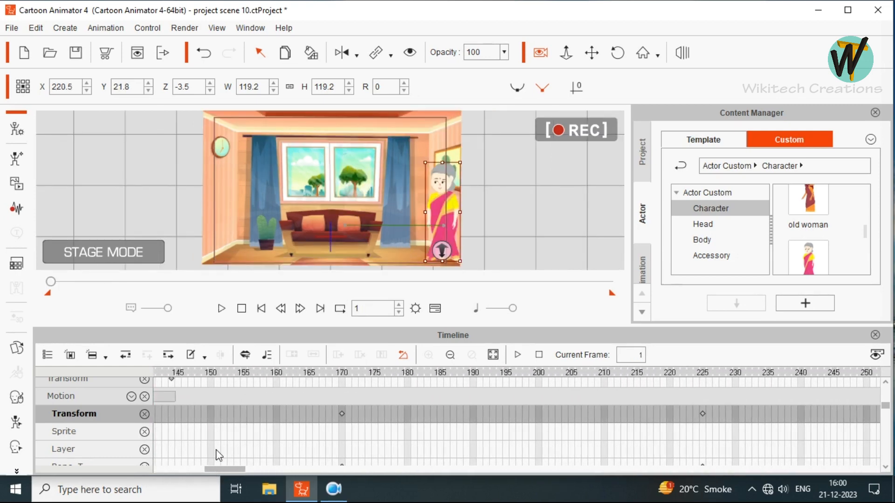
{"action": "left_click", "coordinate": [342, 414]}
{"action": "left_click", "coordinate": [350, 394]}
{"action": "left_click_drag", "start_coordinate": [350, 394], "coordinate": [343, 413]}
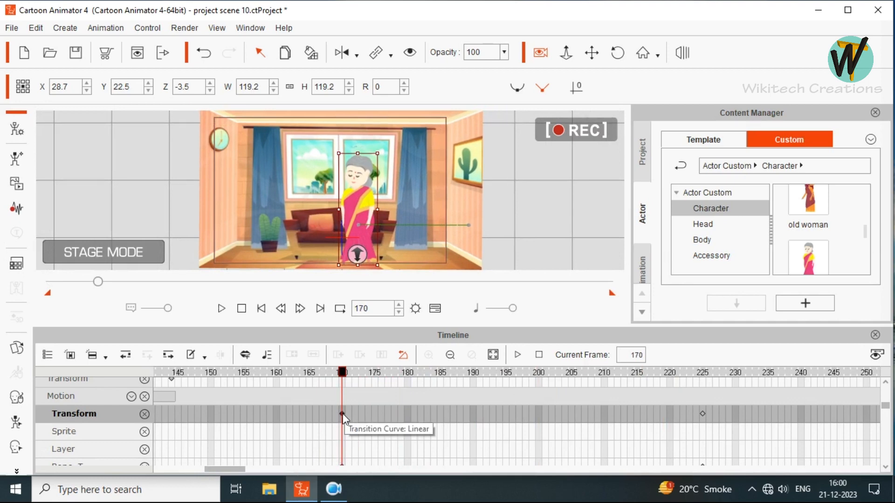
Step: Add a motion Transform key at frame 220 and copy it to frame 230, on either side of the frame 225 key
{"action": "left_click", "coordinate": [670, 416]}
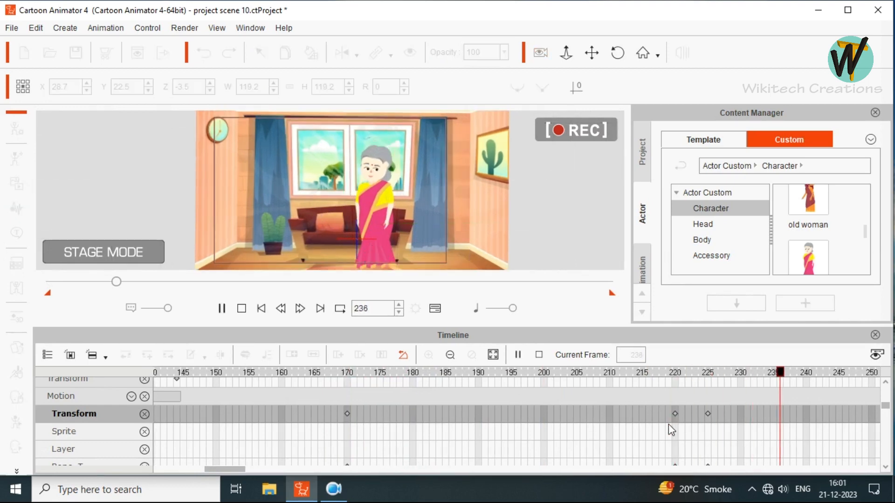
{"action": "left_click", "coordinate": [708, 414]}
{"action": "left_click", "coordinate": [674, 414]}
{"action": "left_click", "coordinate": [741, 412]}
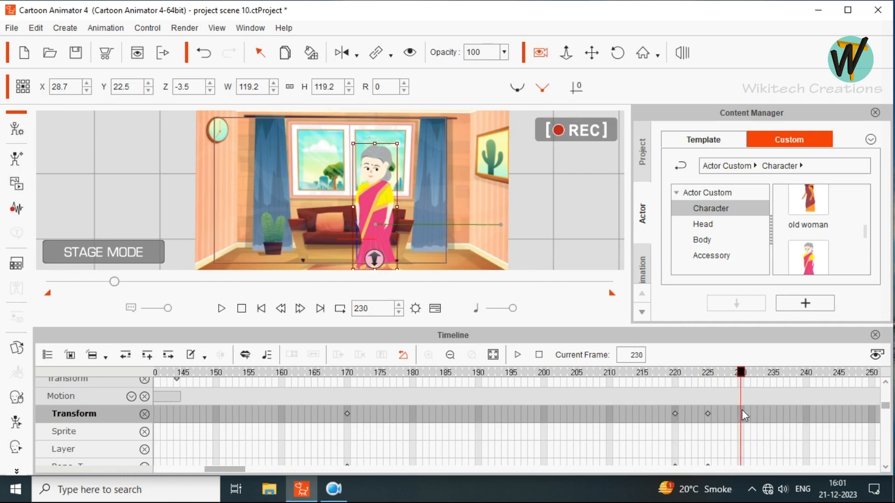
{"action": "key", "text": "ctrl+v"}
Step: Open the 2D Motion Key Editor at frame 225 and slightly nudge the bone at the base of the neck in full screen
{"action": "left_click", "coordinate": [708, 414]}
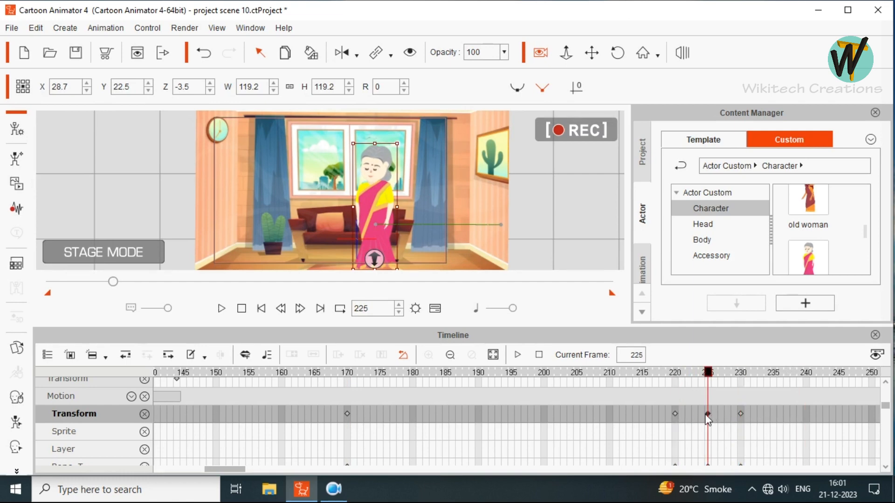
{"action": "left_click", "coordinate": [19, 424]}
{"action": "left_click", "coordinate": [608, 173]}
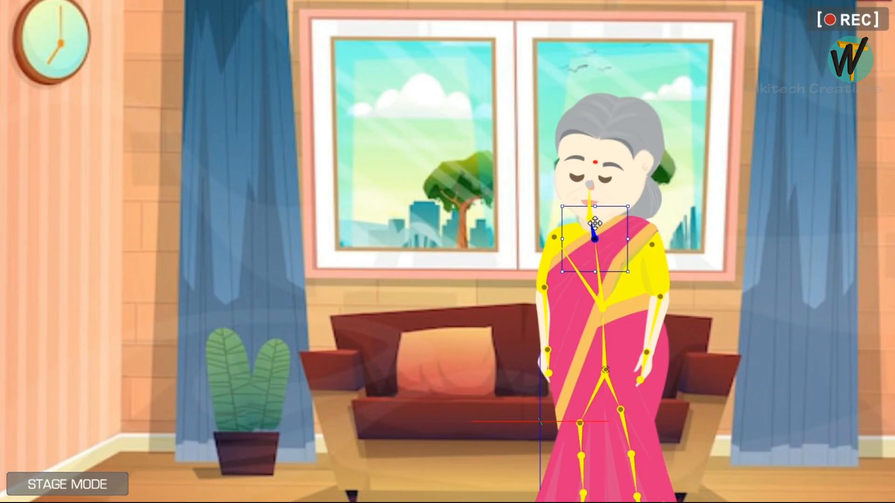
{"action": "left_click_drag", "start_coordinate": [601, 224], "coordinate": [600, 223]}
{"action": "left_click_drag", "start_coordinate": [600, 223], "coordinate": [601, 225]}
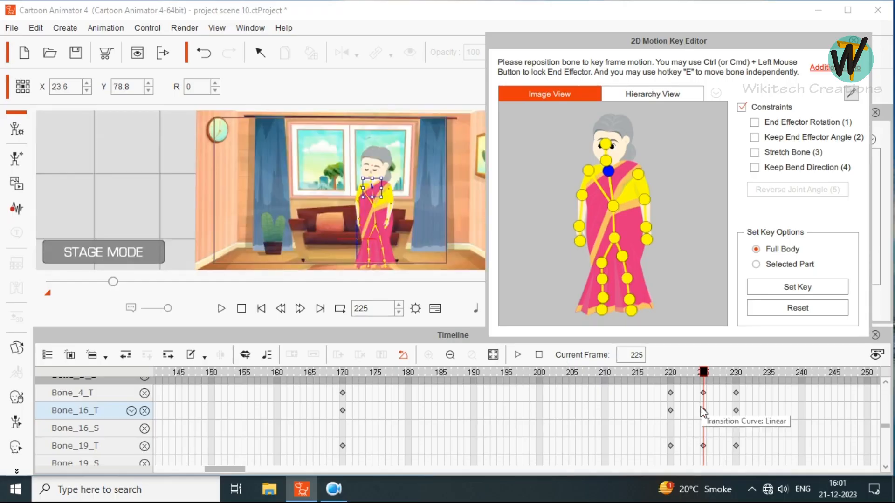
Step: Play the head movement and blink from frame 205, and play the longer gesture sequence from frame 150
{"action": "left_click", "coordinate": [573, 412]}
{"action": "key", "text": "space"}
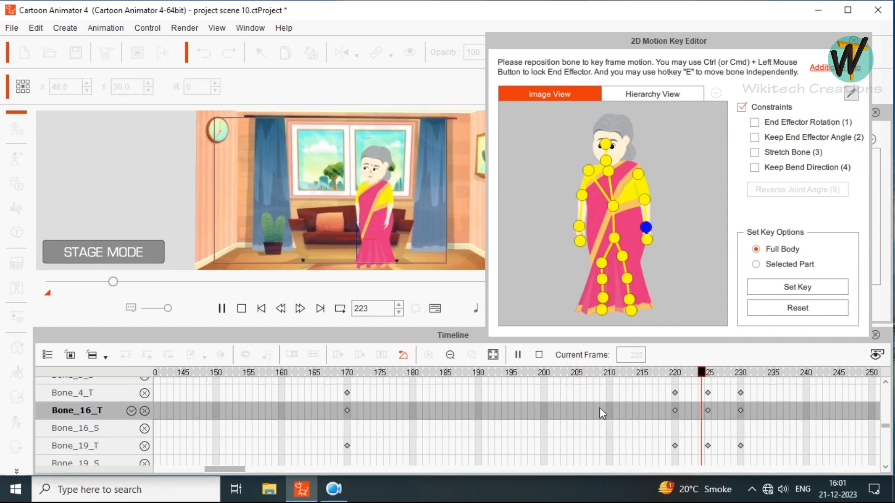
{"action": "key", "text": "space"}
{"action": "left_click", "coordinate": [628, 413]}
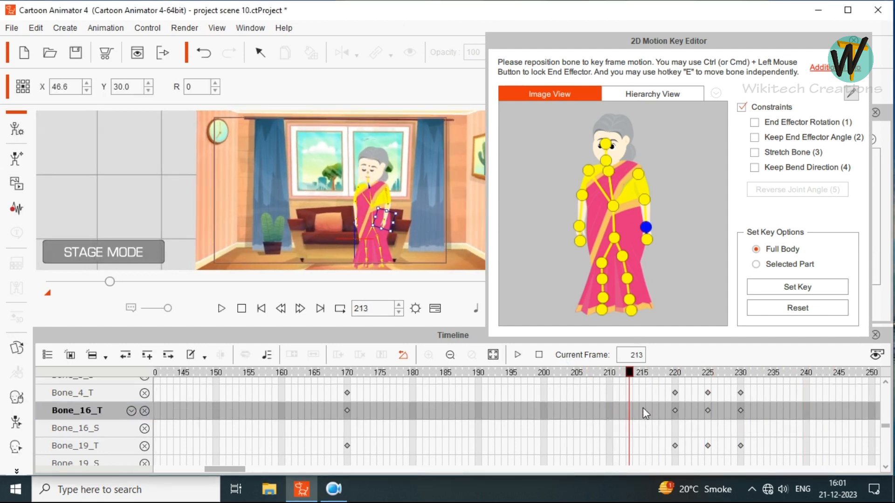
{"action": "left_click", "coordinate": [215, 433]}
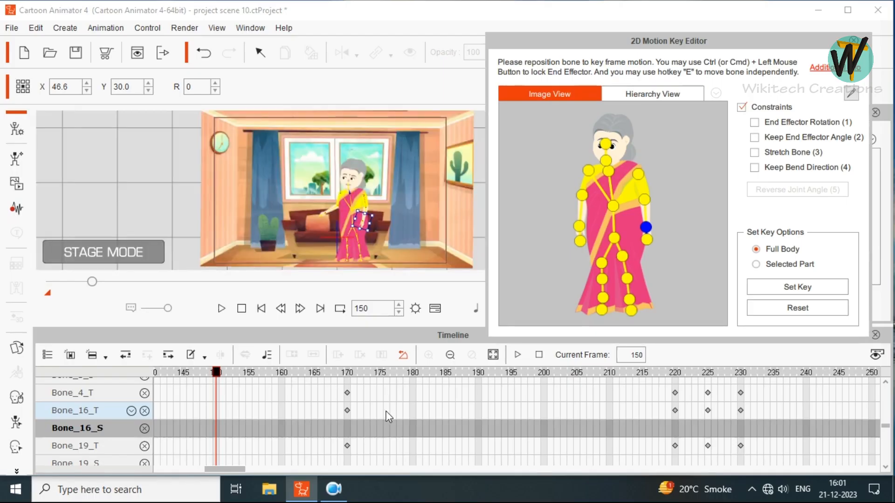
{"action": "key", "text": "space"}
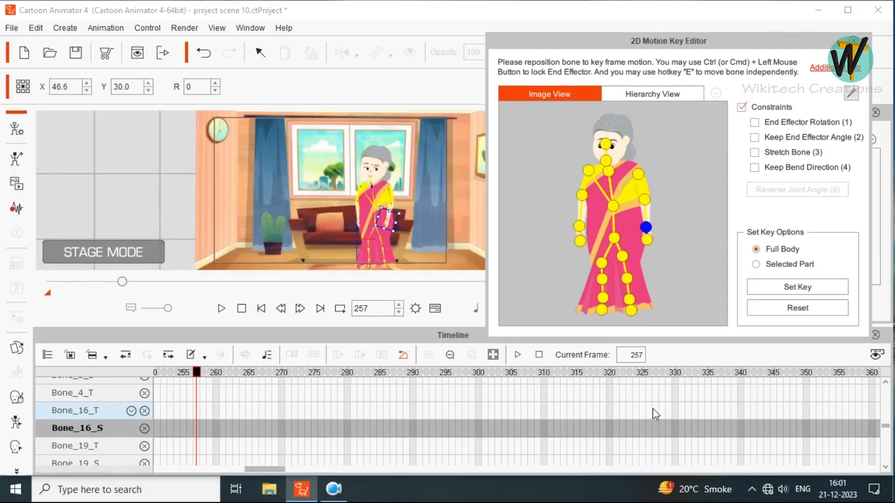
{"action": "key", "text": "space"}
Step: Return to the motion Transform keys at frames 220, 225 and 230 and replay the head movement from about frame 212
{"action": "left_click_drag", "start_coordinate": [276, 469], "coordinate": [259, 469]}
{"action": "scroll", "coordinate": [367, 405], "scroll_direction": "up", "scroll_amount": 1}
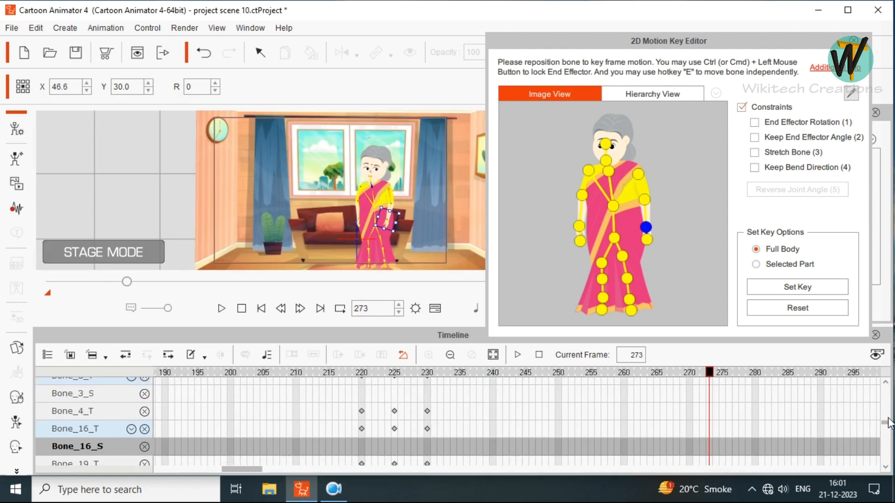
{"action": "mouse_move", "coordinate": [886, 428]}
{"action": "left_mouse_down"}
{"action": "mouse_move", "coordinate": [886, 386]}
{"action": "mouse_move", "coordinate": [886, 411]}
{"action": "left_mouse_up"}
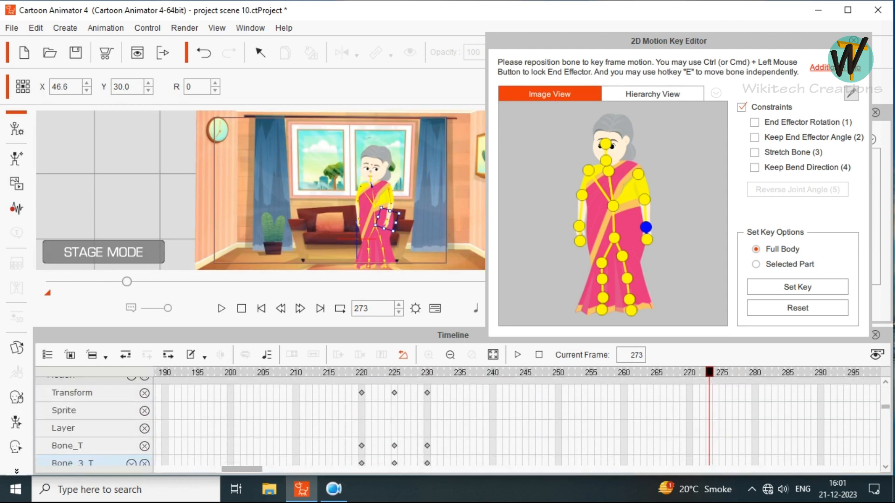
{"action": "left_click", "coordinate": [311, 400]}
{"action": "key", "text": "space"}
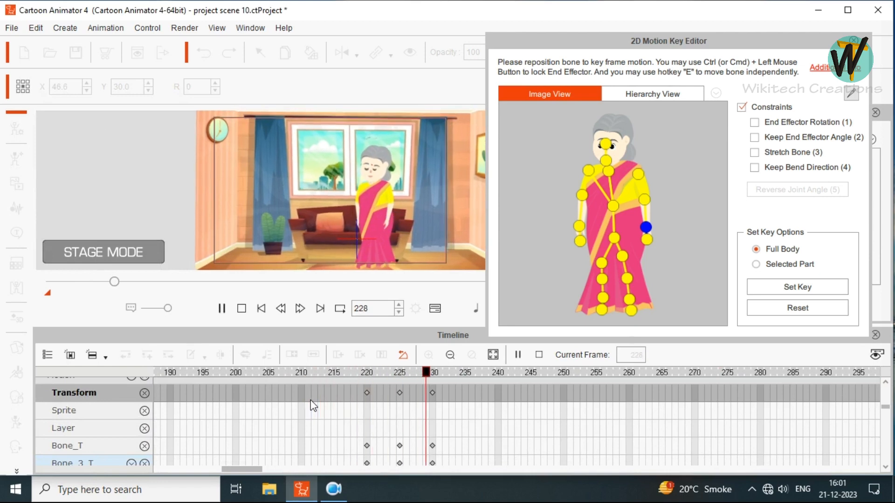
Step: Stop playback, close the 2D Motion Key Editor and play the head movement and blink full screen from frame 199
{"action": "key", "text": "space"}
{"action": "key", "text": "Escape"}
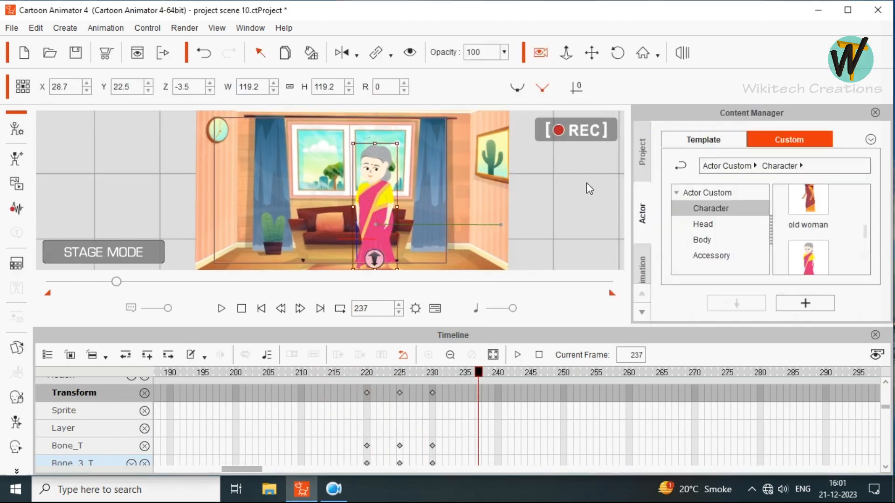
{"action": "left_click", "coordinate": [346, 397]}
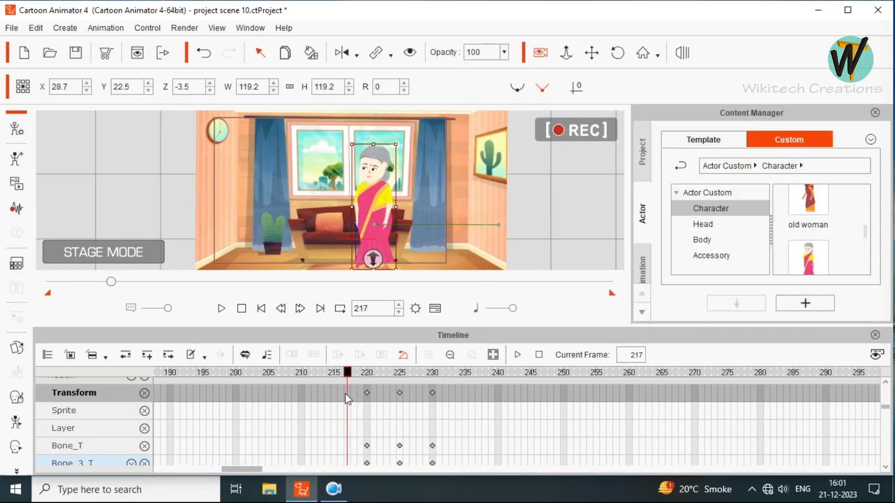
{"action": "left_click", "coordinate": [232, 411]}
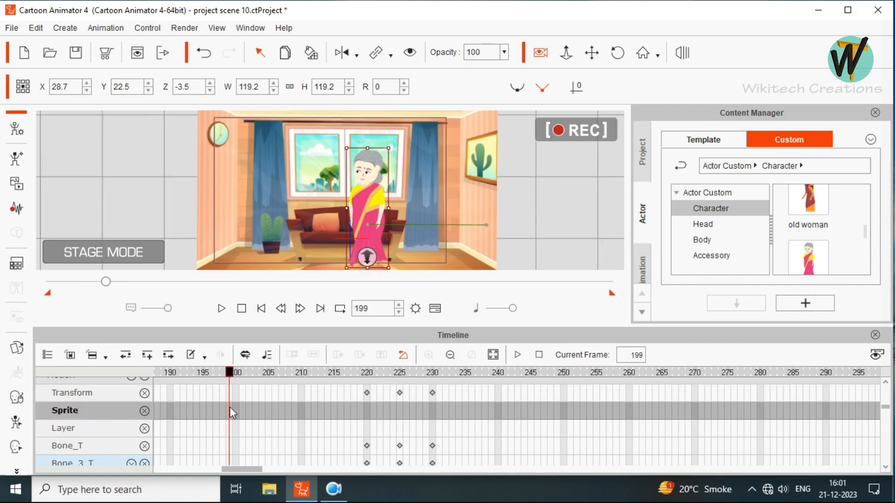
{"action": "key", "text": "space"}
{"action": "key", "text": "F11"}
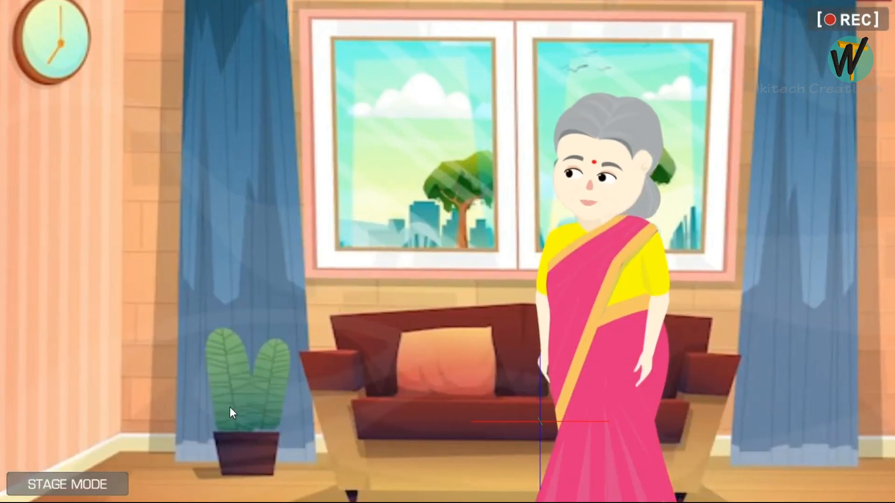
{"action": "key", "text": "F11"}
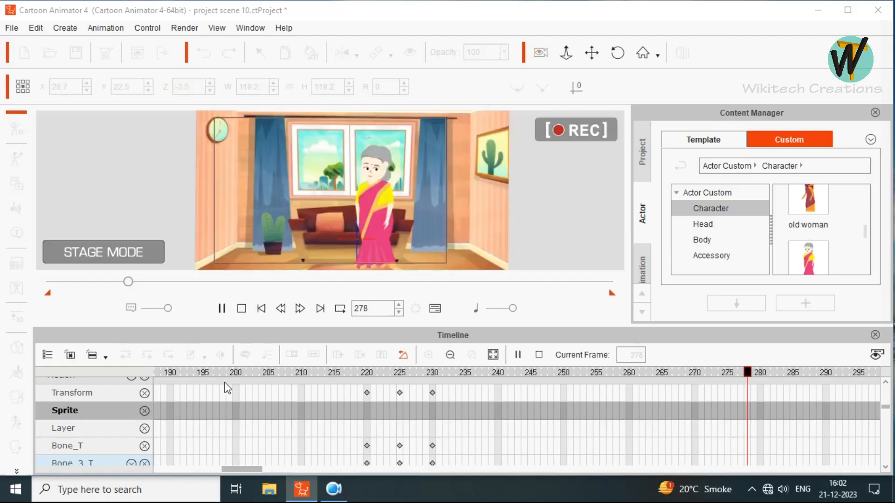
Step: Copy the motion Transform keys at frames 220, 225 and 230 and paste them starting at frame 280
{"action": "scroll", "coordinate": [437, 397], "scroll_direction": "up", "scroll_amount": 3}
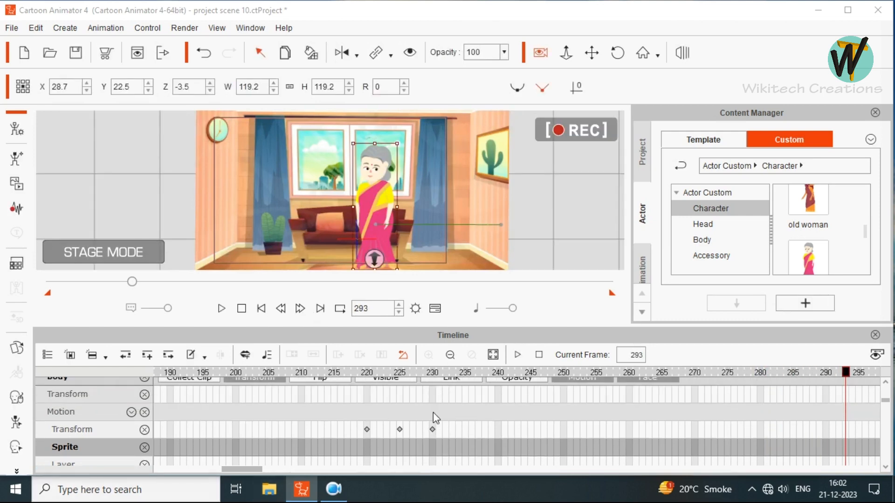
{"action": "scroll", "coordinate": [387, 433], "scroll_direction": "down", "scroll_amount": 2}
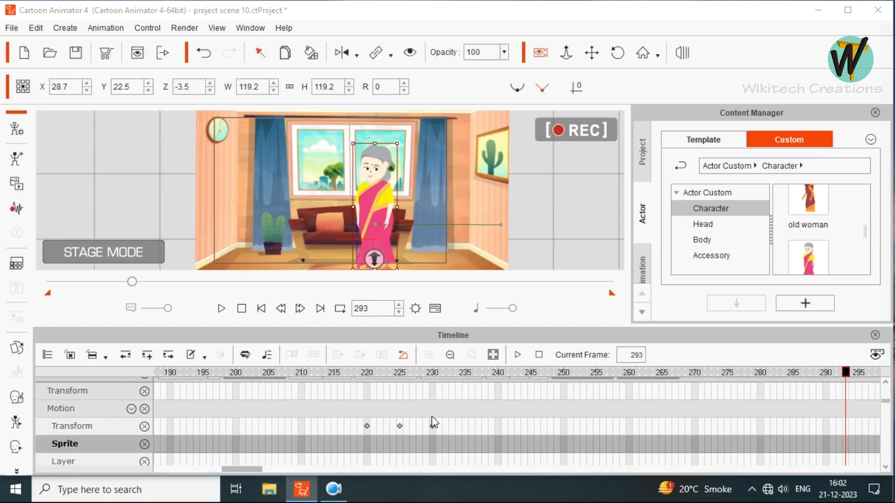
{"action": "left_click_drag", "start_coordinate": [441, 425], "coordinate": [354, 435]}
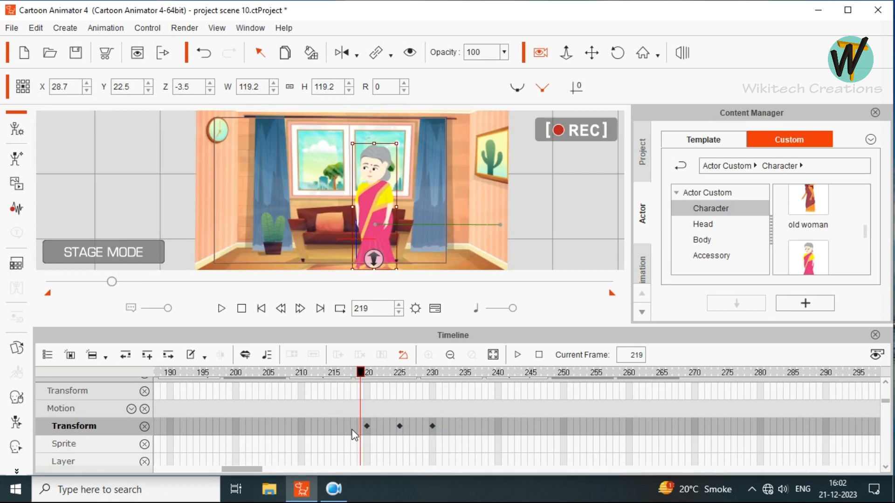
{"action": "left_click", "coordinate": [758, 428]}
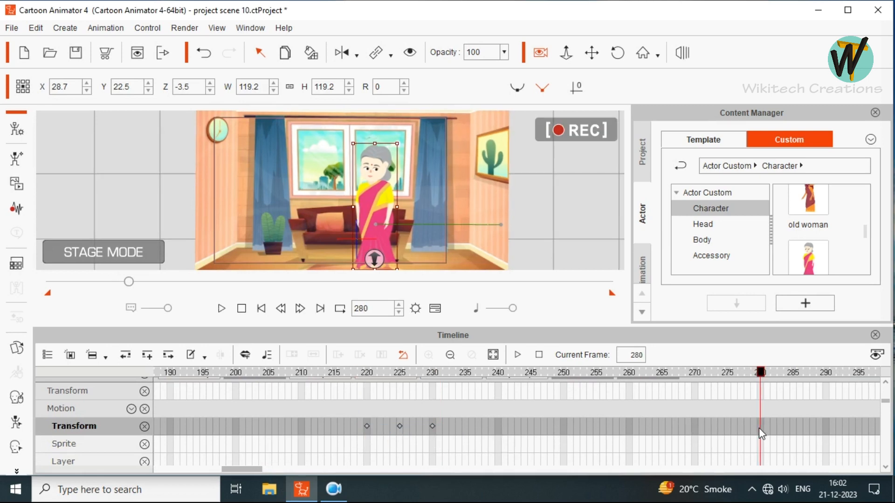
{"action": "key", "text": "ctrl+v"}
Step: Play the original and repeated head movements from frame 215 and stop at about frame 301
{"action": "left_click", "coordinate": [337, 423]}
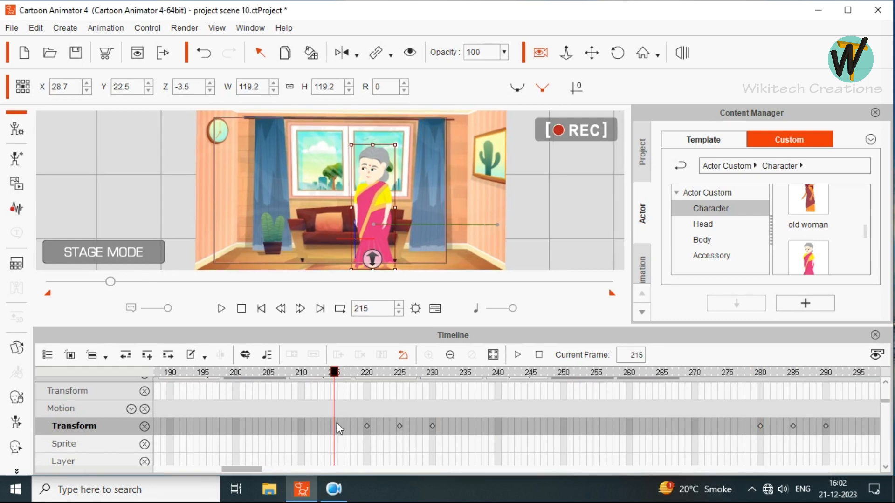
{"action": "key", "text": "space"}
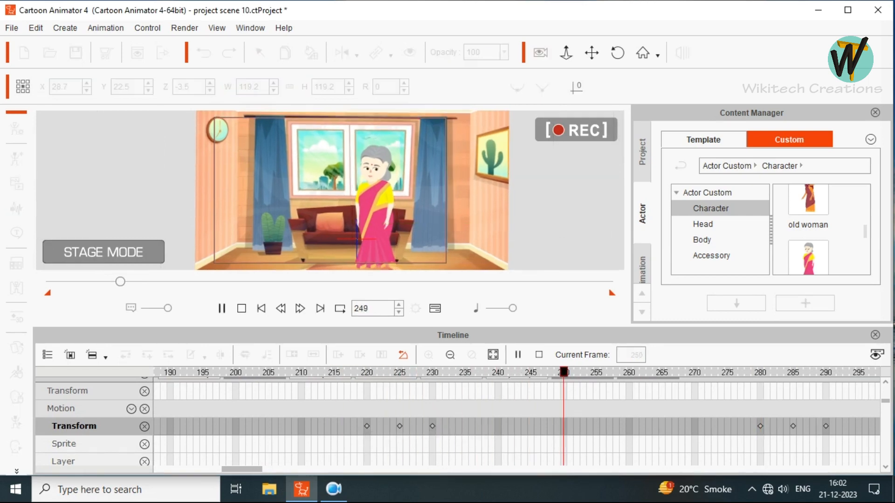
{"action": "key", "text": "space"}
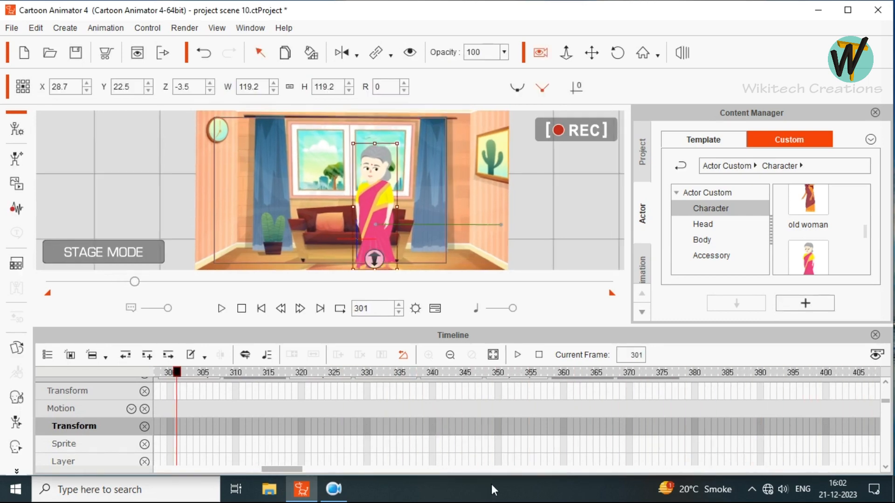
Step: Copy the L Eye_S and R Eye_S blink keys at frames 225 and 230
{"action": "left_click_drag", "start_coordinate": [293, 467], "coordinate": [249, 468]}
{"action": "scroll", "coordinate": [887, 405], "scroll_direction": "down", "scroll_amount": 10}
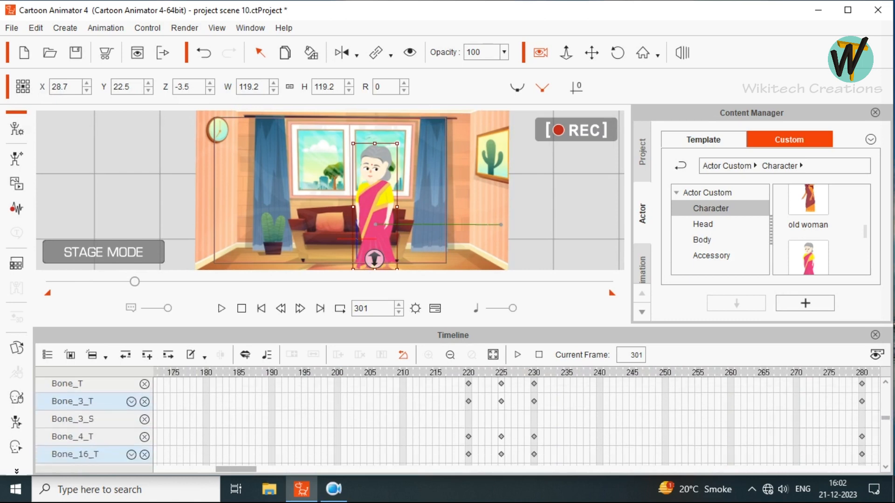
{"action": "left_click_drag", "start_coordinate": [535, 385], "coordinate": [587, 448]}
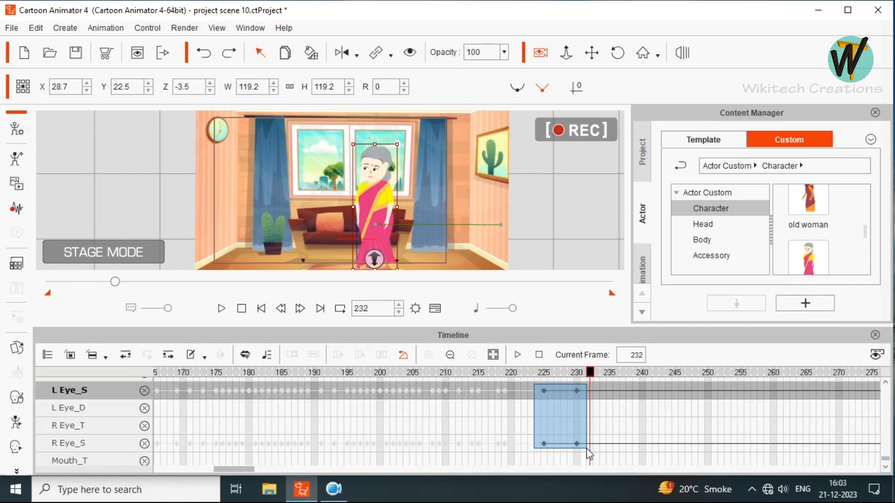
{"action": "left_click_drag", "start_coordinate": [242, 470], "coordinate": [262, 472]}
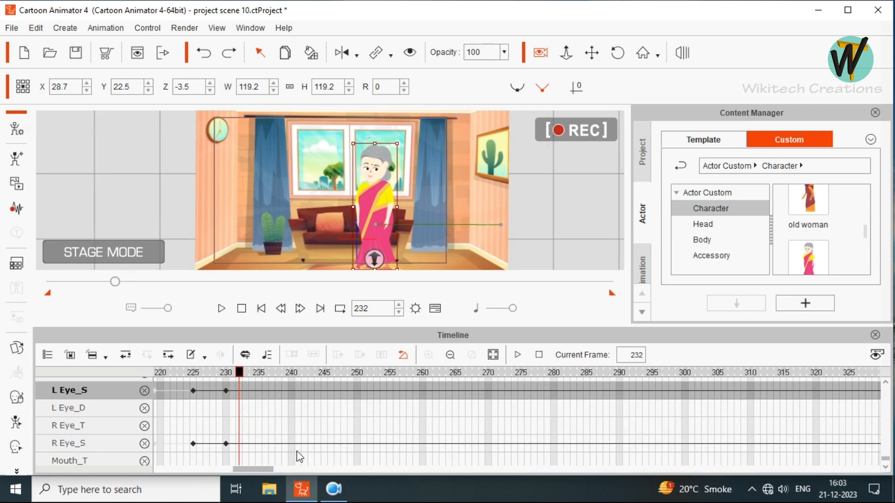
{"action": "left_click", "coordinate": [424, 392]}
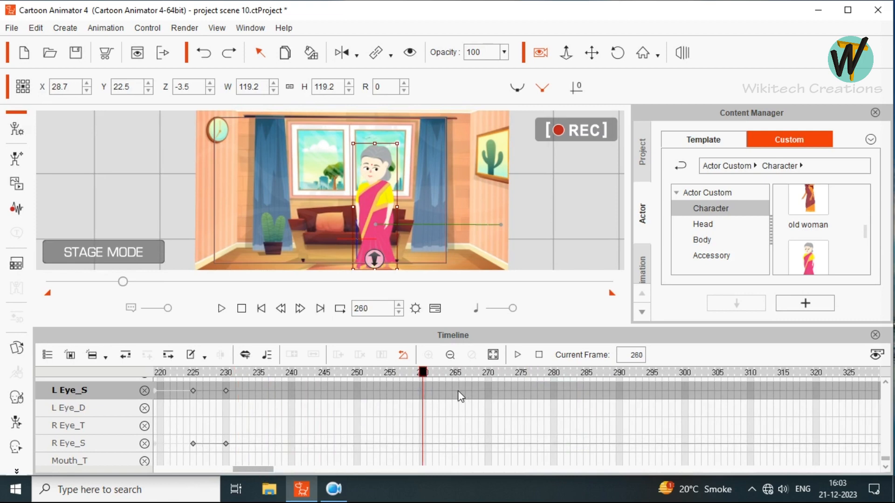
{"action": "key", "text": "ctrl+v"}
{"action": "key", "text": "ctrl+z"}
Step: Paste the copied eye blink keys at frame 280 and again at frame 330
{"action": "left_click", "coordinate": [552, 388]}
{"action": "key", "text": "ctrl+v"}
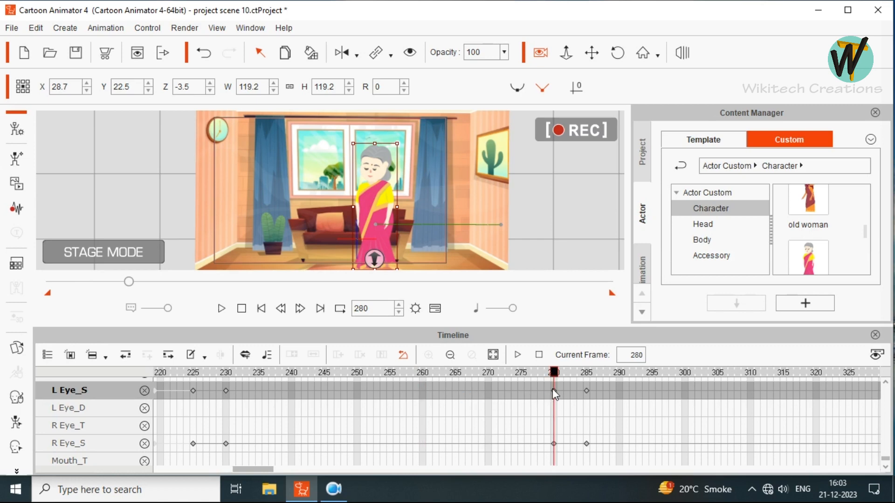
{"action": "left_click_drag", "start_coordinate": [256, 471], "coordinate": [288, 471]}
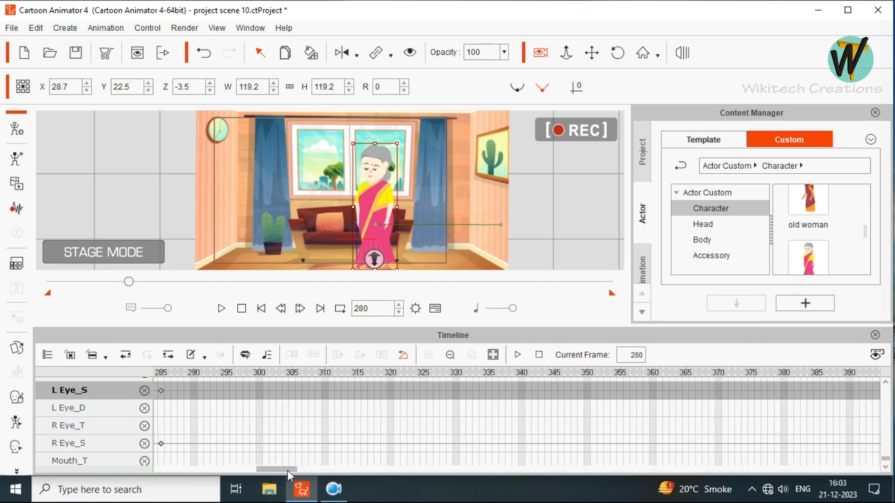
{"action": "left_click", "coordinate": [458, 395]}
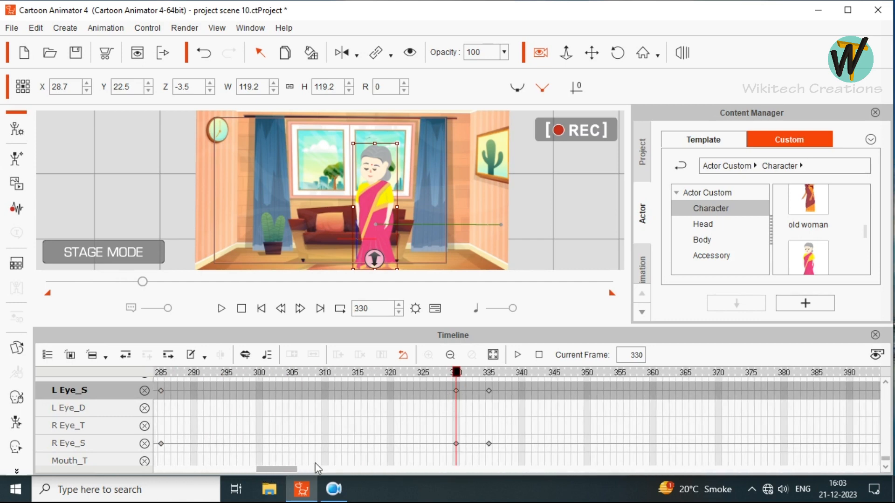
Step: Play the repeated blinks from just before frame 225 to past frame 326
{"action": "left_click_drag", "start_coordinate": [259, 472], "coordinate": [233, 469]}
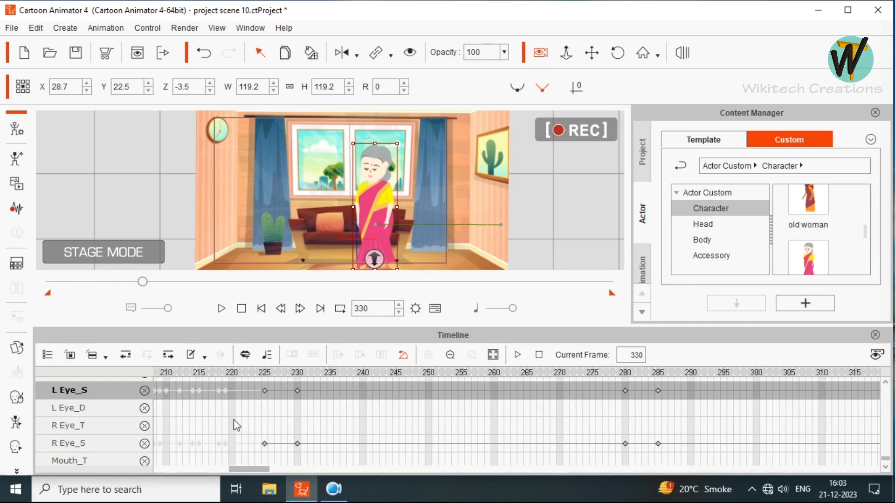
{"action": "left_click", "coordinate": [246, 410]}
{"action": "key", "text": "space"}
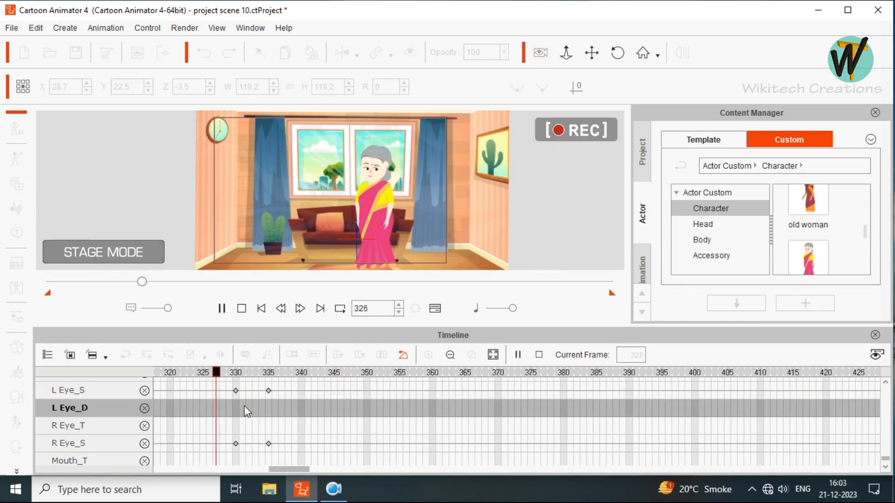
{"action": "key", "text": "space"}
Step: Delete the L Eye_S and R Eye_S keys at frames 280 and 285 and paste the blink pair at frame 265
{"action": "mouse_move", "coordinate": [269, 469]}
{"action": "left_mouse_down"}
{"action": "mouse_move", "coordinate": [291, 472]}
{"action": "mouse_move", "coordinate": [266, 460]}
{"action": "left_mouse_up"}
{"action": "left_click", "coordinate": [577, 391]}
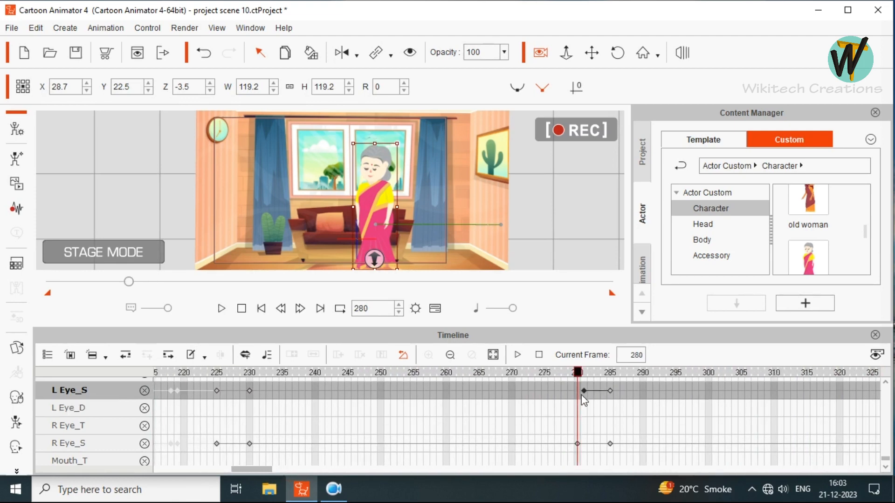
{"action": "left_click_drag", "start_coordinate": [568, 387], "coordinate": [610, 453]}
{"action": "key", "text": "Delete"}
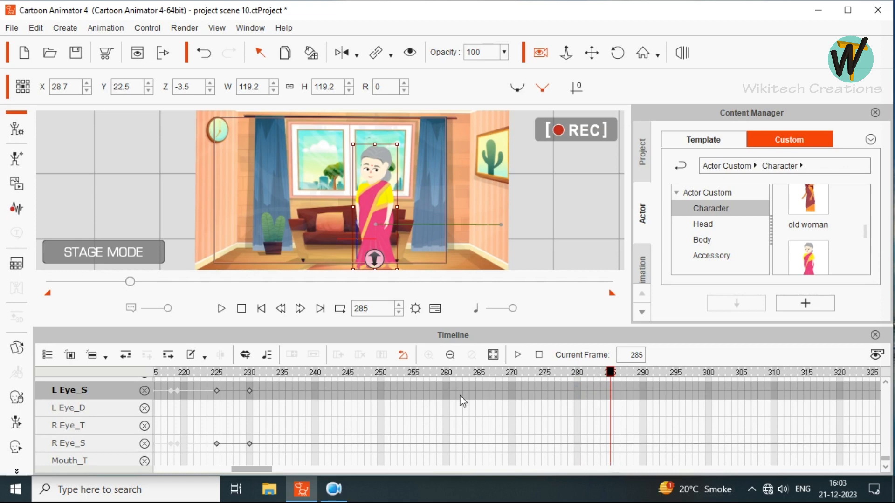
{"action": "left_click", "coordinate": [478, 391]}
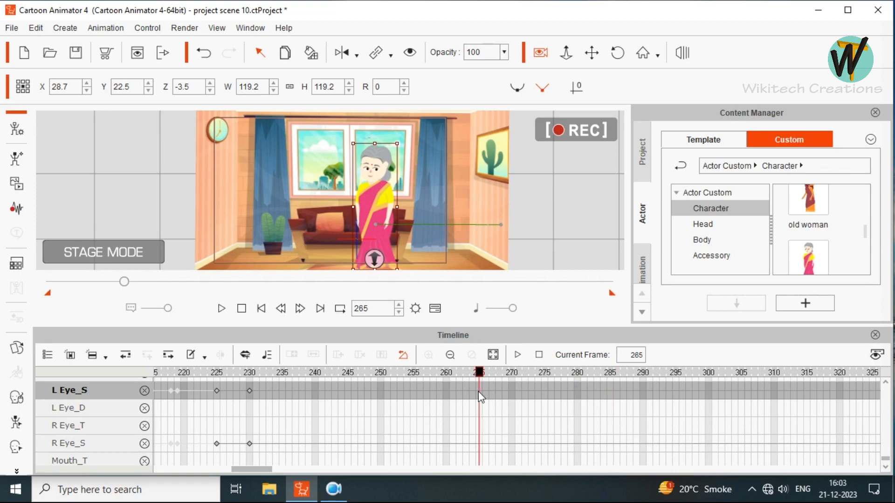
{"action": "key", "text": "ctrl+v"}
Step: Delete the L Eye_S and R Eye_S keys at frames 330 and 335 and place the playhead at about frame 315
{"action": "left_click_drag", "start_coordinate": [259, 471], "coordinate": [276, 474]}
{"action": "left_click_drag", "start_coordinate": [606, 391], "coordinate": [628, 392]}
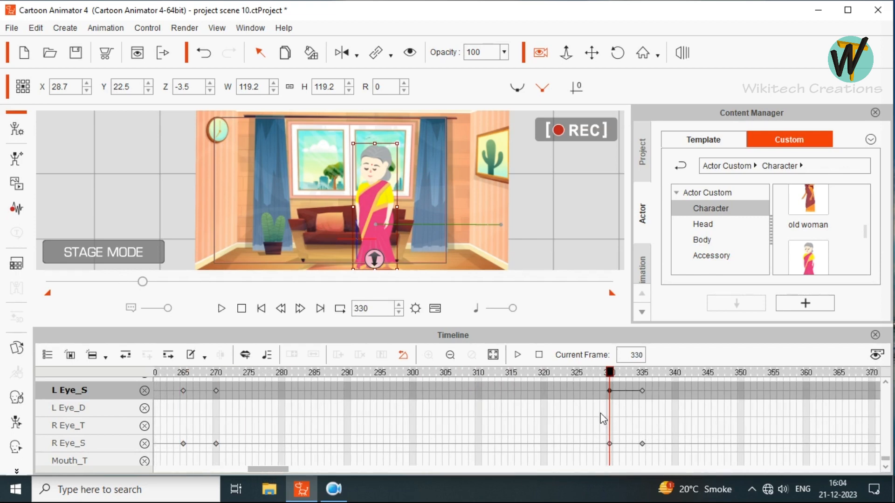
{"action": "left_click_drag", "start_coordinate": [602, 387], "coordinate": [651, 454]}
{"action": "key", "text": "Delete"}
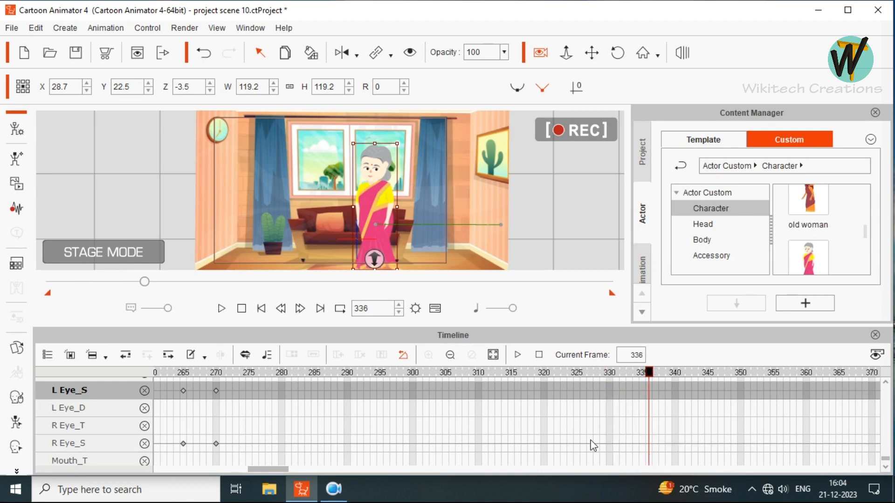
{"action": "left_click", "coordinate": [509, 389]}
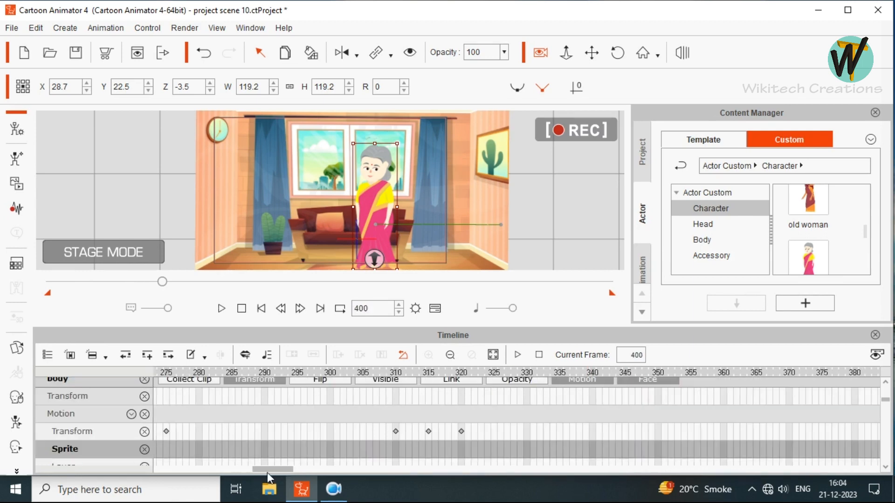
Step: Open the Sprite Editor at frame 220 and key the mouth sprite, trying LNDTh before choosing CDSKZ
{"action": "left_click_drag", "start_coordinate": [267, 472], "coordinate": [234, 472]}
{"action": "left_click", "coordinate": [422, 432]}
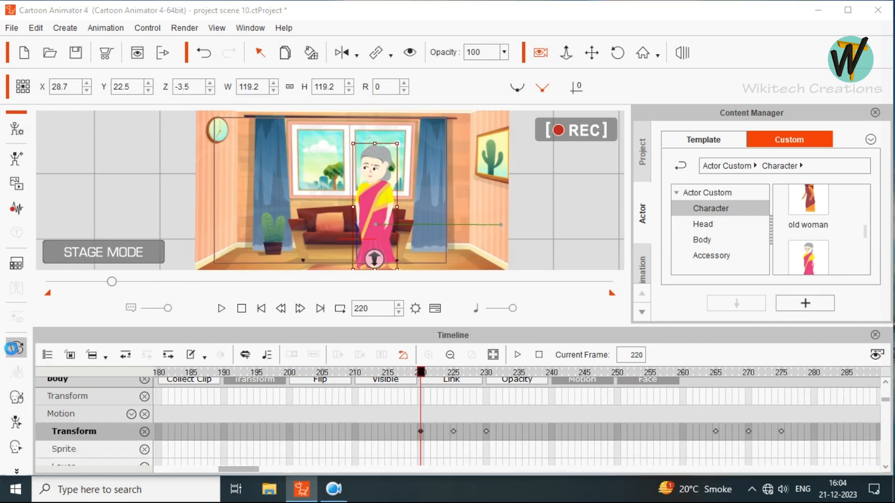
{"action": "left_click", "coordinate": [16, 348]}
{"action": "left_click", "coordinate": [775, 63]}
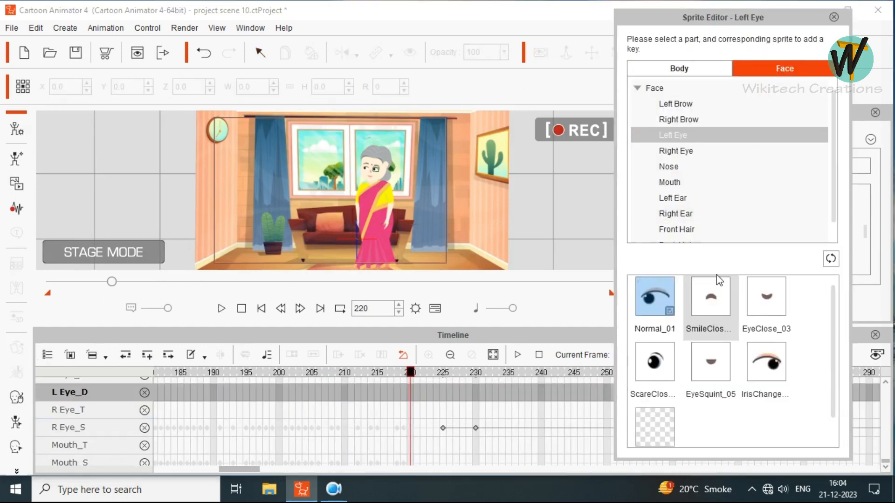
{"action": "scroll", "coordinate": [672, 373], "scroll_direction": "down", "scroll_amount": 1}
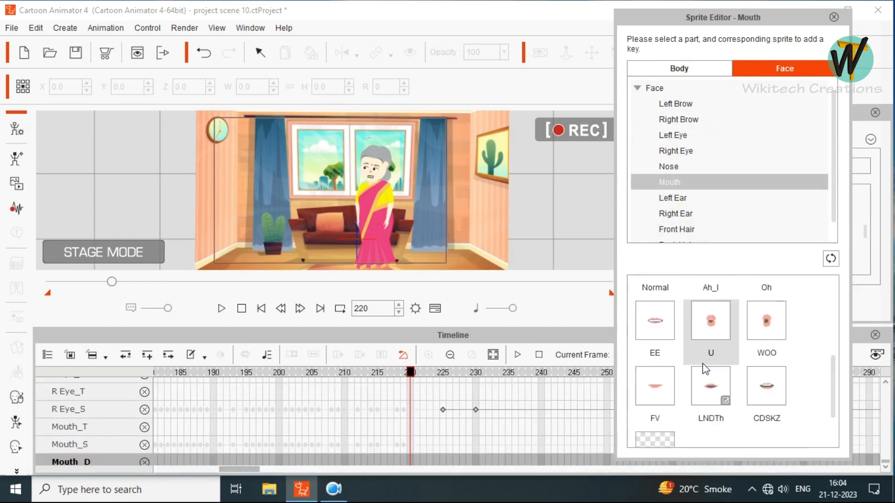
{"action": "left_click", "coordinate": [712, 349]}
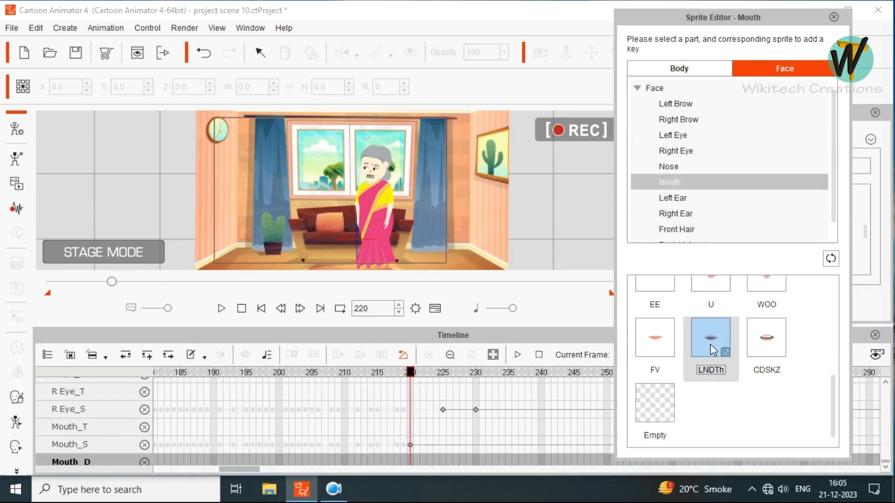
{"action": "left_click", "coordinate": [757, 335]}
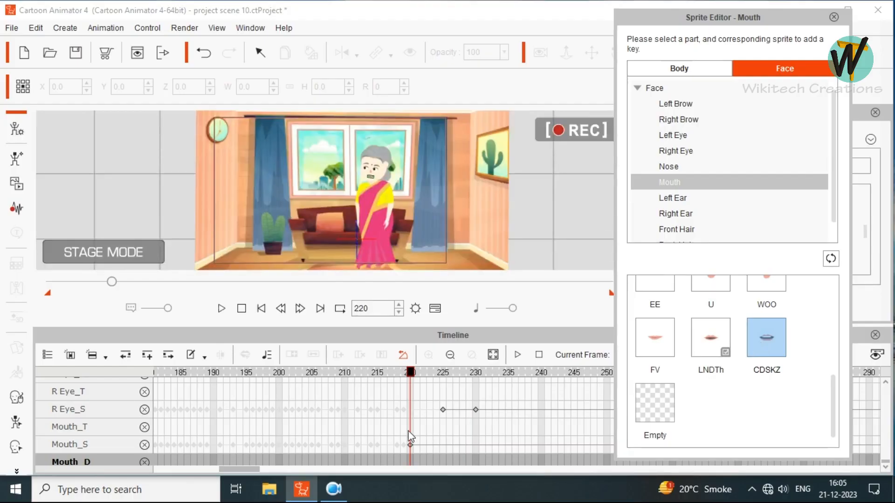
Step: Move the Mouth_S key from frame 220 to frame 225 and return the playhead to frame 220 on Mouth_T
{"action": "left_click_drag", "start_coordinate": [409, 447], "coordinate": [419, 447]}
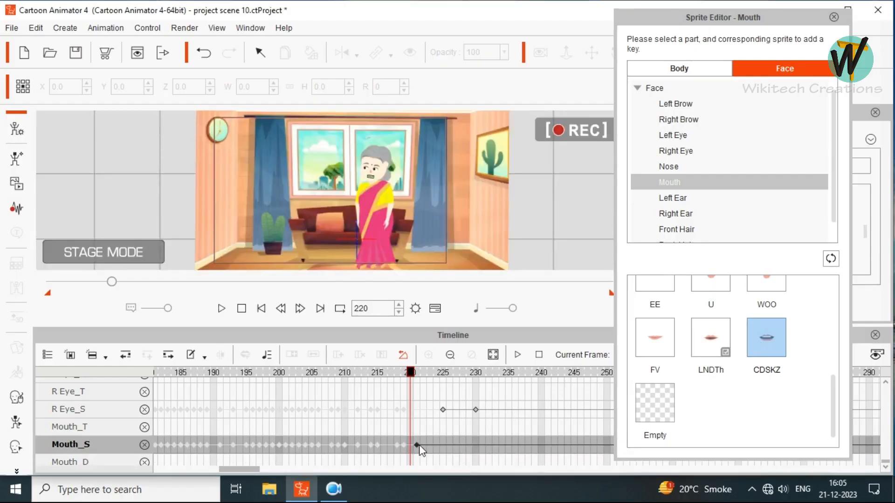
{"action": "left_click", "coordinate": [444, 447]}
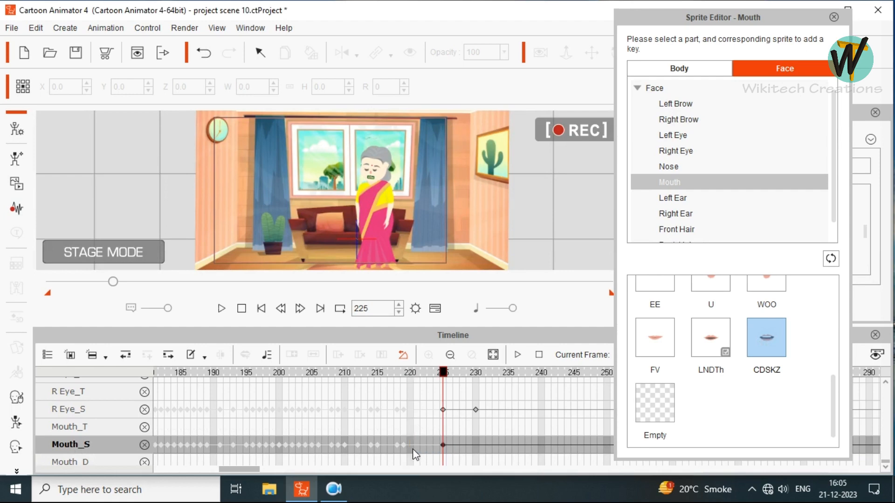
{"action": "left_click", "coordinate": [410, 429]}
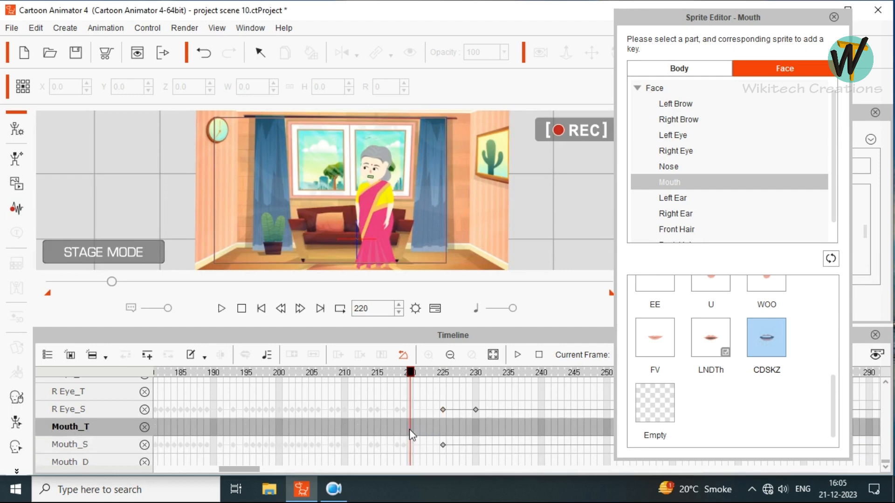
Step: Close the Sprite Editor and play the scene through in full-screen preview to review the new mouth change
{"action": "key", "text": "space"}
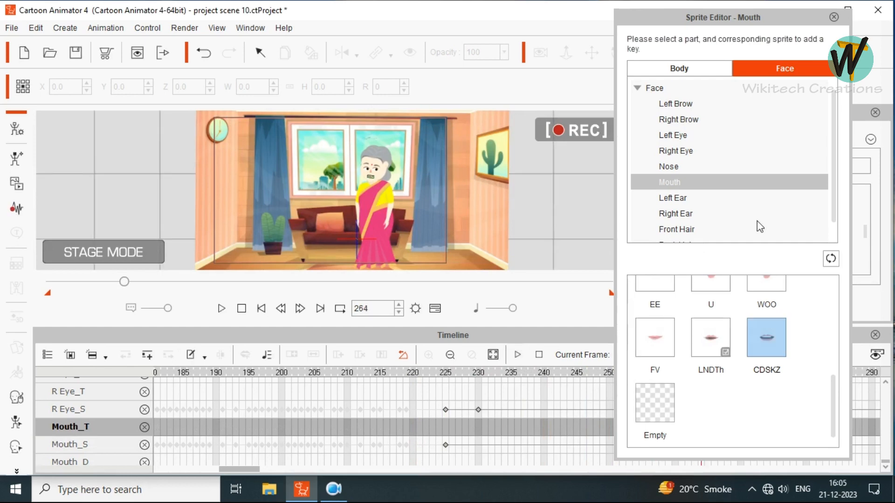
{"action": "left_click", "coordinate": [834, 18]}
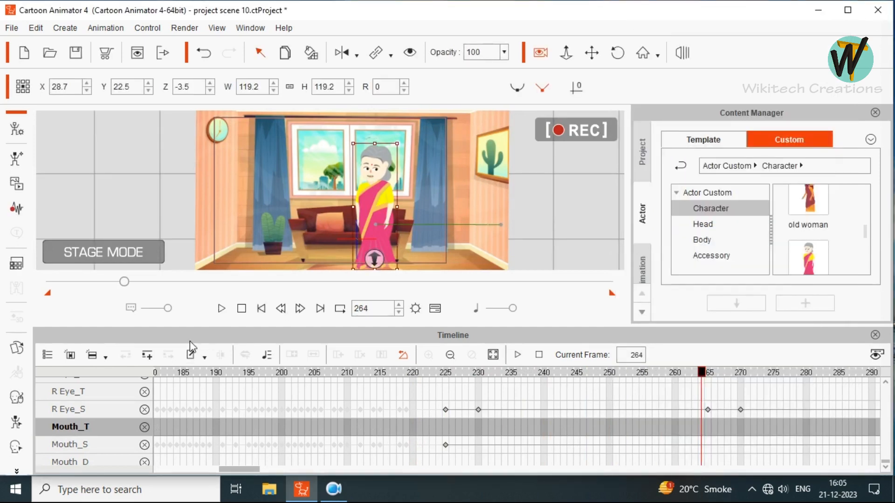
{"action": "left_click", "coordinate": [100, 283]}
{"action": "key", "text": "space"}
{"action": "key", "text": "ctrl+7"}
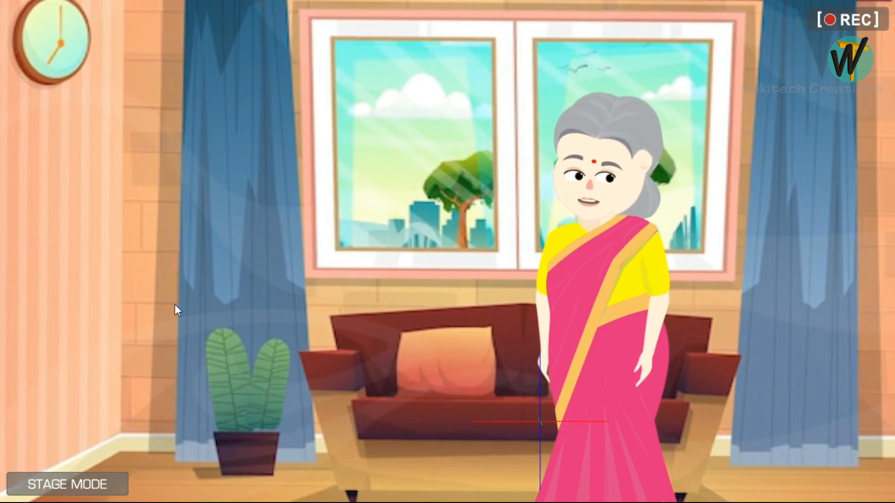
{"action": "key", "text": "Escape"}
{"action": "left_click", "coordinate": [334, 489]}
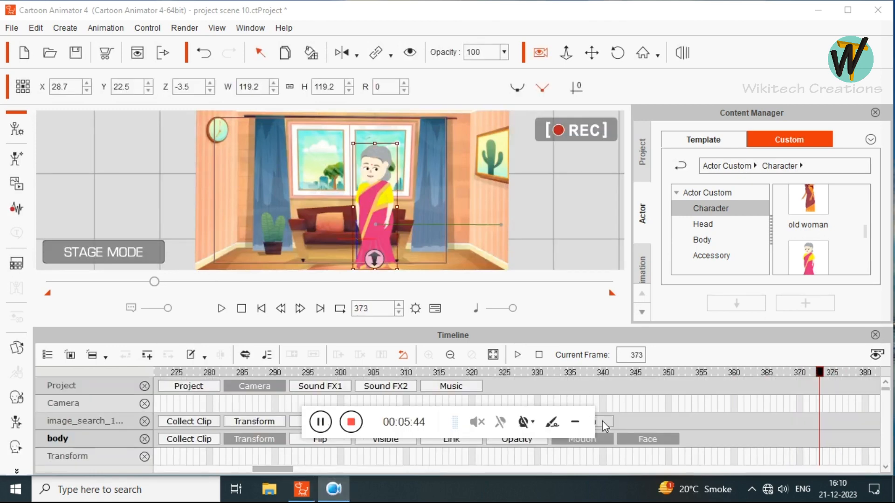
Step: Replay the scene from an earlier frame and review the animation again in full-screen preview
{"action": "left_click", "coordinate": [299, 374]}
{"action": "left_click", "coordinate": [190, 373]}
{"action": "key", "text": "space"}
{"action": "key", "text": "space"}
{"action": "left_click", "coordinate": [97, 282]}
{"action": "key", "text": "space"}
{"action": "key", "text": "ctrl+7"}
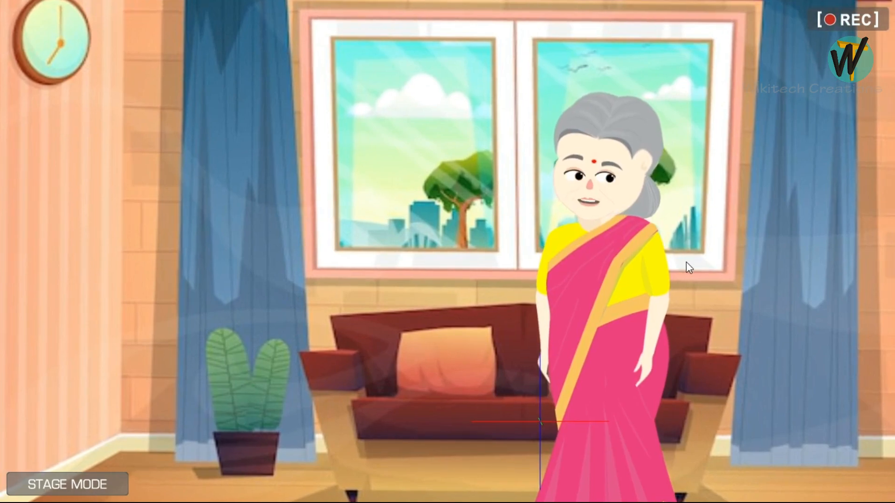
{"action": "key", "text": "Escape"}
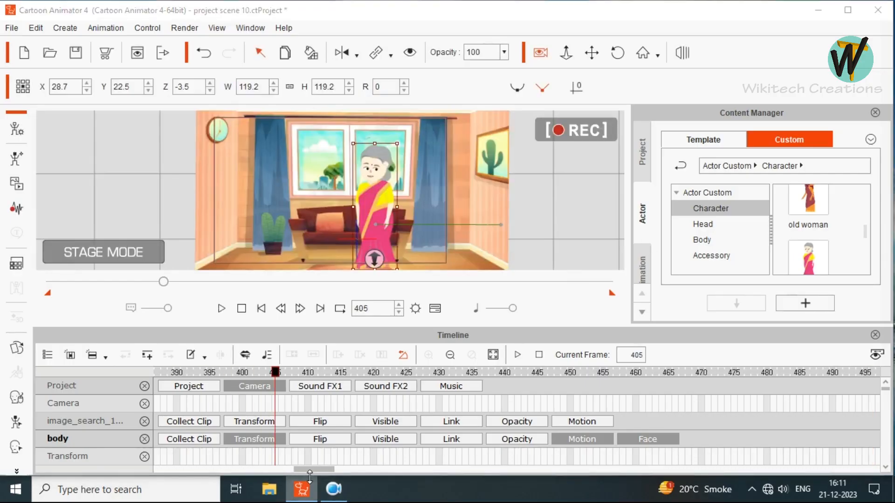
Step: Show the body's Motion Transform track and place the playhead on its key at frame 320
{"action": "scroll", "coordinate": [885, 396], "scroll_direction": "down", "scroll_amount": 6}
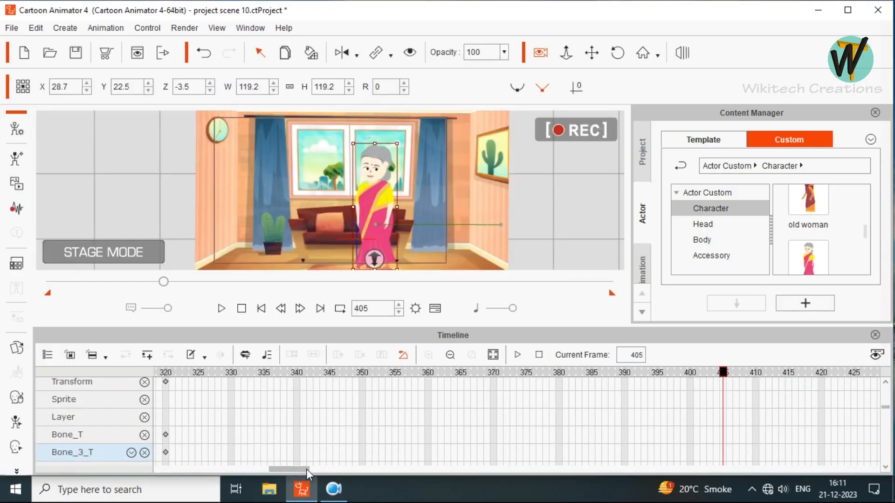
{"action": "scroll", "coordinate": [886, 396], "scroll_direction": "left", "scroll_amount": 2}
{"action": "scroll", "coordinate": [886, 399], "scroll_direction": "up", "scroll_amount": 2}
{"action": "left_click_drag", "start_coordinate": [413, 373], "coordinate": [425, 387]}
{"action": "scroll", "coordinate": [887, 405], "scroll_direction": "up", "scroll_amount": 2}
{"action": "scroll", "coordinate": [887, 406], "scroll_direction": "up", "scroll_amount": 1}
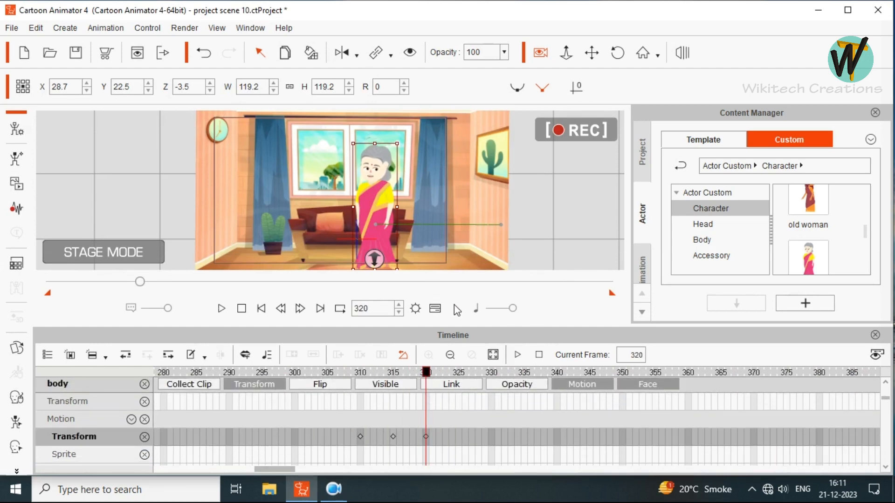
Step: Check the earlier Motion Transform keys and select the key at frame 220
{"action": "left_click_drag", "start_coordinate": [277, 470], "coordinate": [243, 472]}
{"action": "left_click", "coordinate": [373, 436]}
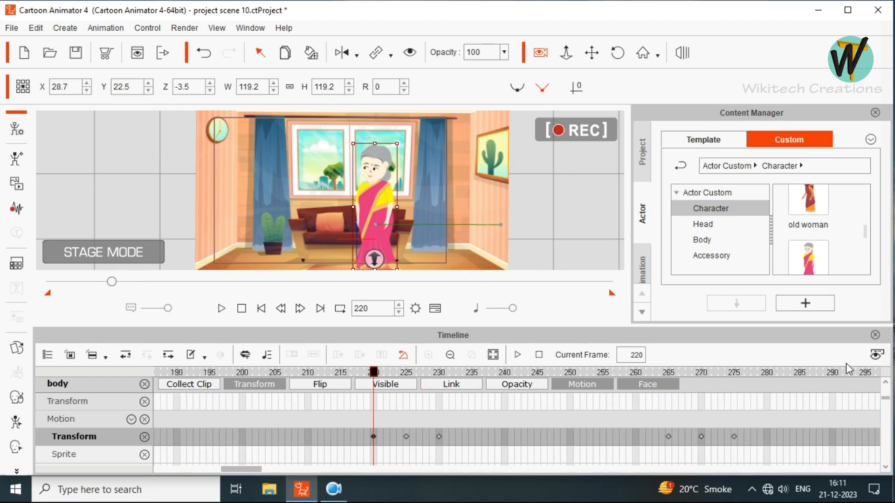
{"action": "mouse_move", "coordinate": [241, 470]}
{"action": "left_mouse_down"}
{"action": "mouse_move", "coordinate": [209, 471]}
{"action": "mouse_move", "coordinate": [261, 468]}
{"action": "mouse_move", "coordinate": [252, 470]}
{"action": "left_mouse_up"}
{"action": "left_click", "coordinate": [628, 437]}
{"action": "left_click", "coordinate": [433, 437]}
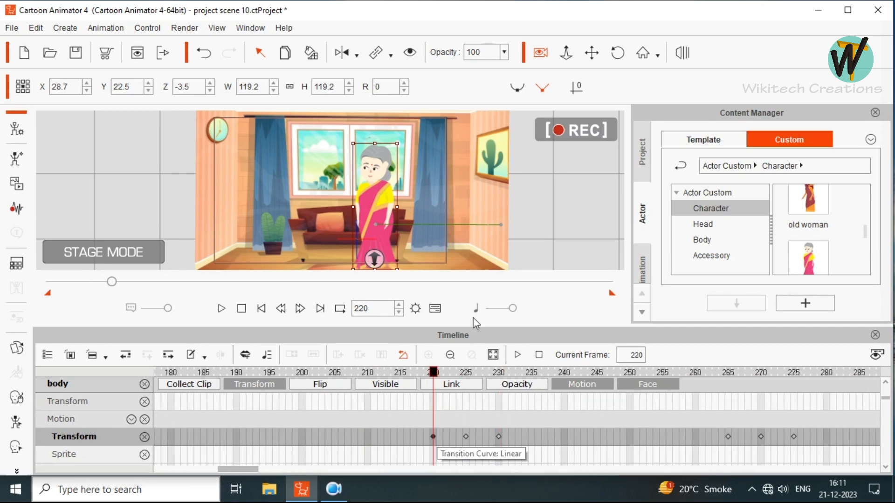
Step: Open the 2D Motion Key Editor at frame 219 and select the forearm bone and its upper-arm bone, showing the Bone_19 and Bone_18 tracks
{"action": "left_click_drag", "start_coordinate": [435, 372], "coordinate": [410, 422]}
{"action": "left_click_drag", "start_coordinate": [889, 398], "coordinate": [888, 413]}
{"action": "left_click", "coordinate": [16, 422]}
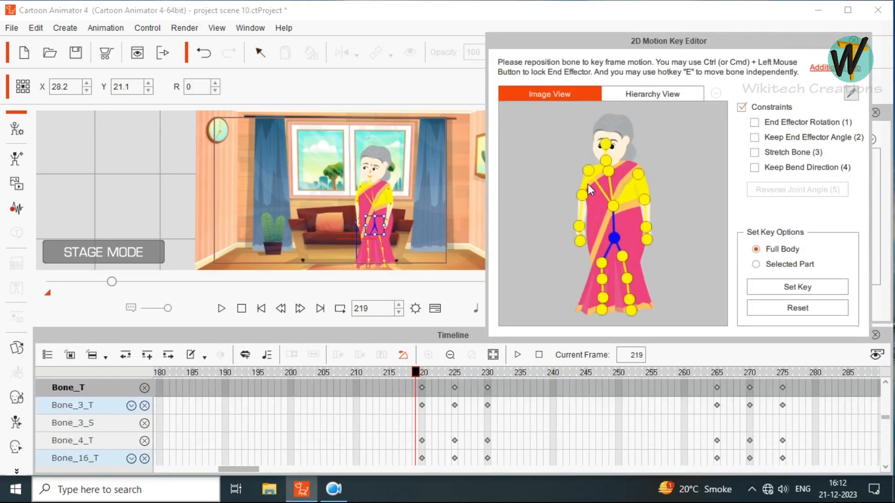
{"action": "left_click", "coordinate": [582, 196]}
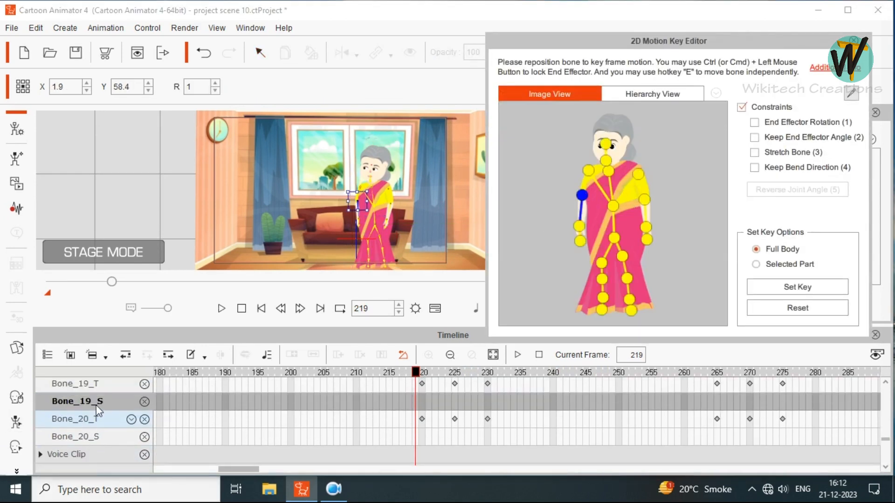
{"action": "scroll", "coordinate": [94, 408], "scroll_direction": "up", "scroll_amount": 1}
{"action": "left_click", "coordinate": [589, 172]}
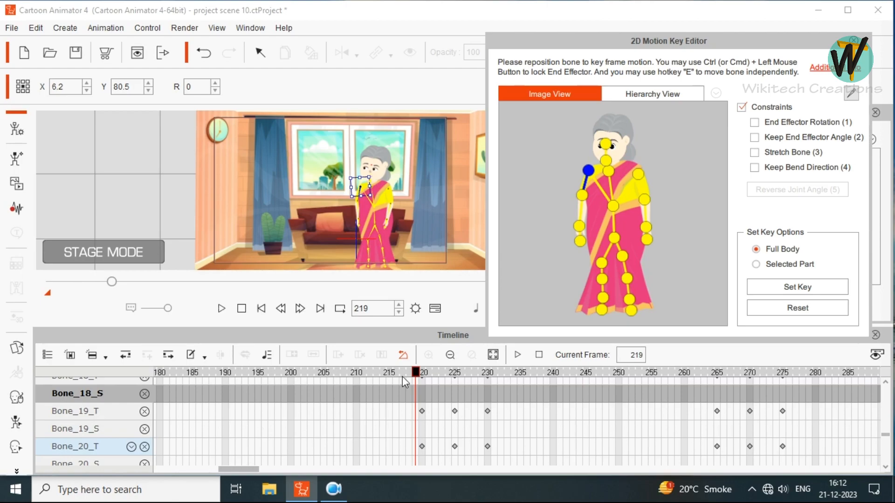